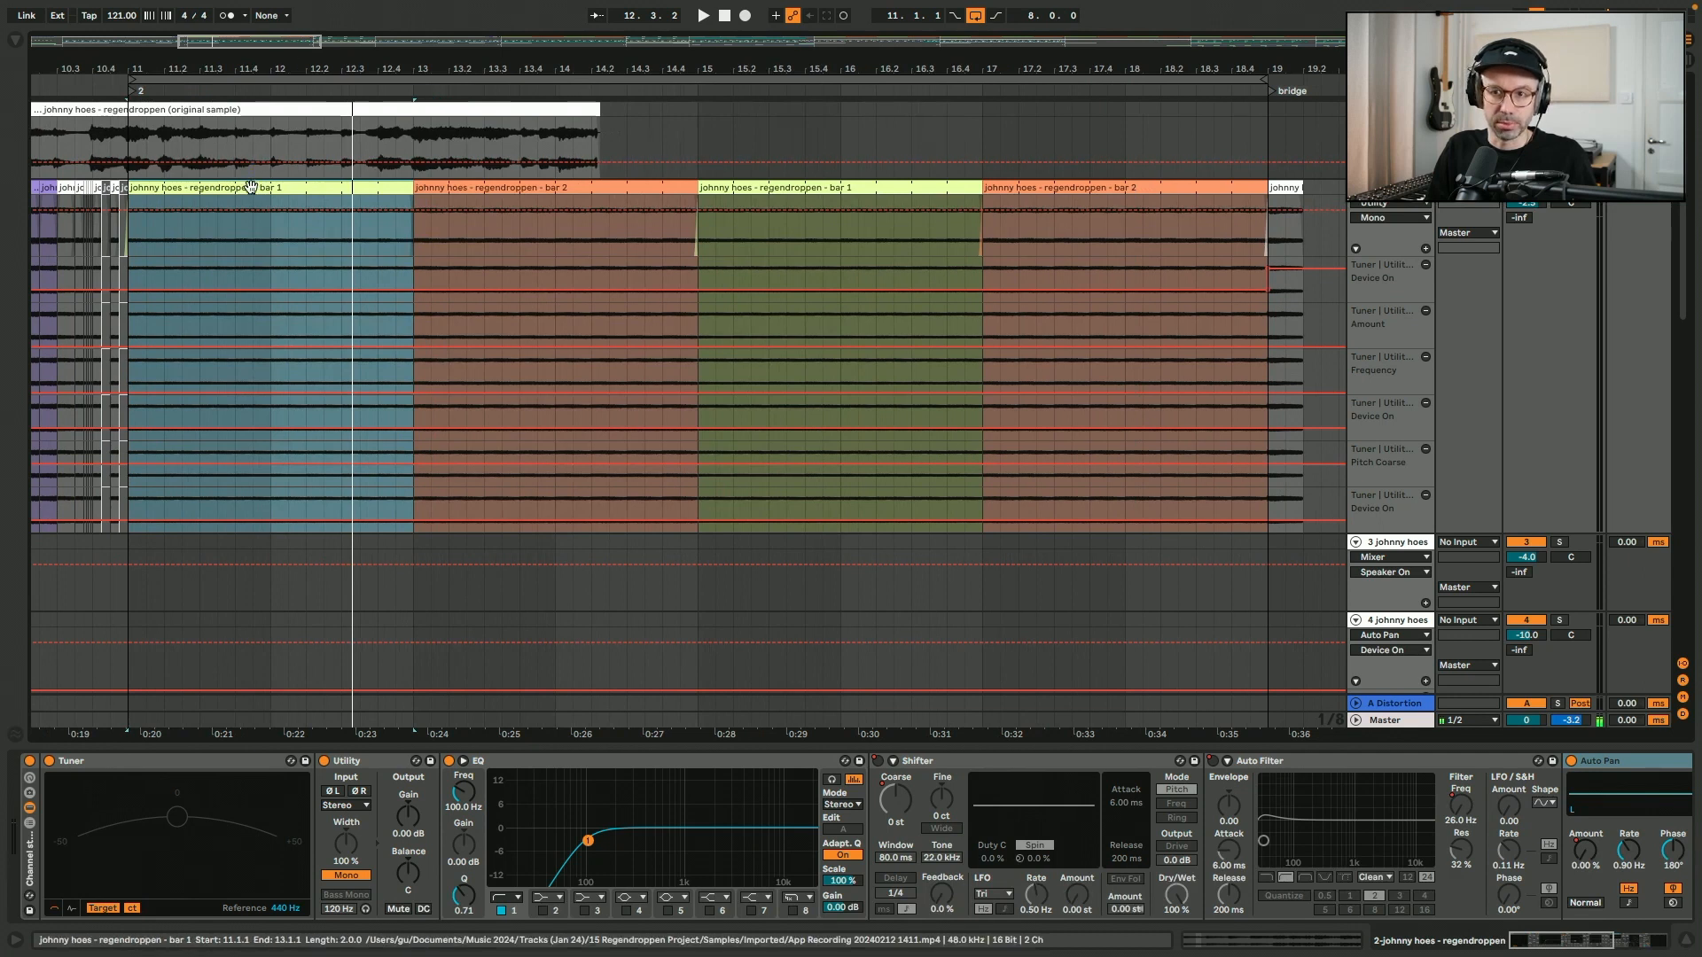
- Examine the looped sample segment in the first bar 1 clip's waveform and play that section from bar 11
click(1218, 946)
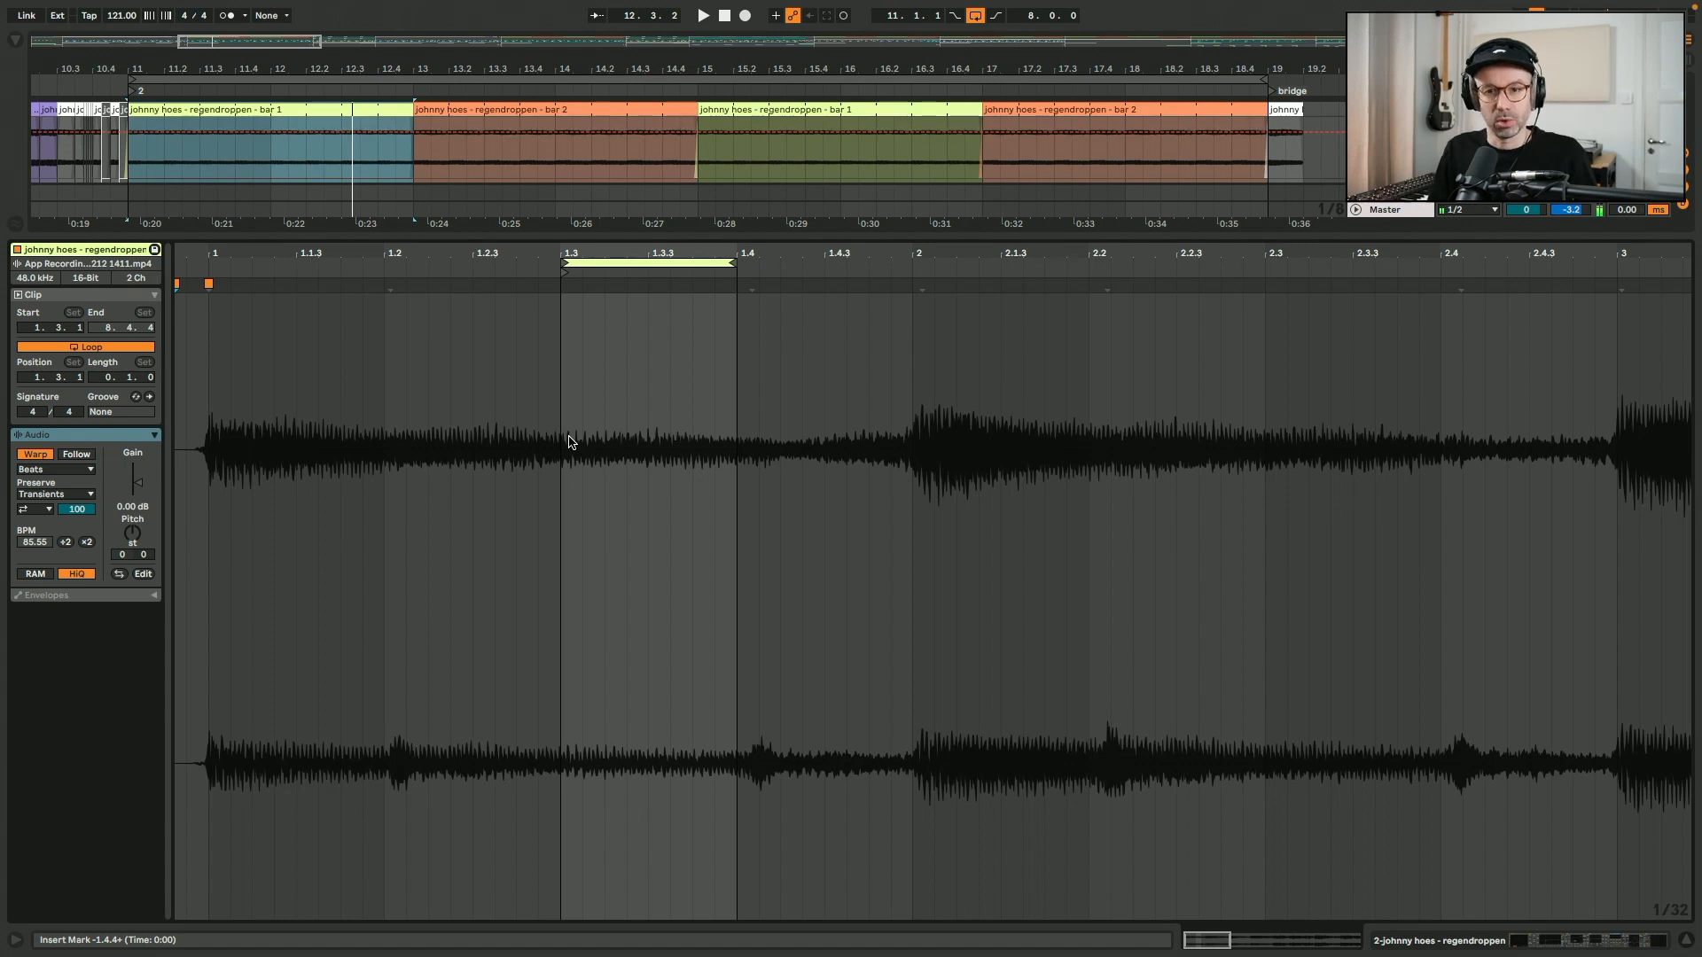
key(shift+Tab)
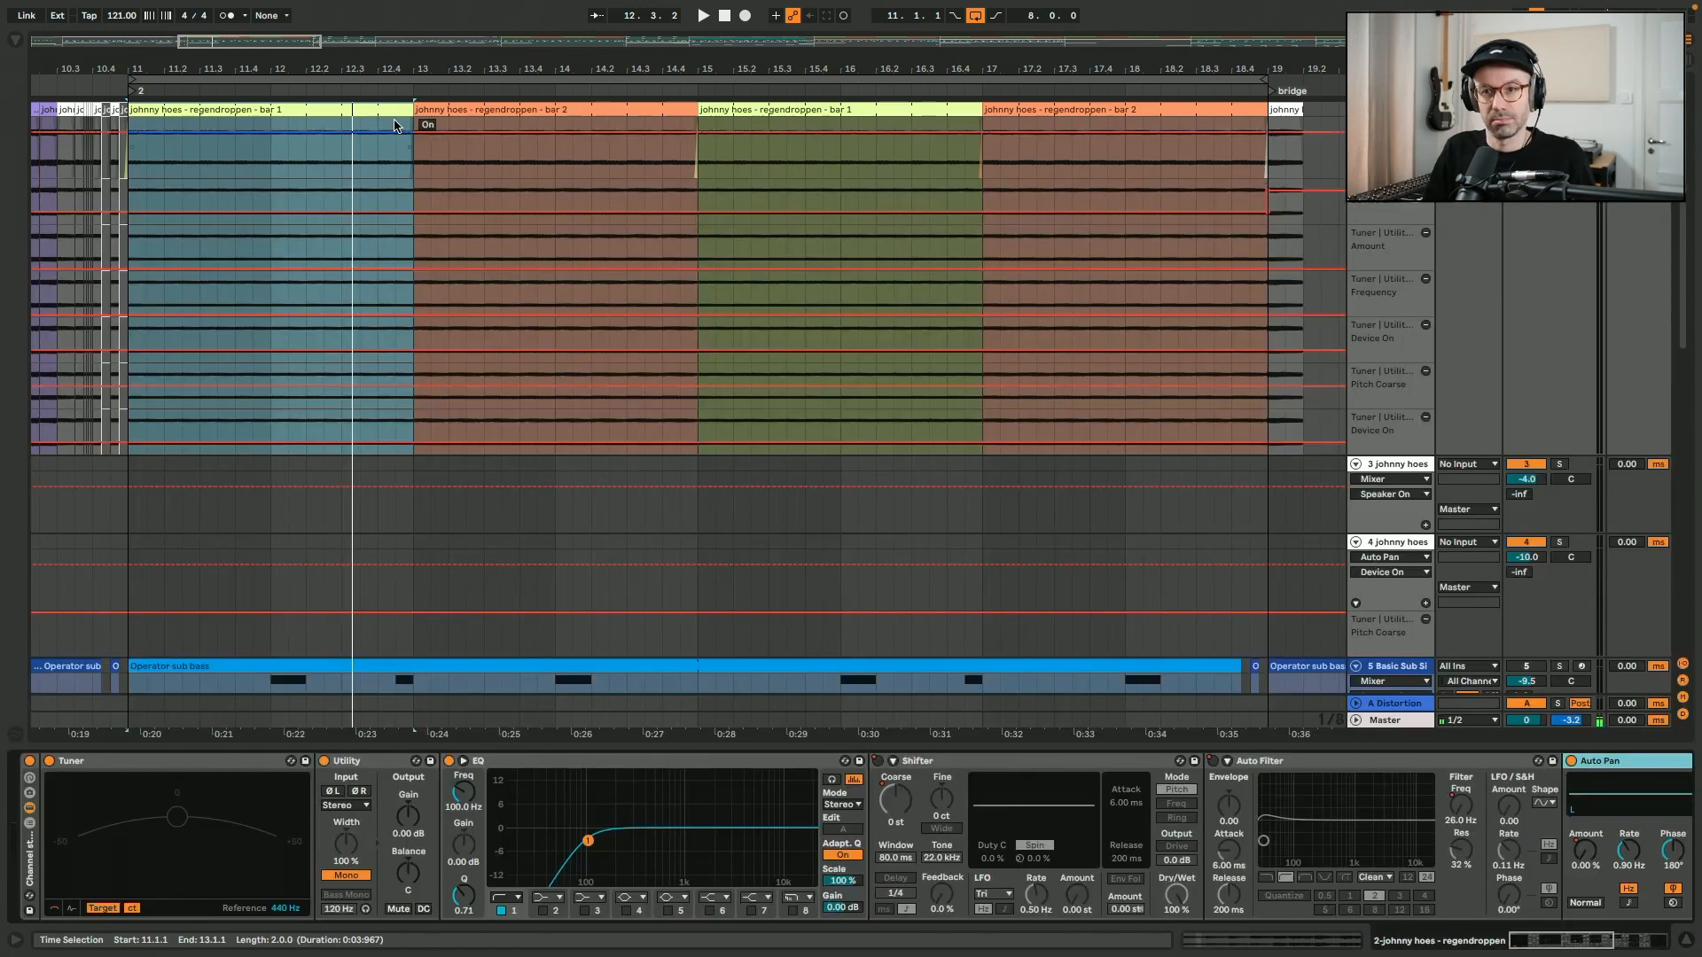
key(space)
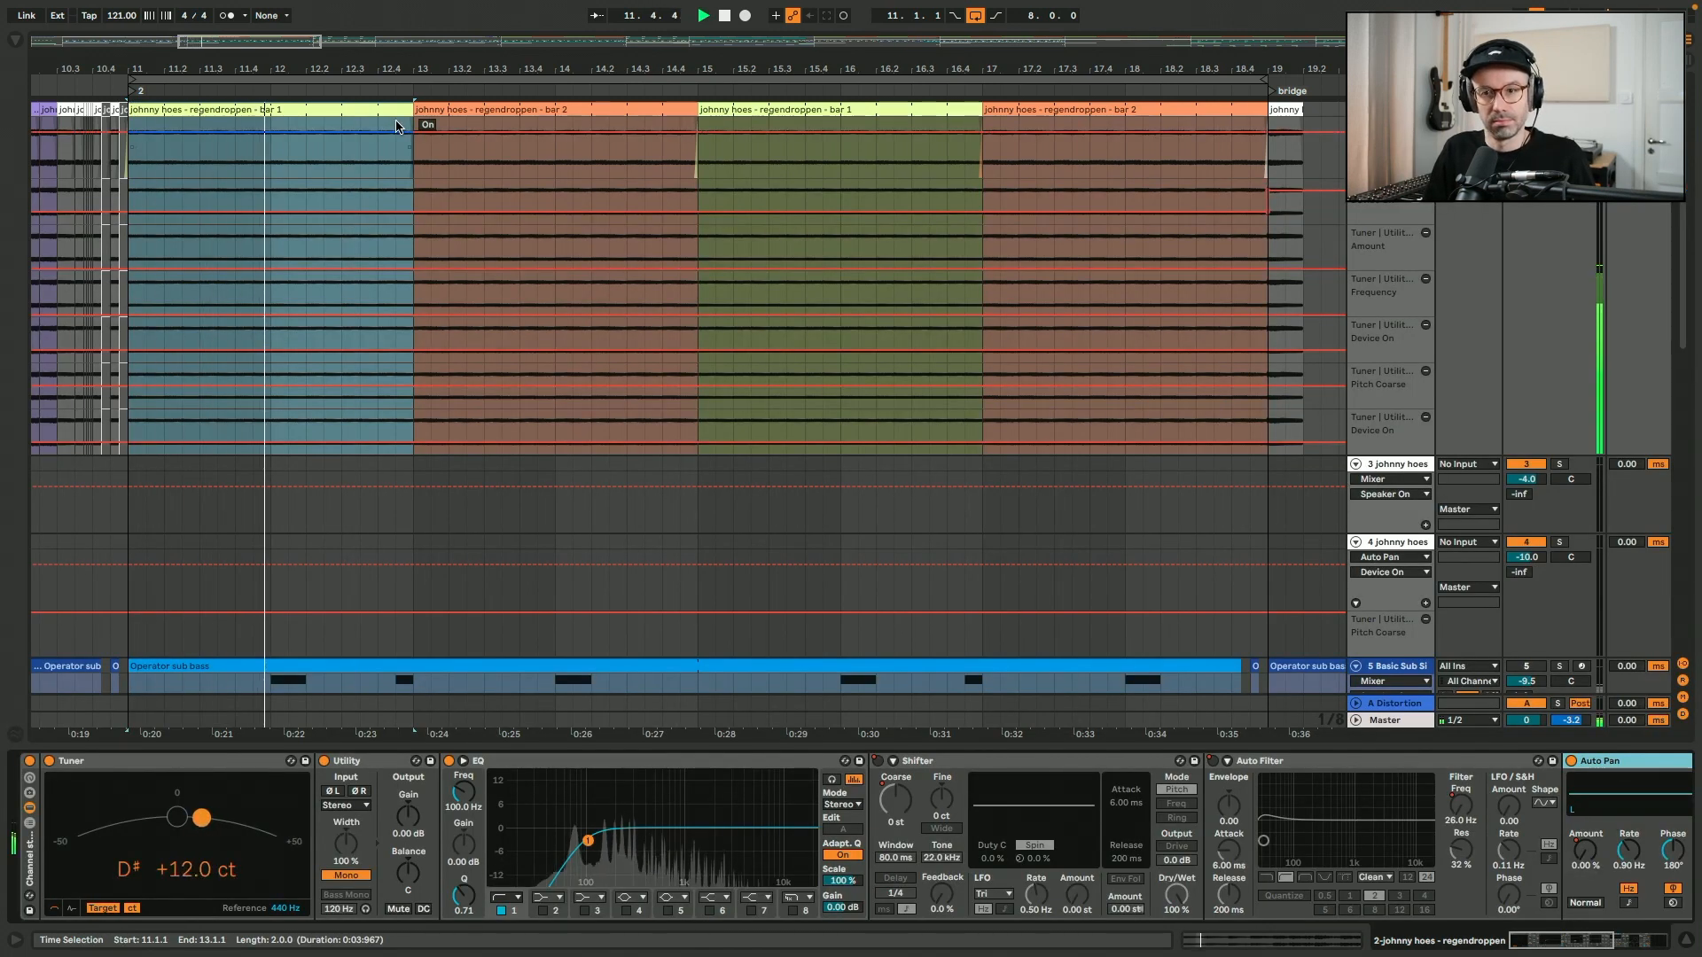
key(space)
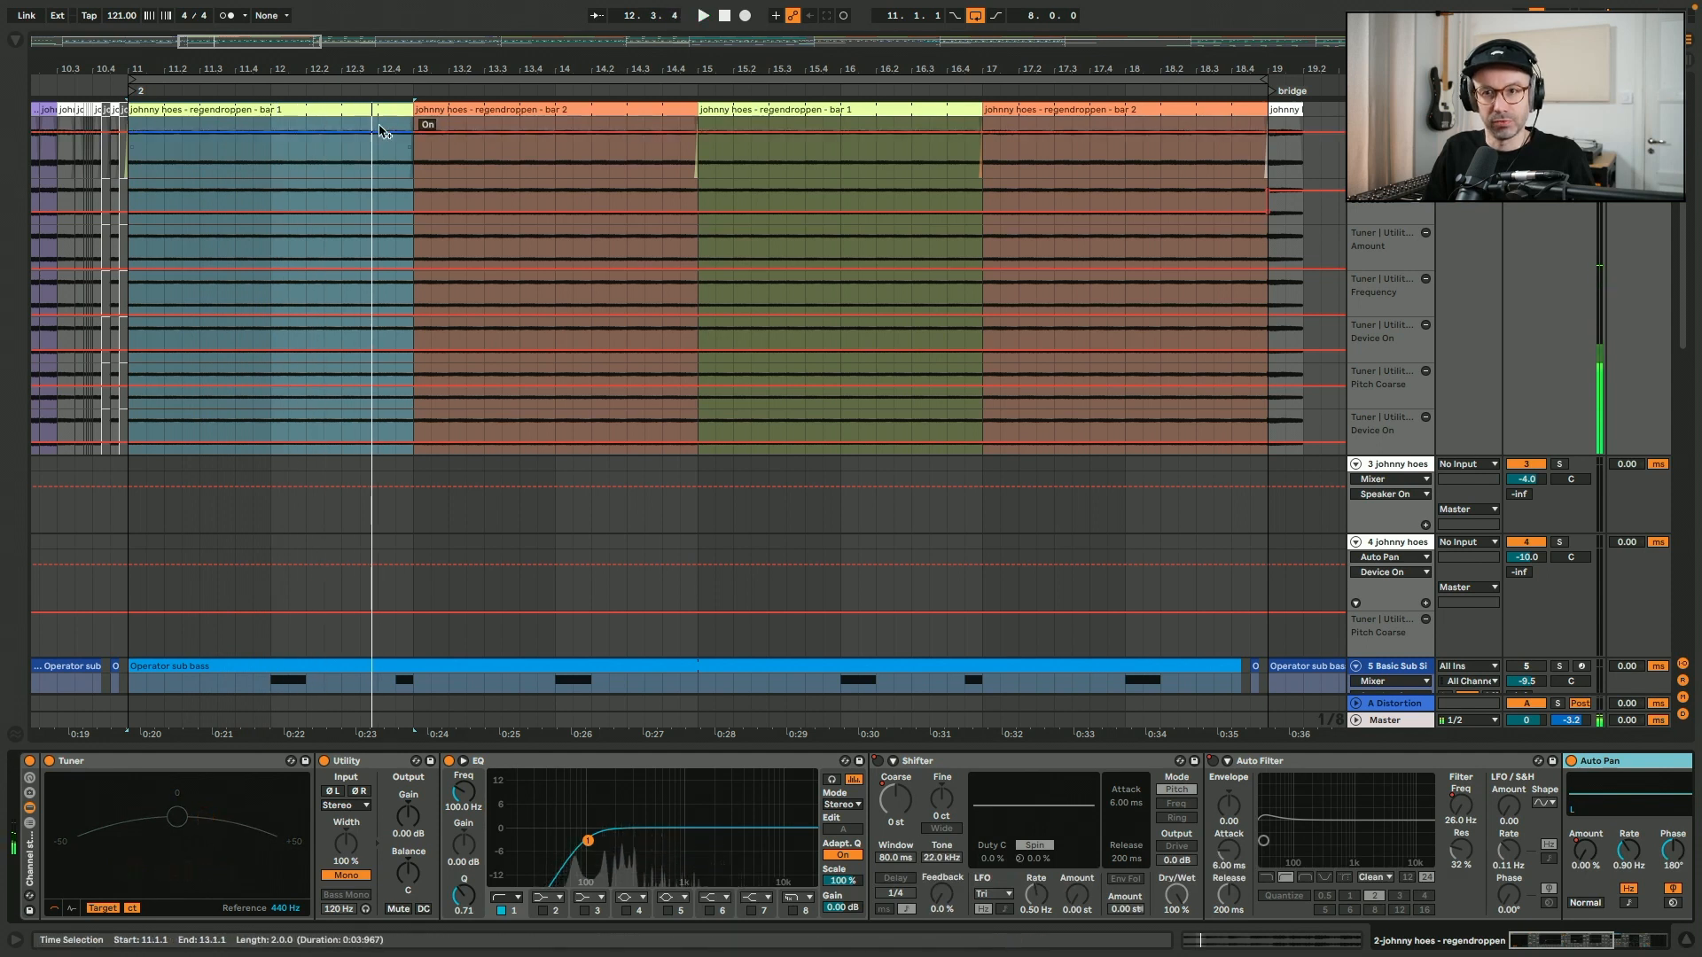
- Examine the looped sample segment in the waveform of the first bar 2 clip
click(491, 110)
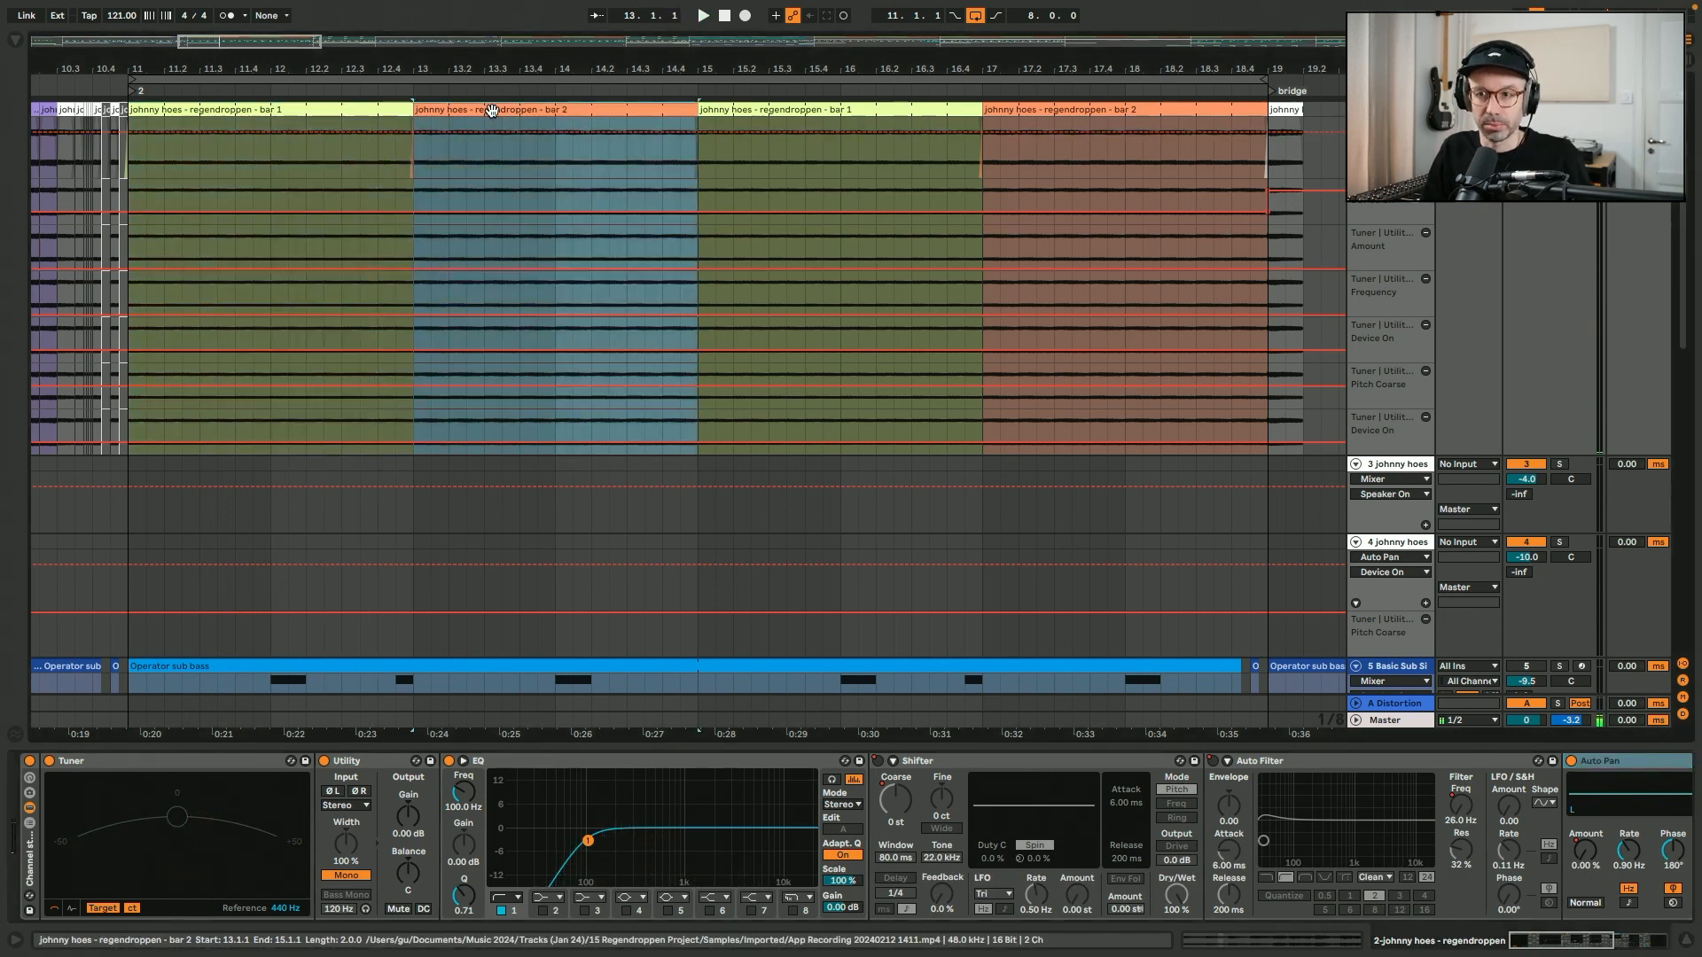
key(shift+Tab)
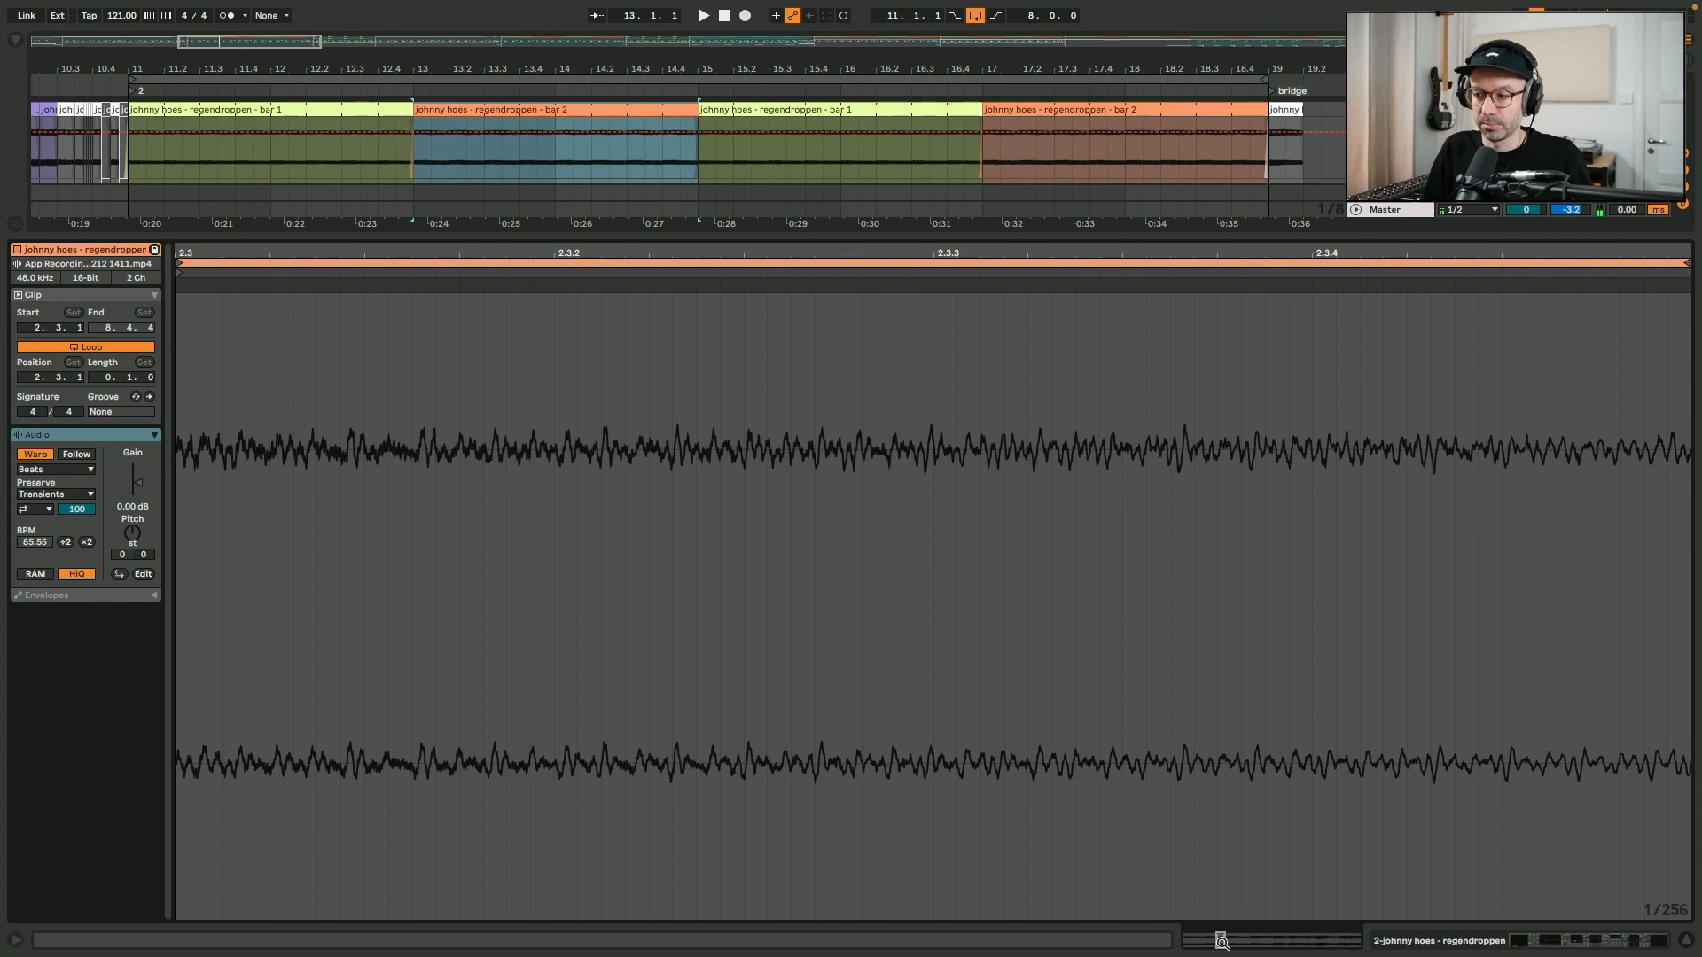
drag(1221, 941, 1228, 943)
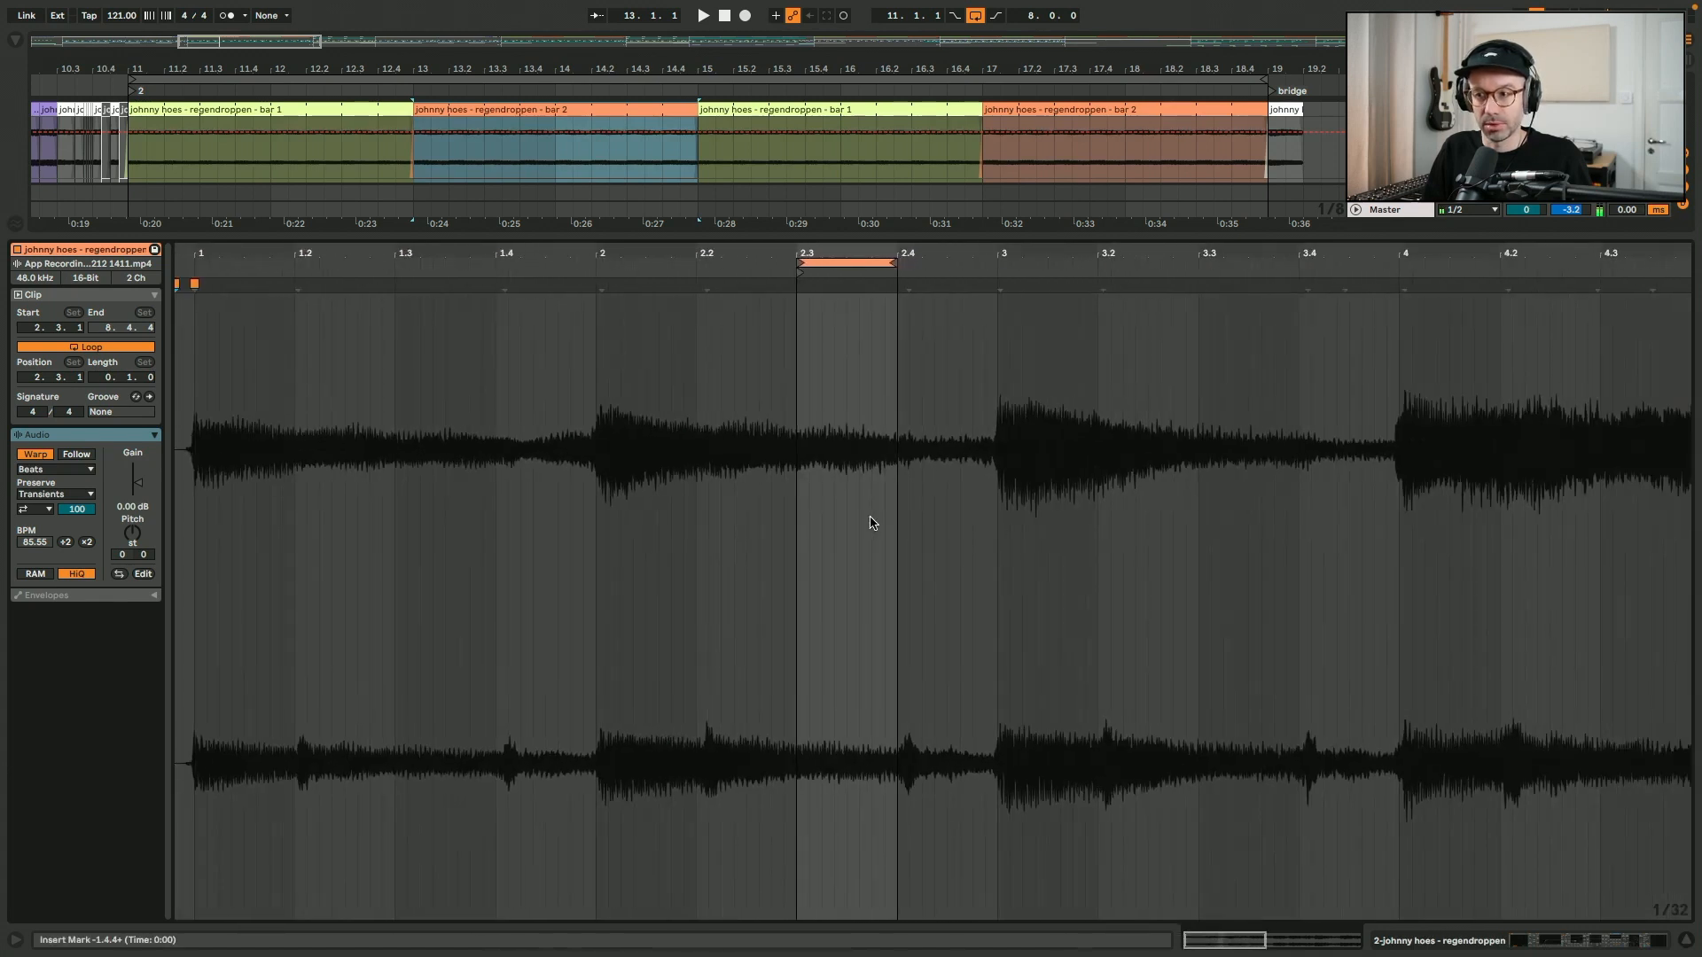
key(shift+Tab)
- Reactivate the Basic Sub Sine track and play the arrangement from bar 11
scroll(570, 316, up, 2)
key(space)
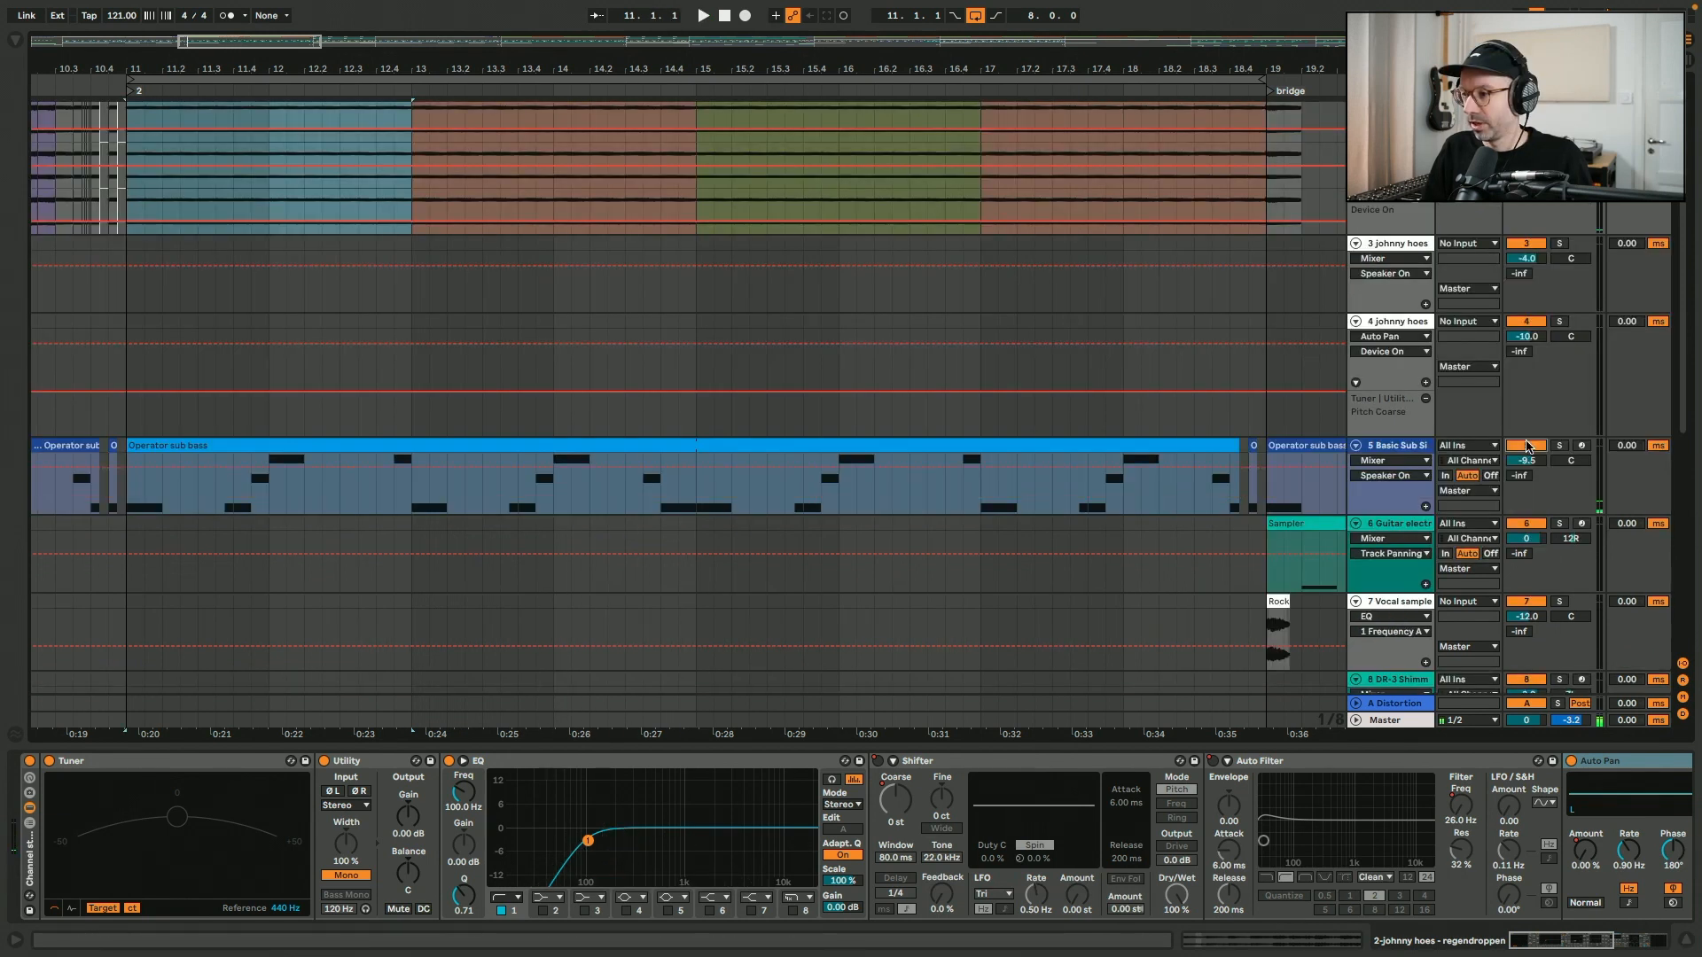
scroll(1527, 446, down, 10)
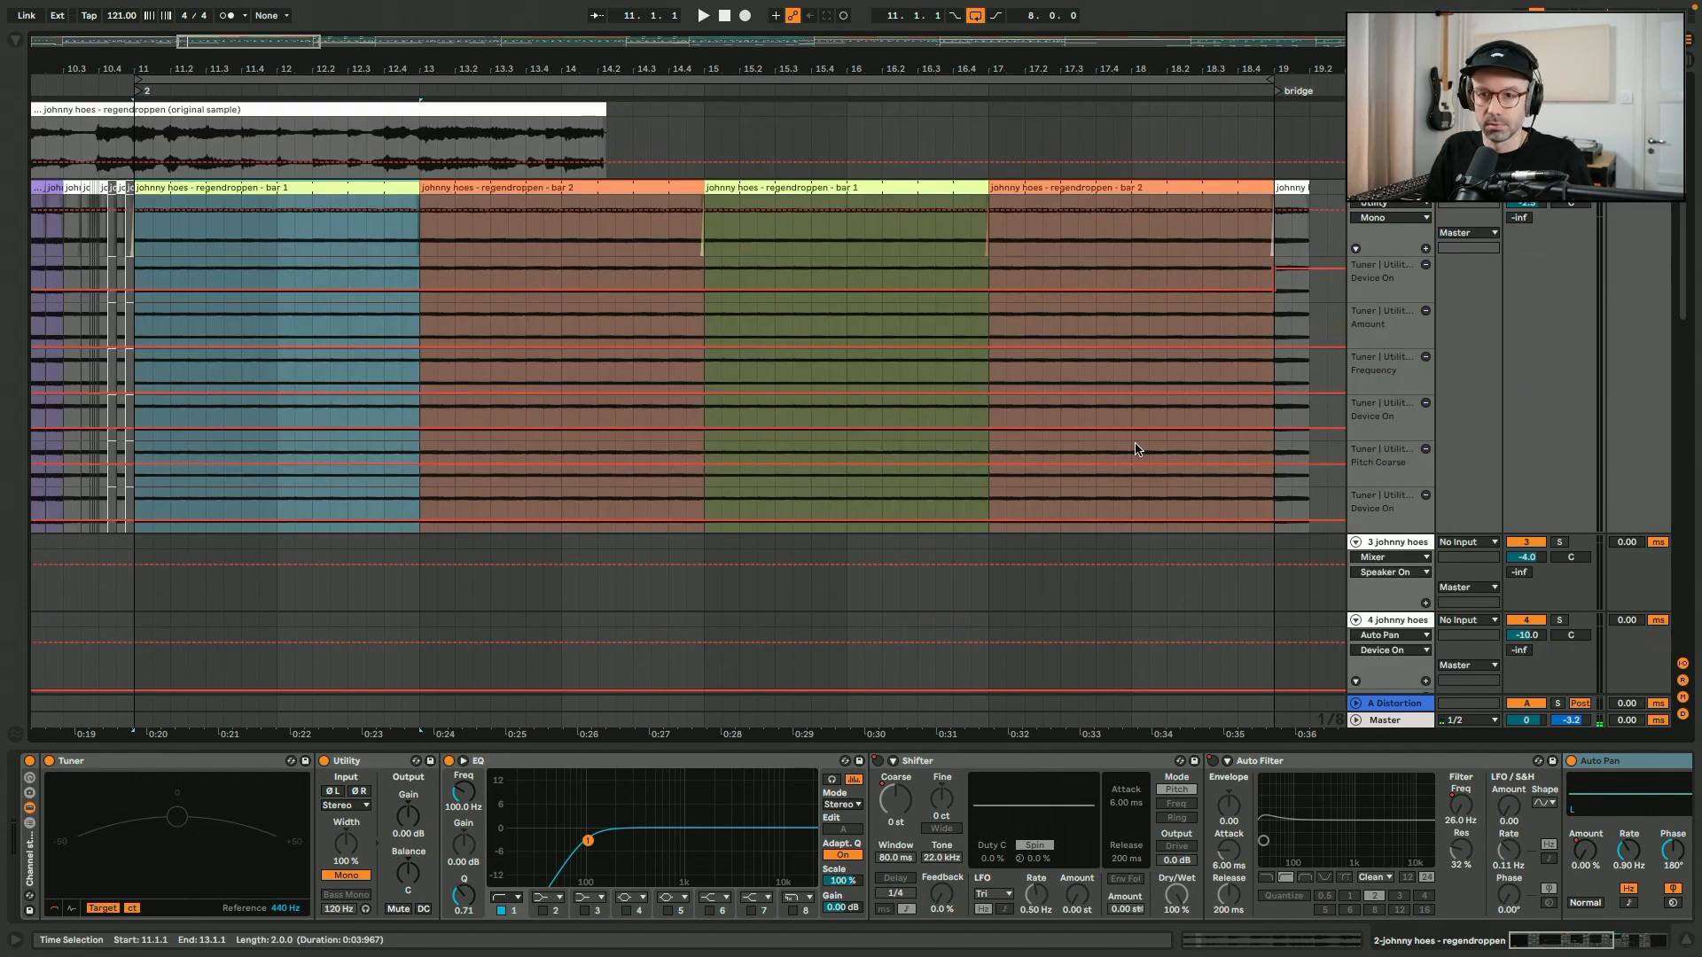
key(space)
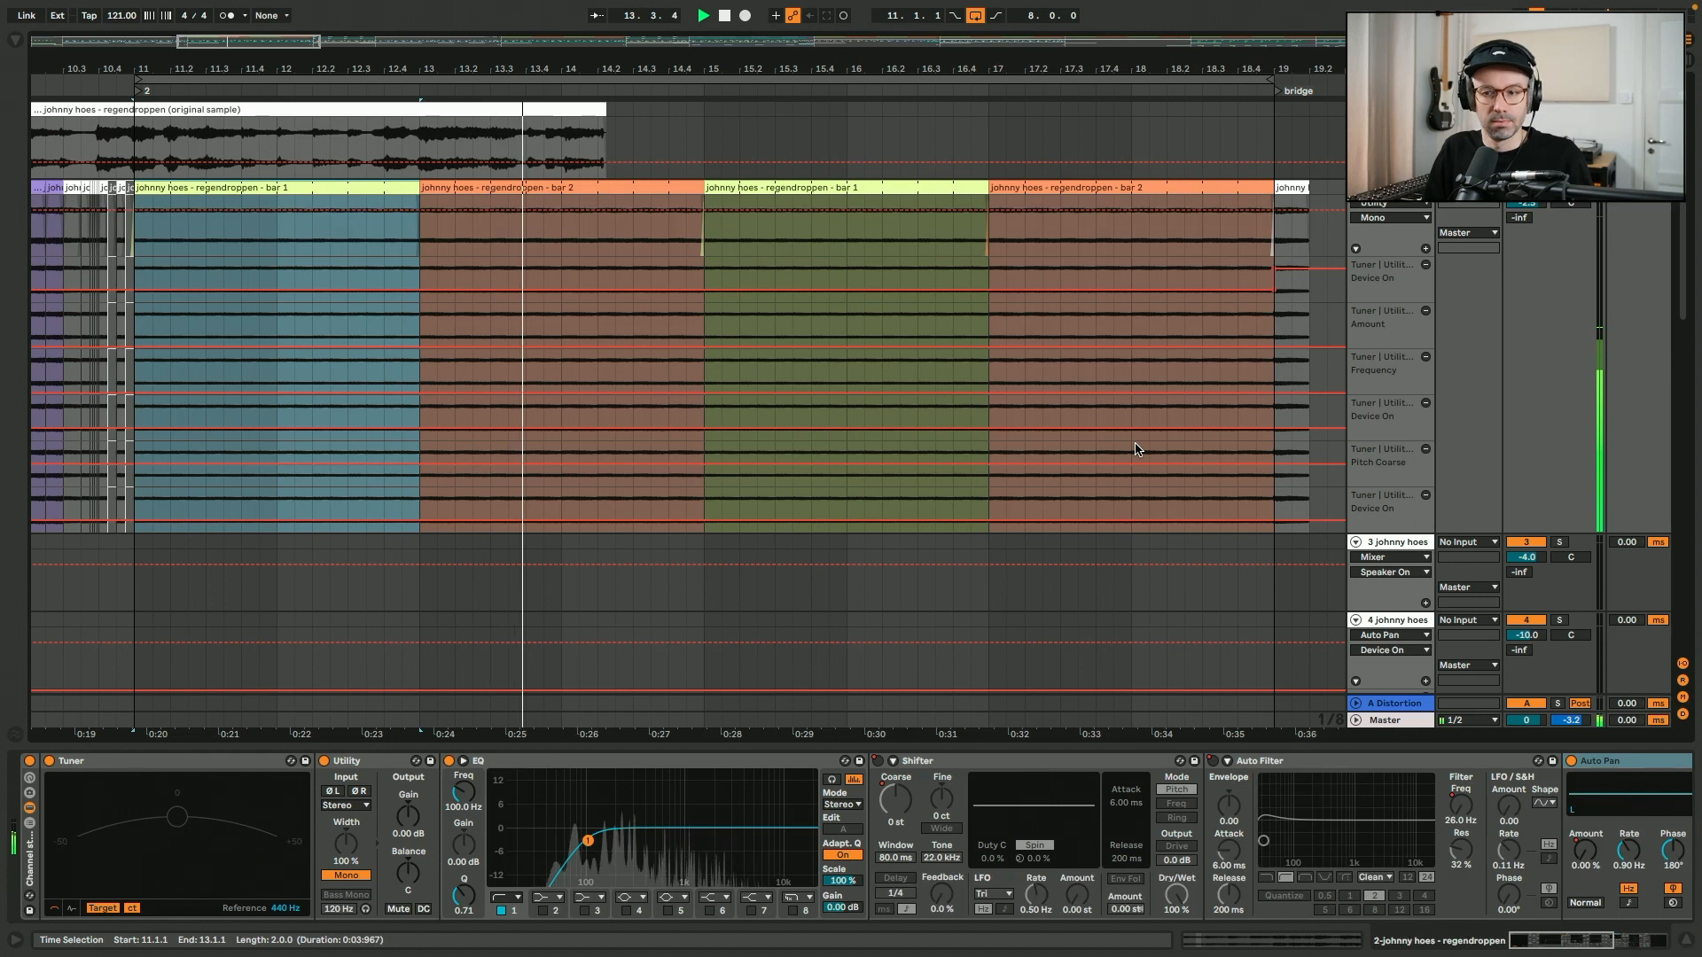
- Hide the device view and select the Operator sub bass clip that starts at bar 11
key(ctrl+alt+l)
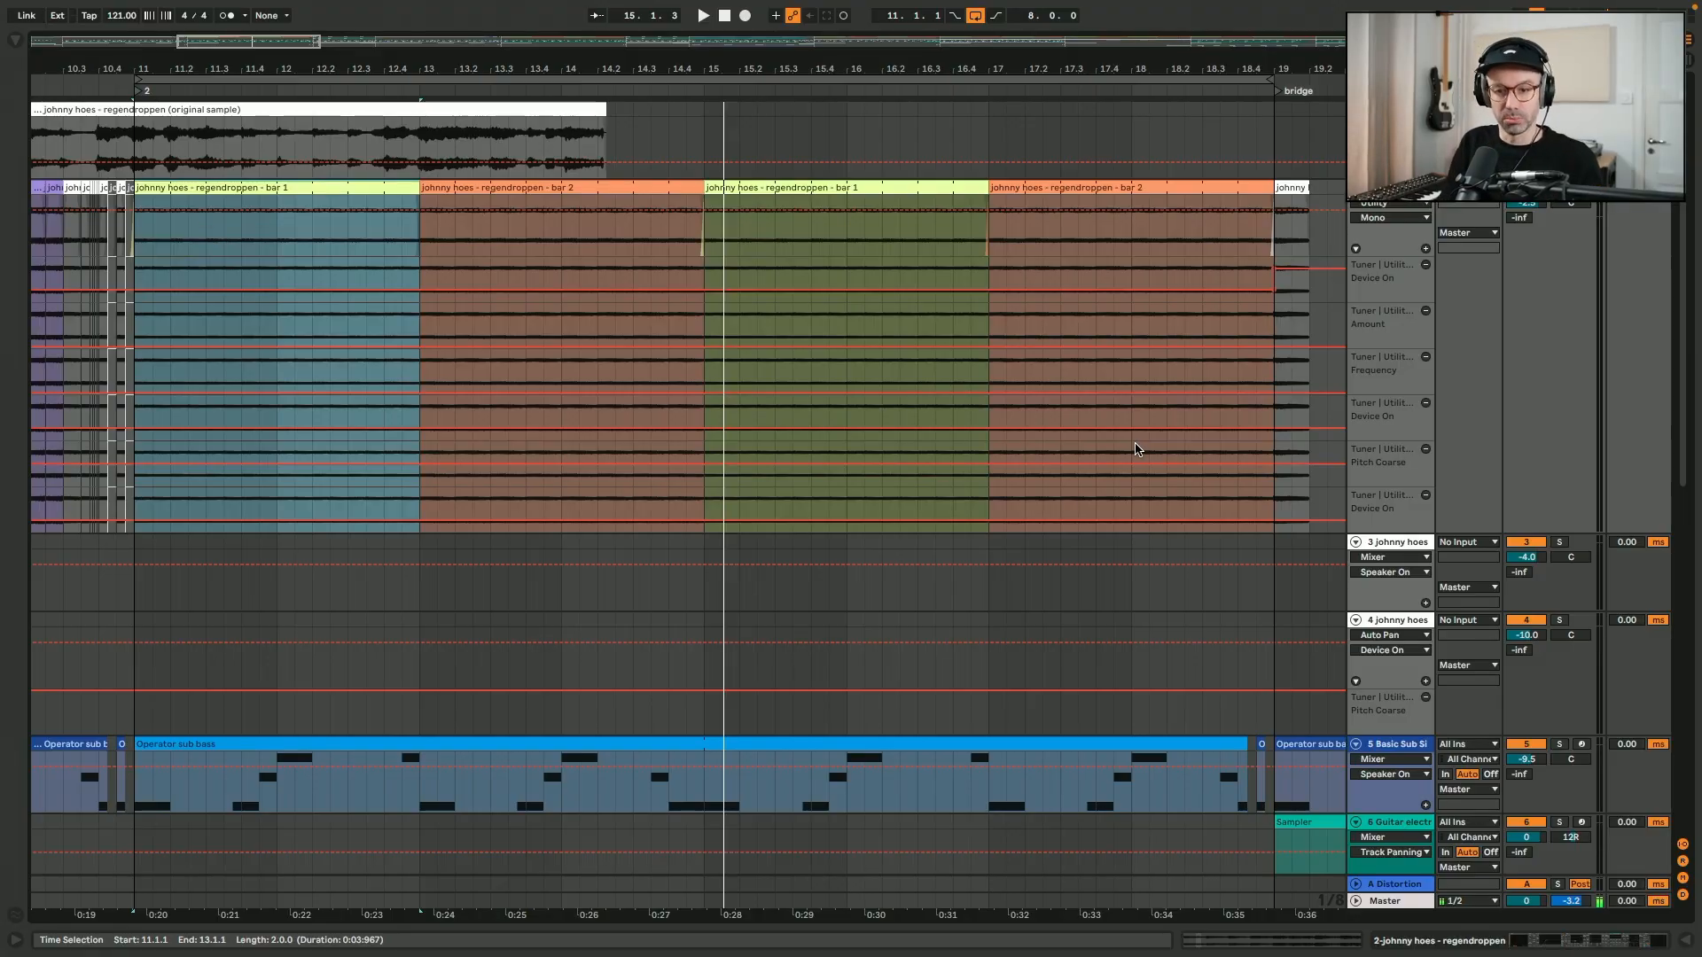
click(547, 741)
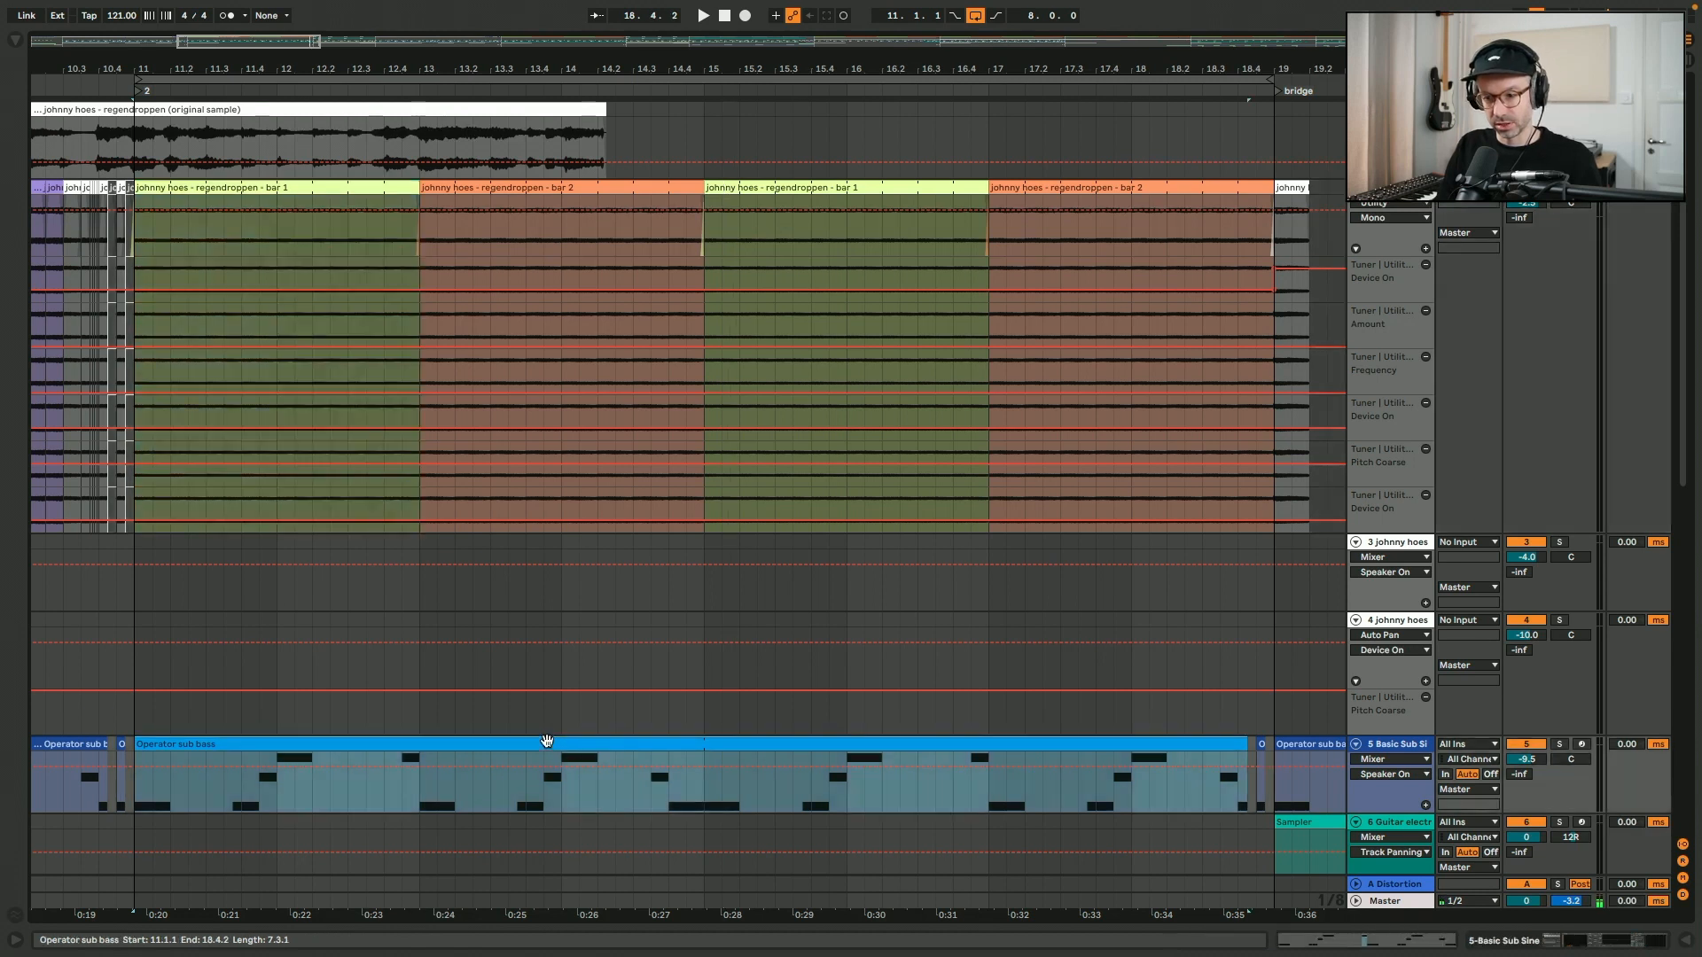
scroll(547, 741, left, 10)
key(ctrl+d)
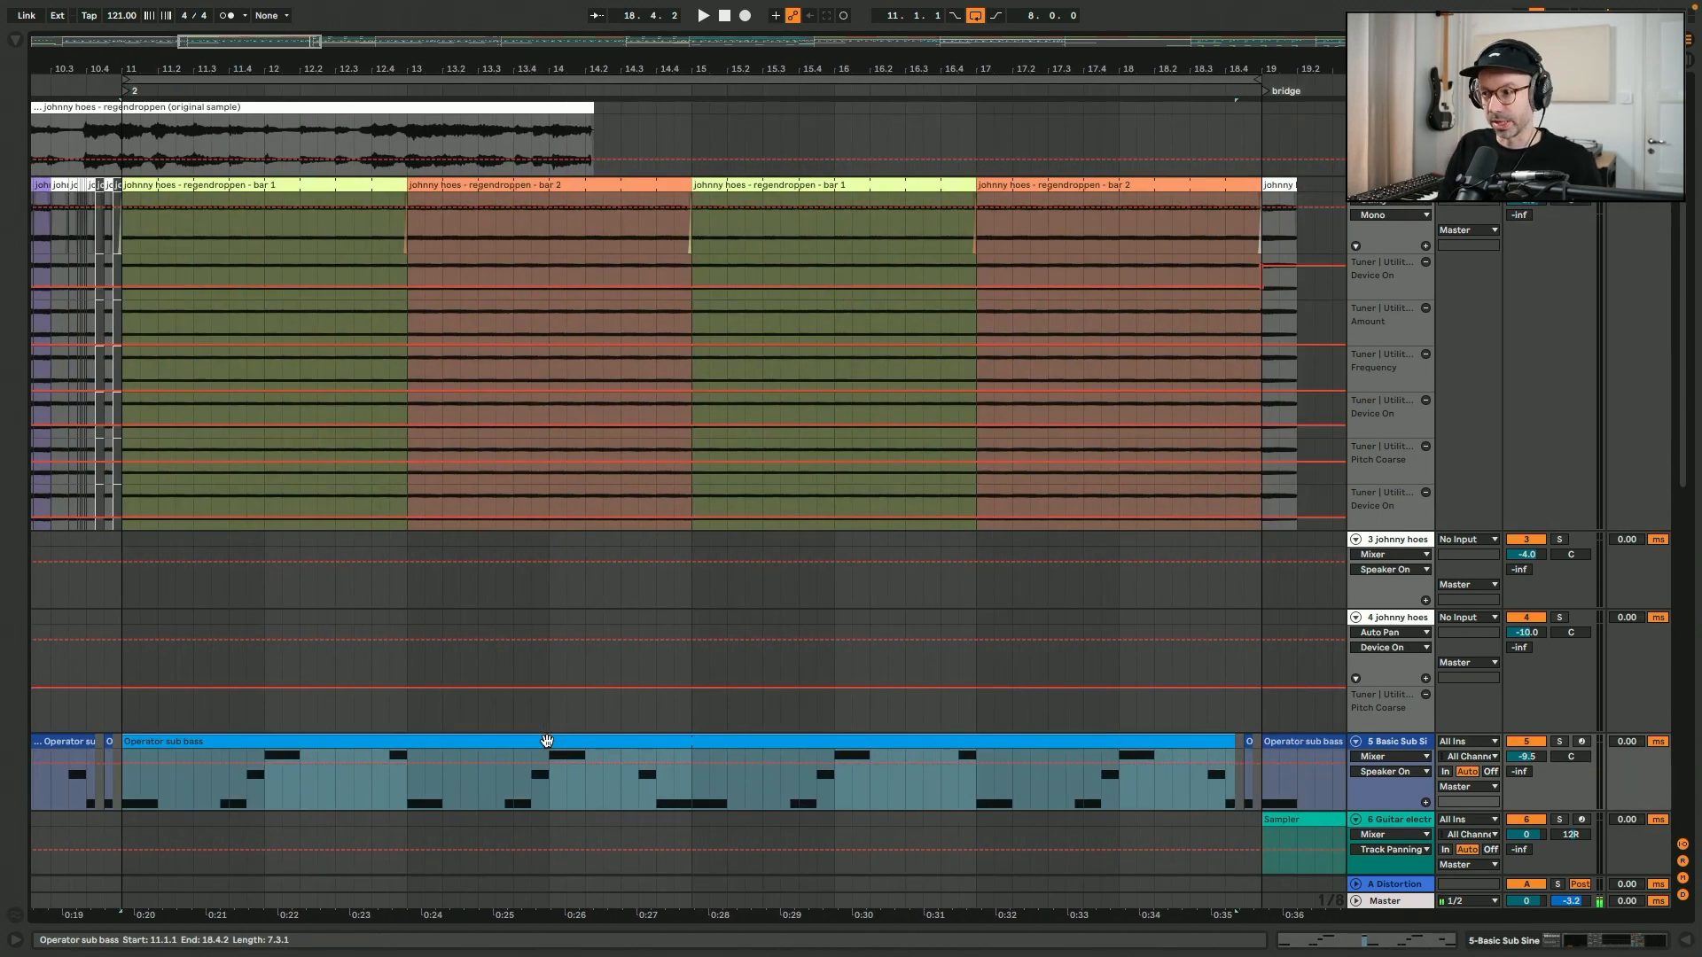
scroll(547, 741, down, 5)
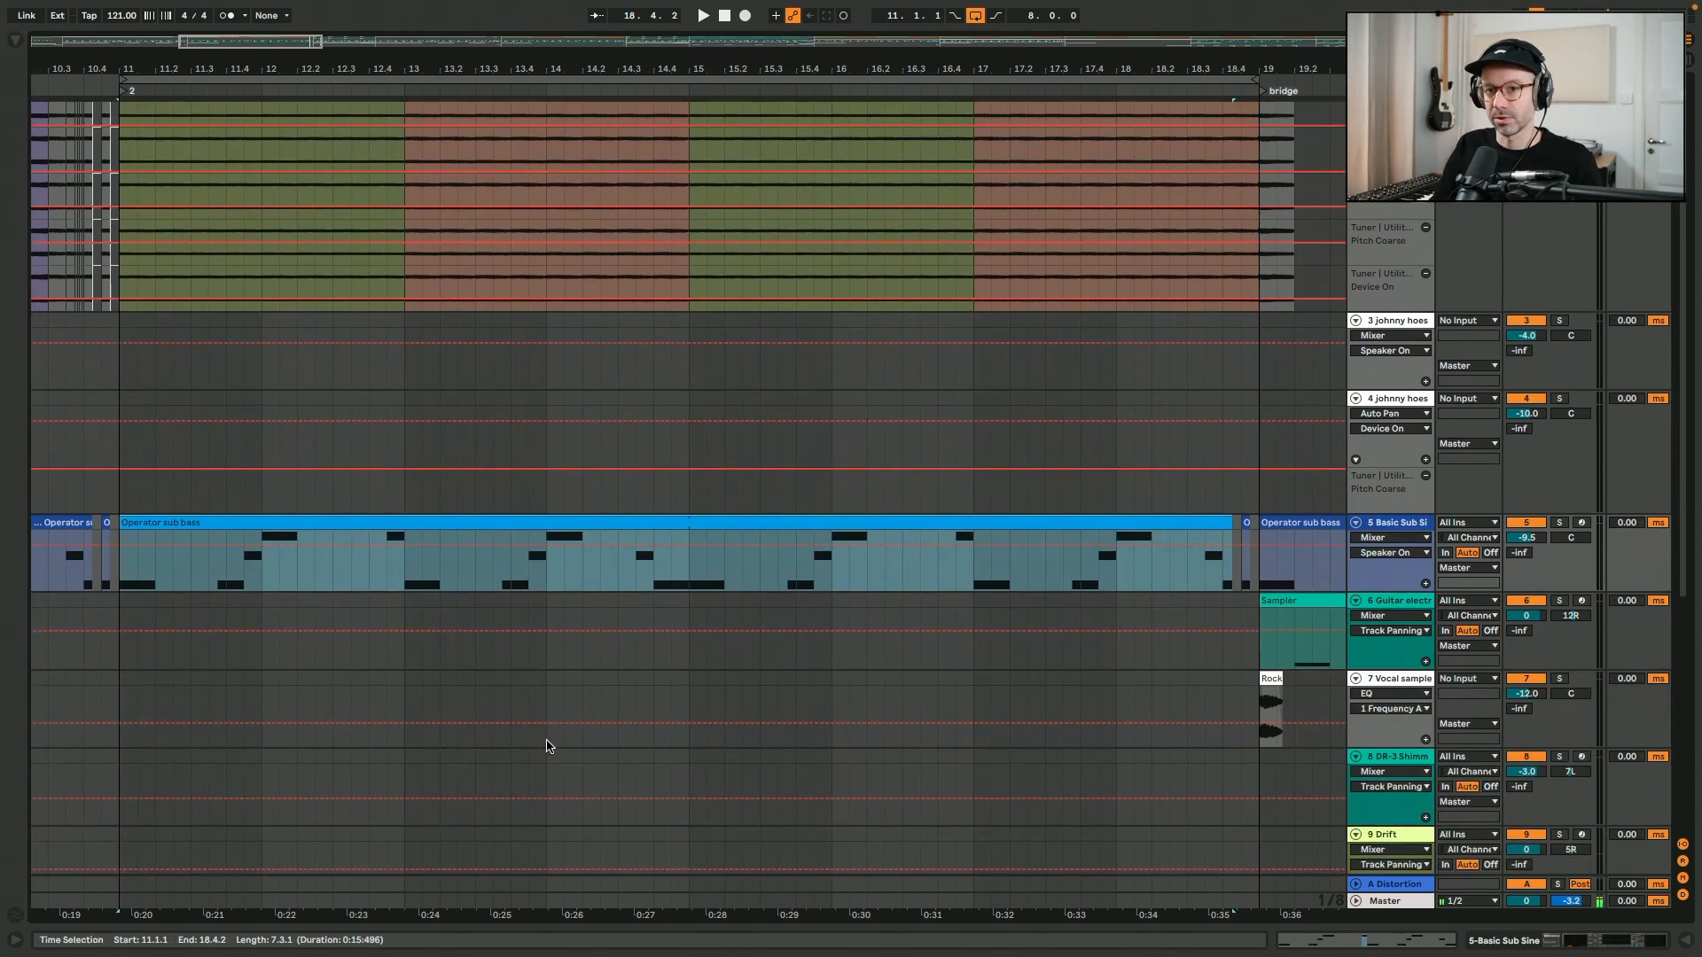
- Examine the long regendroppen clip starting at bar 3, place the insert marker at bar 7 and play the arrangement
key(minus)
key(minus)
scroll(546, 741, up, 5)
scroll(547, 741, left, 3)
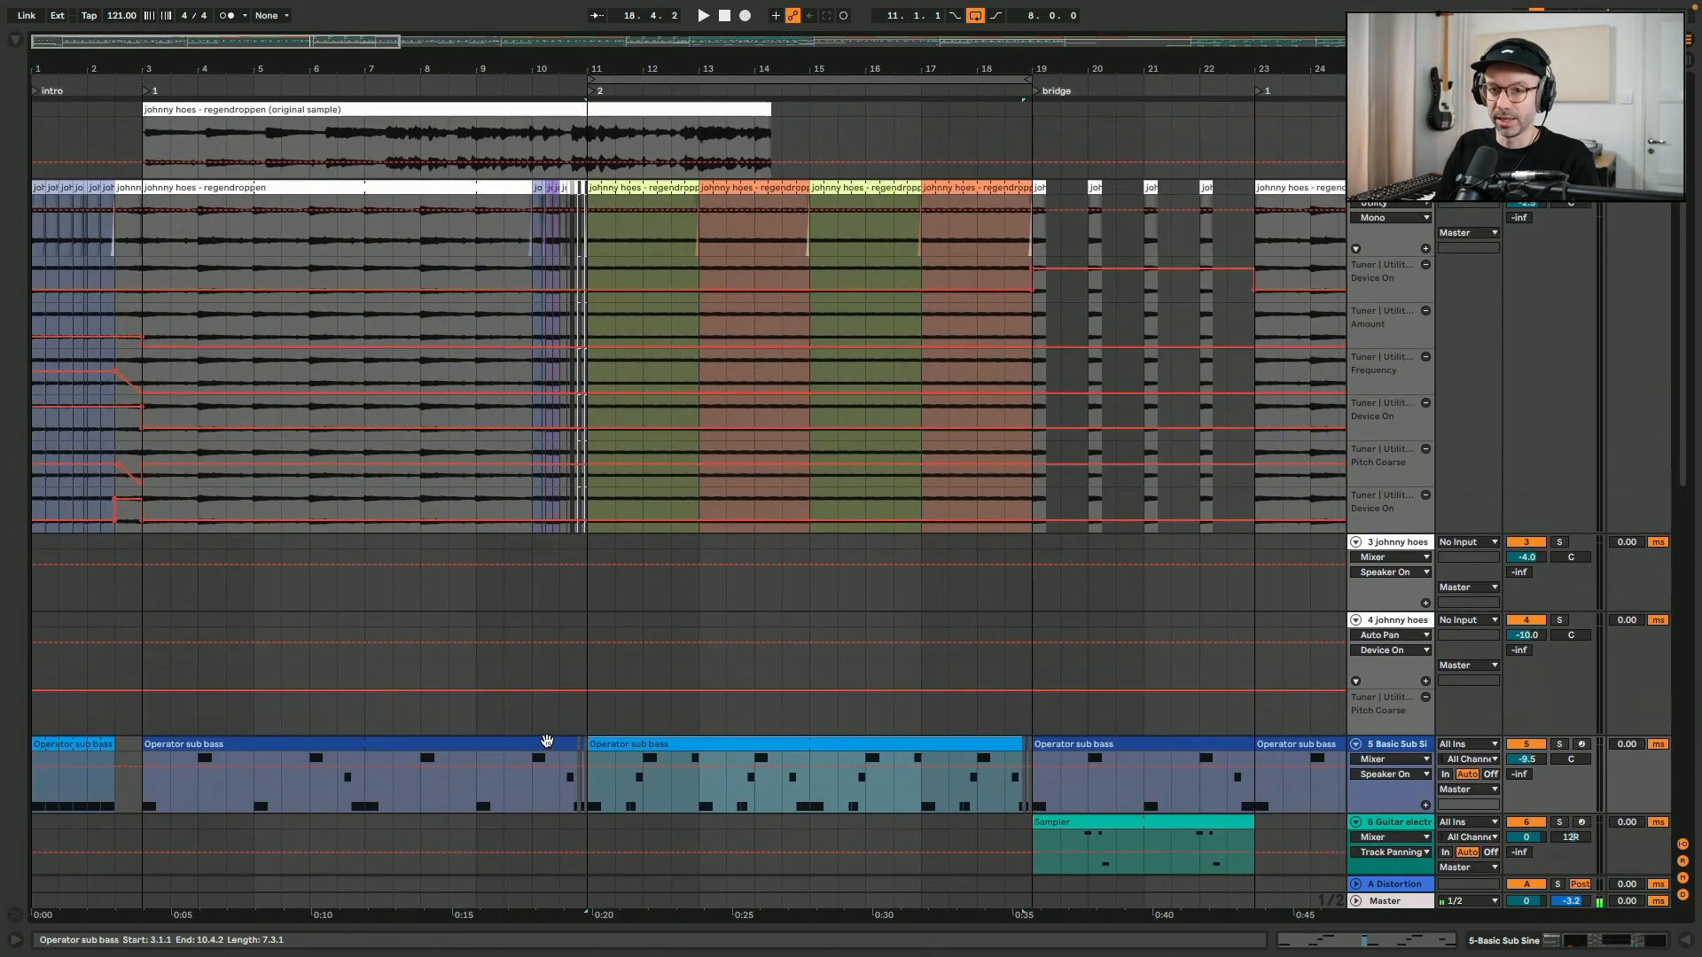
click(313, 184)
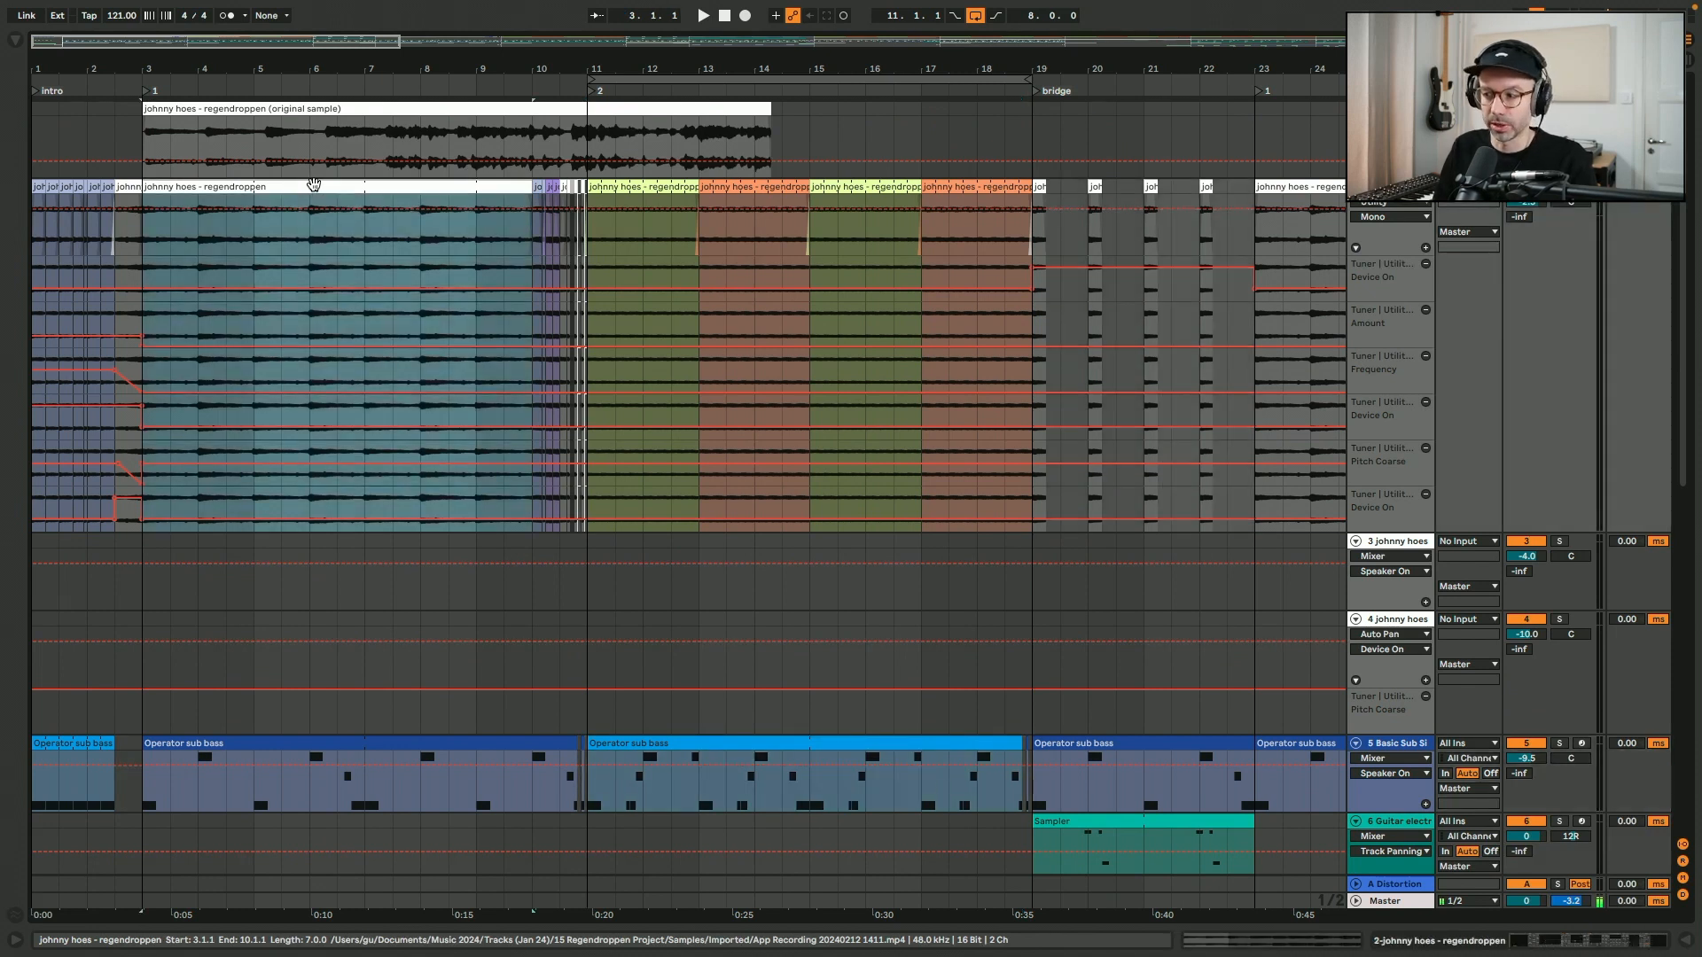
scroll(314, 184, down, 12)
scroll(315, 186, up, 12)
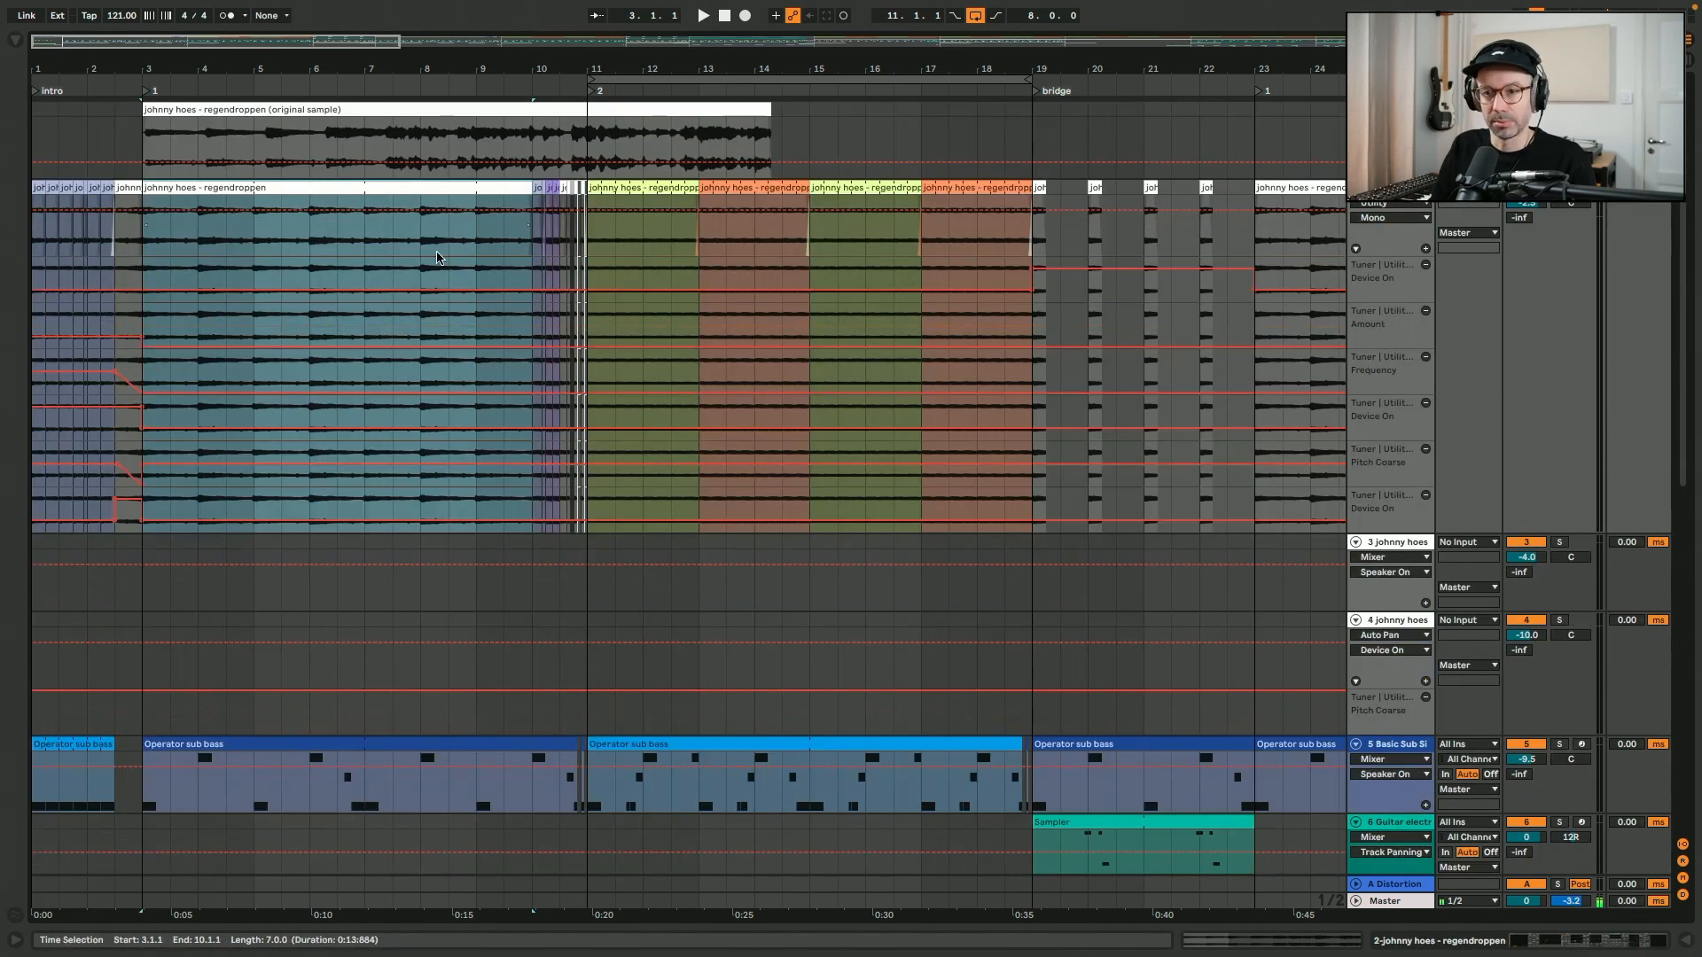
click(359, 250)
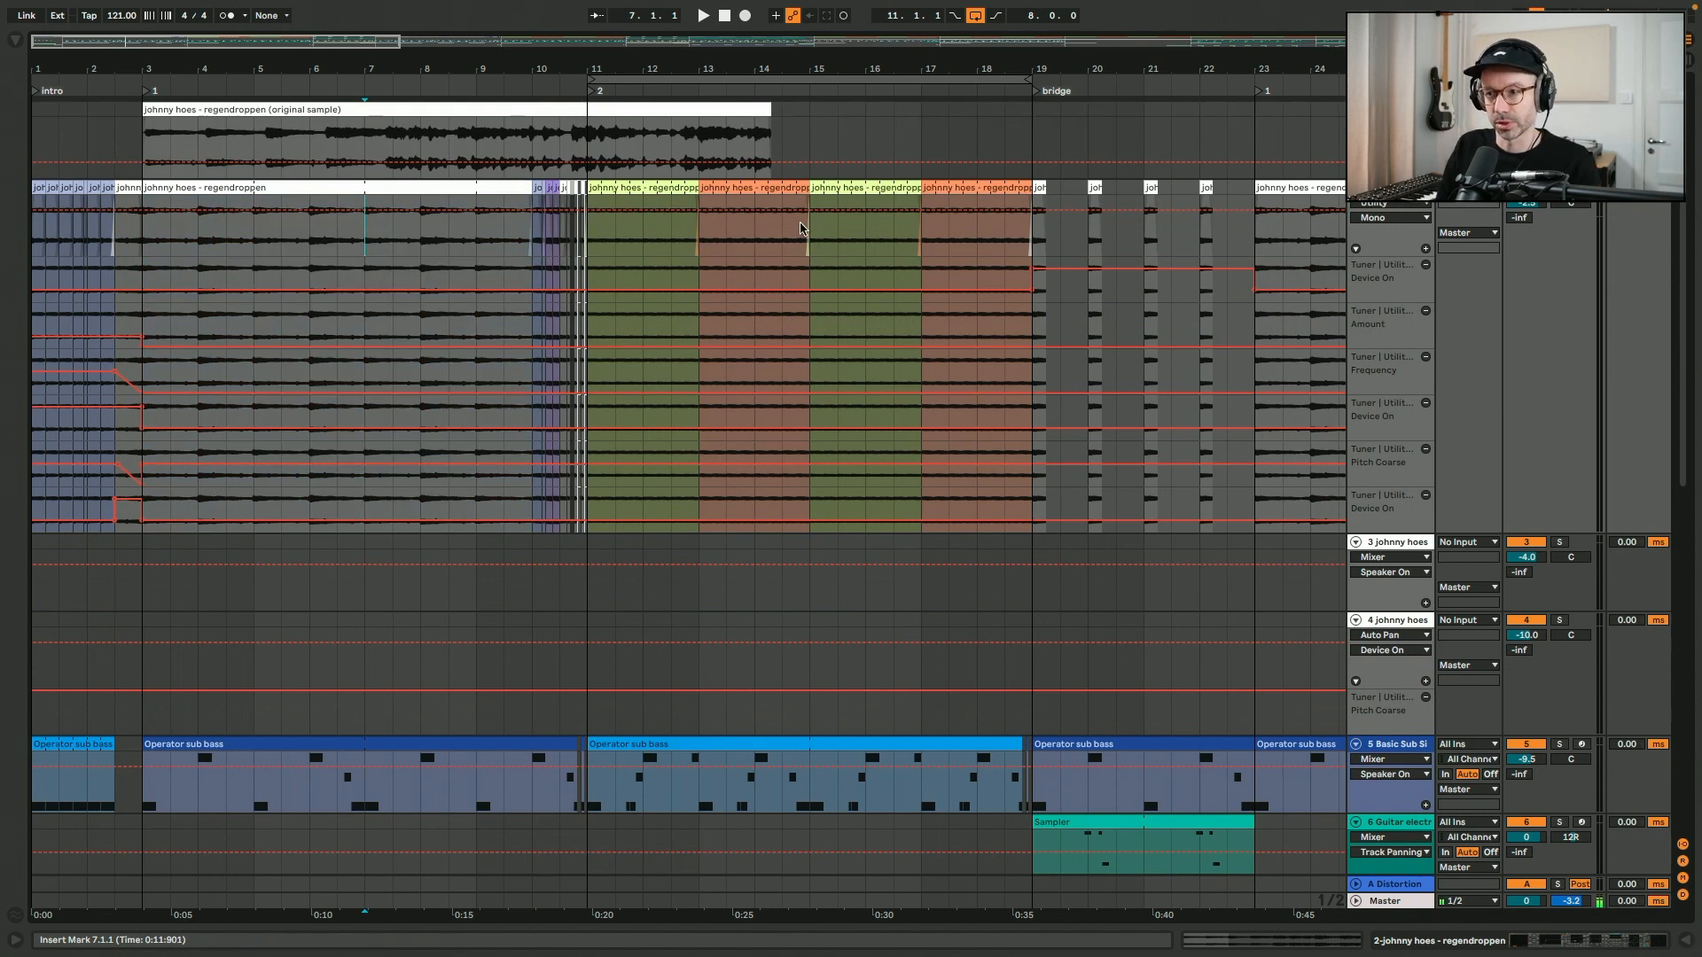
key(space)
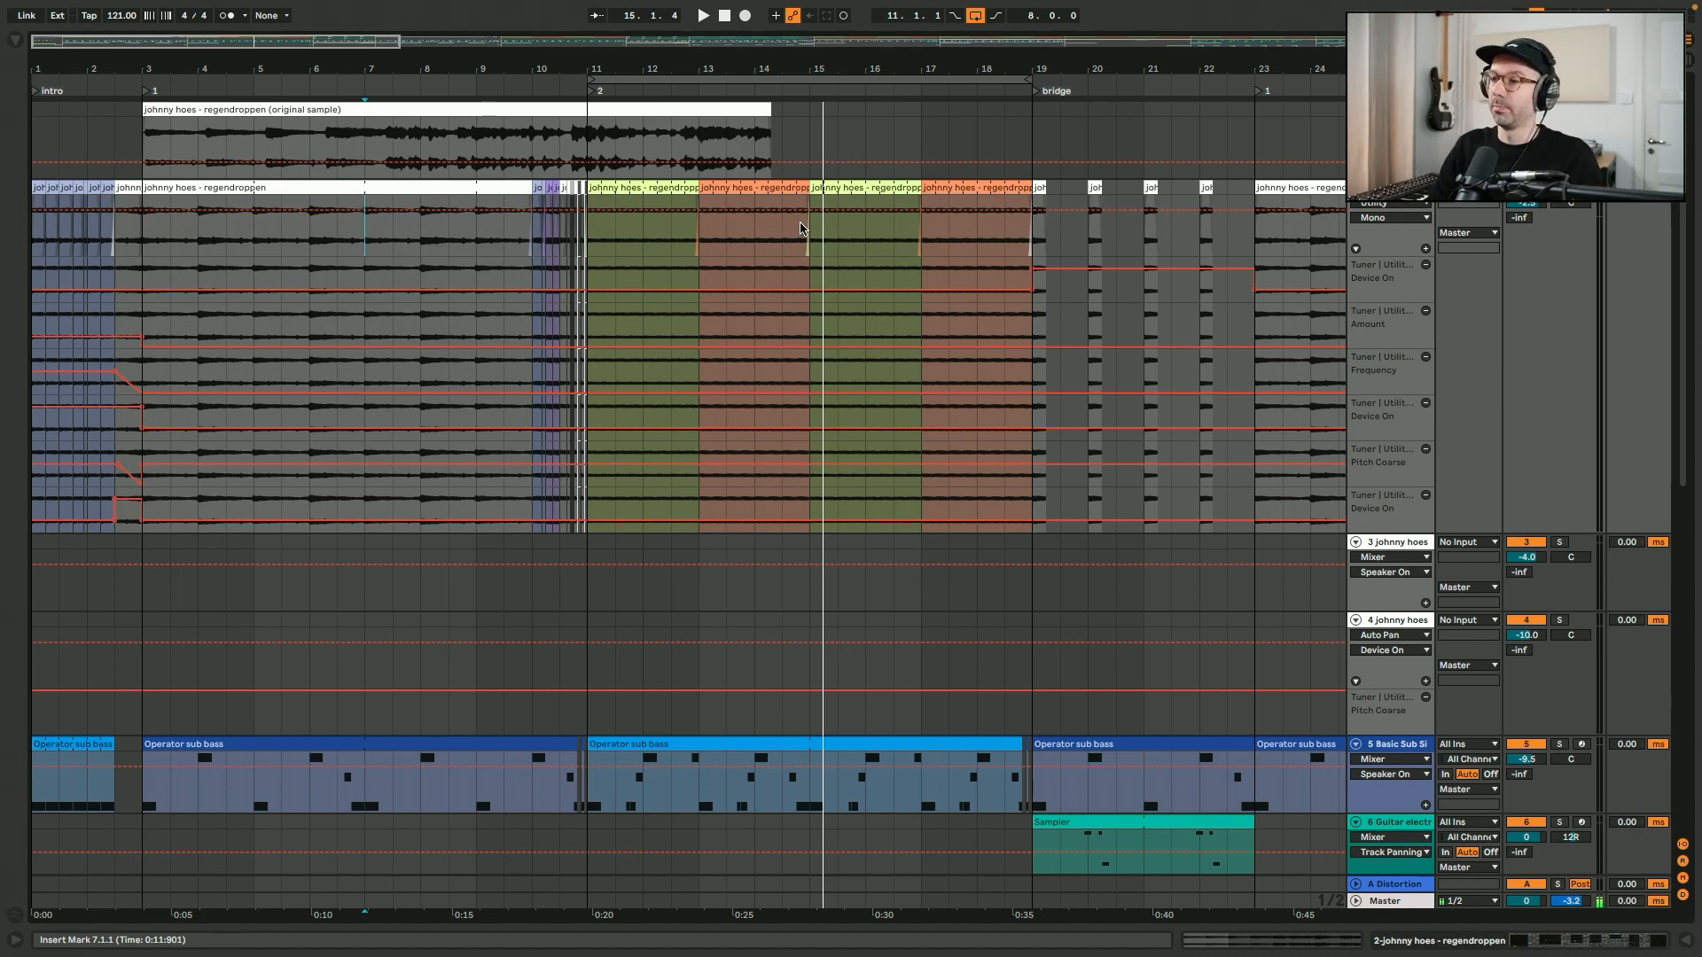
- Loop the bridge section from bar 19 to bar 23
drag(1035, 135, 1257, 129)
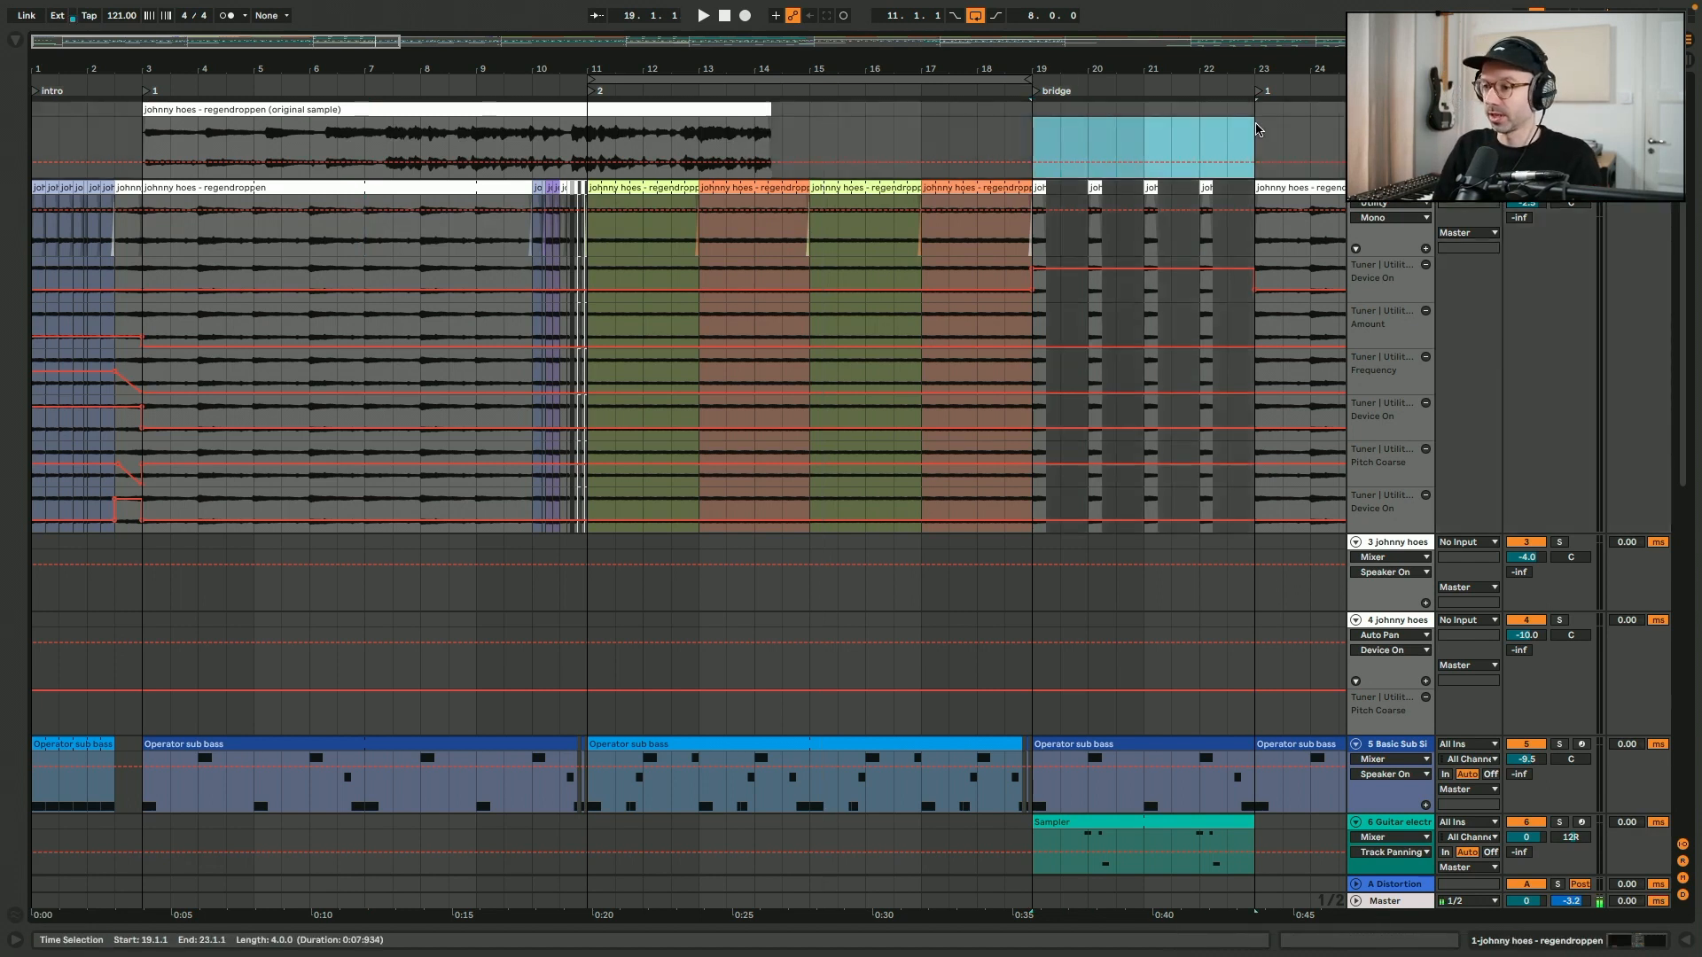
key(ctrl+l)
scroll(877, 248, right, 5)
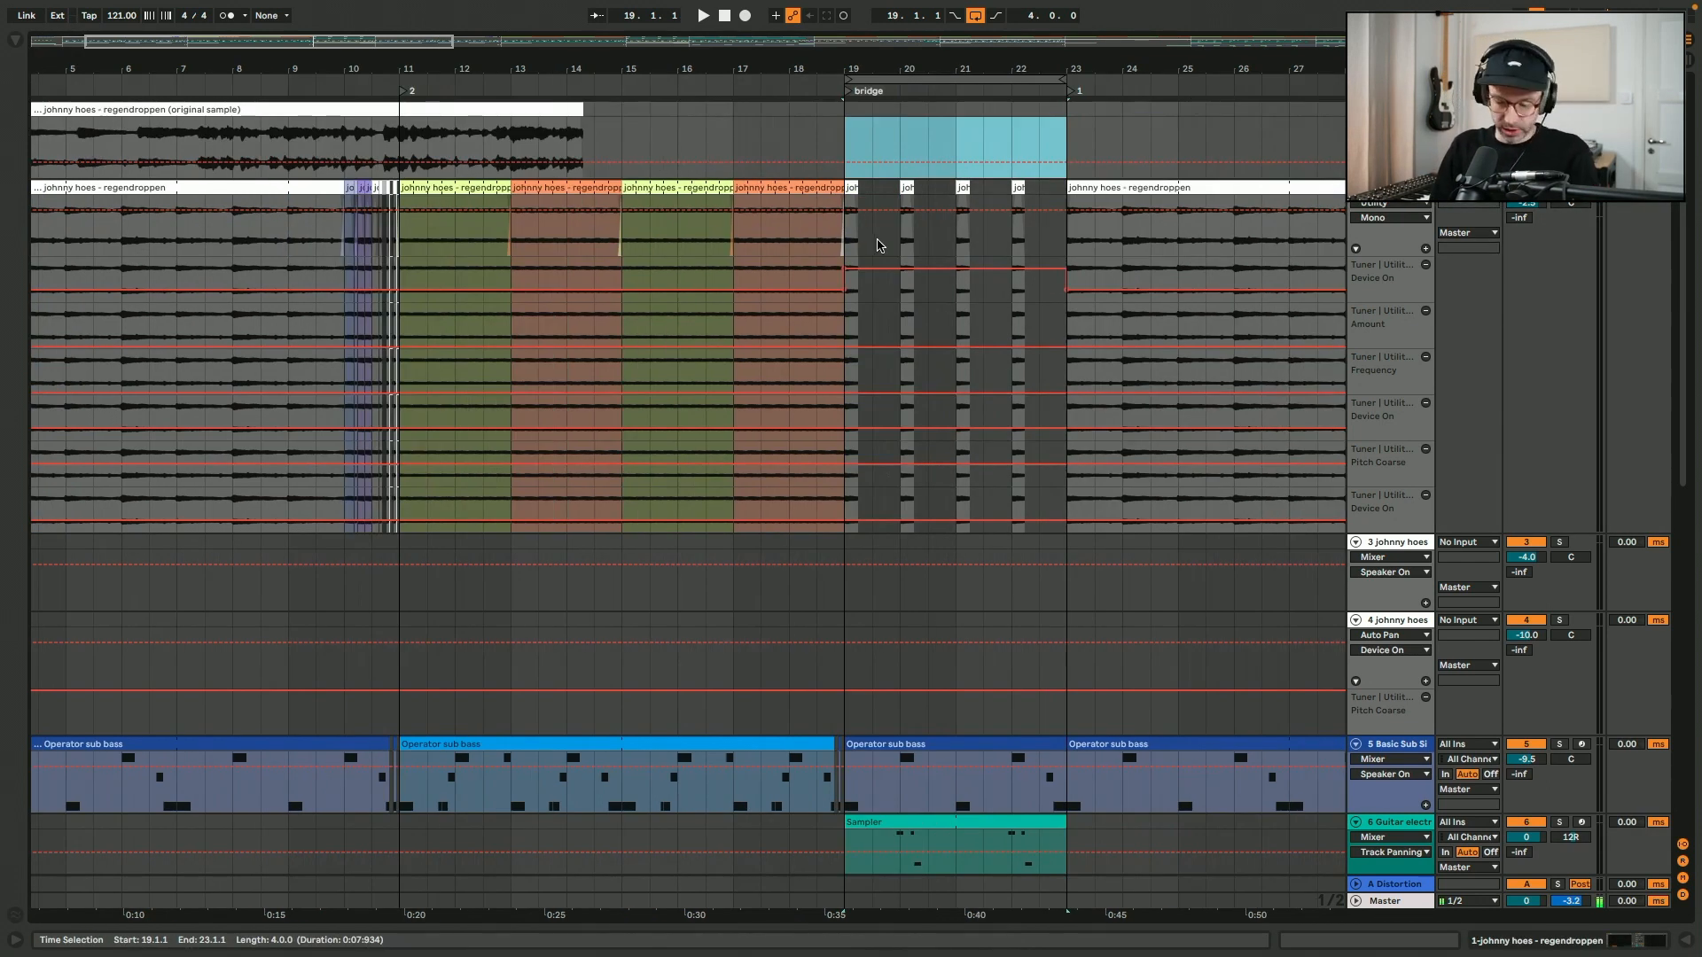
- Open the first regendroppen clip of the bridge and examine the start of its sample waveform
click(877, 246)
key(plus)
key(plus)
double_click(820, 189)
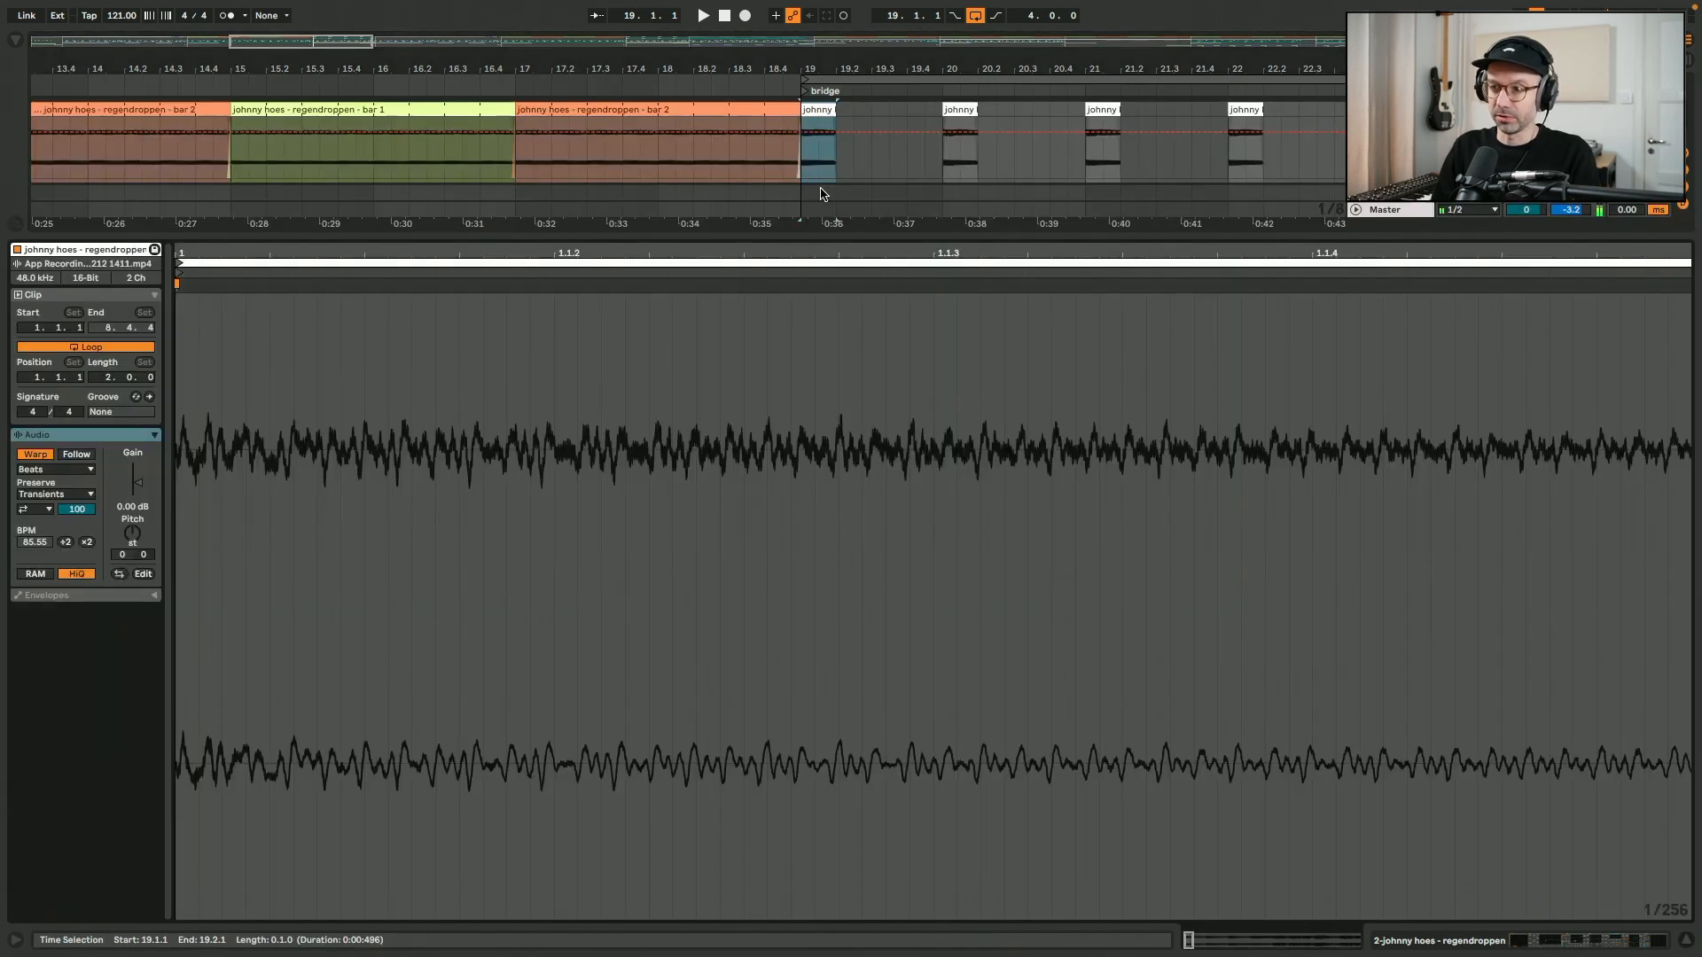
drag(1205, 947, 1234, 946)
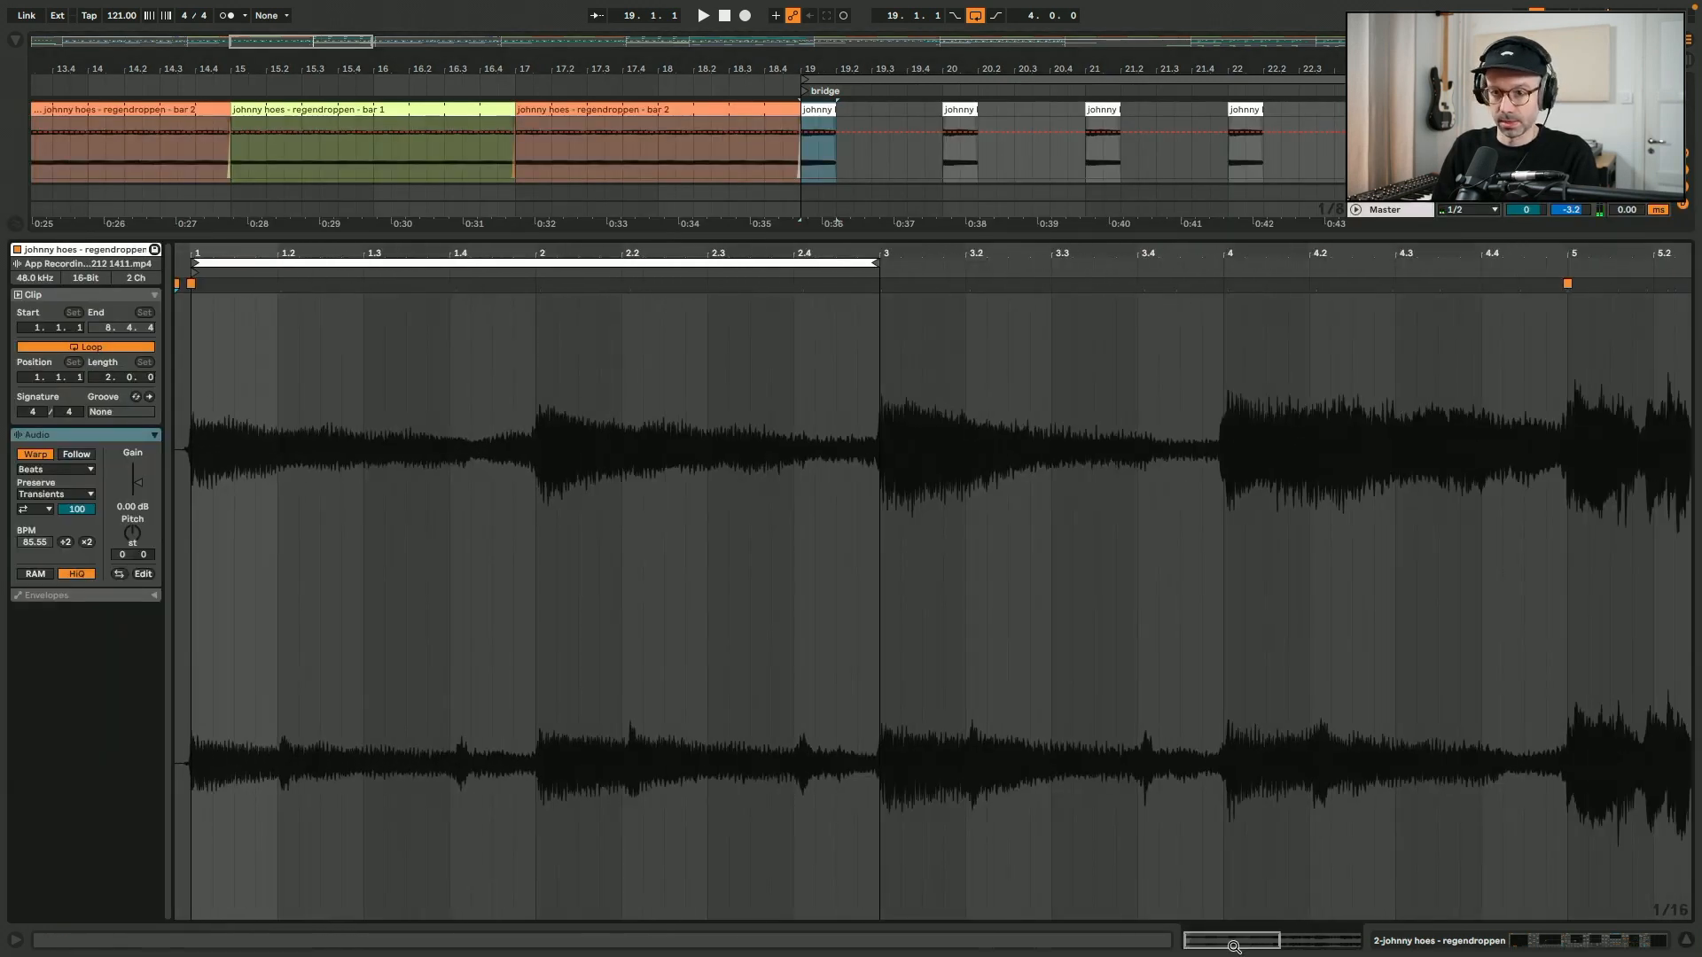
- Check the sample start of the bridge clips at bars 20, 21 and 22, then reselect the clip at bar 19
click(959, 106)
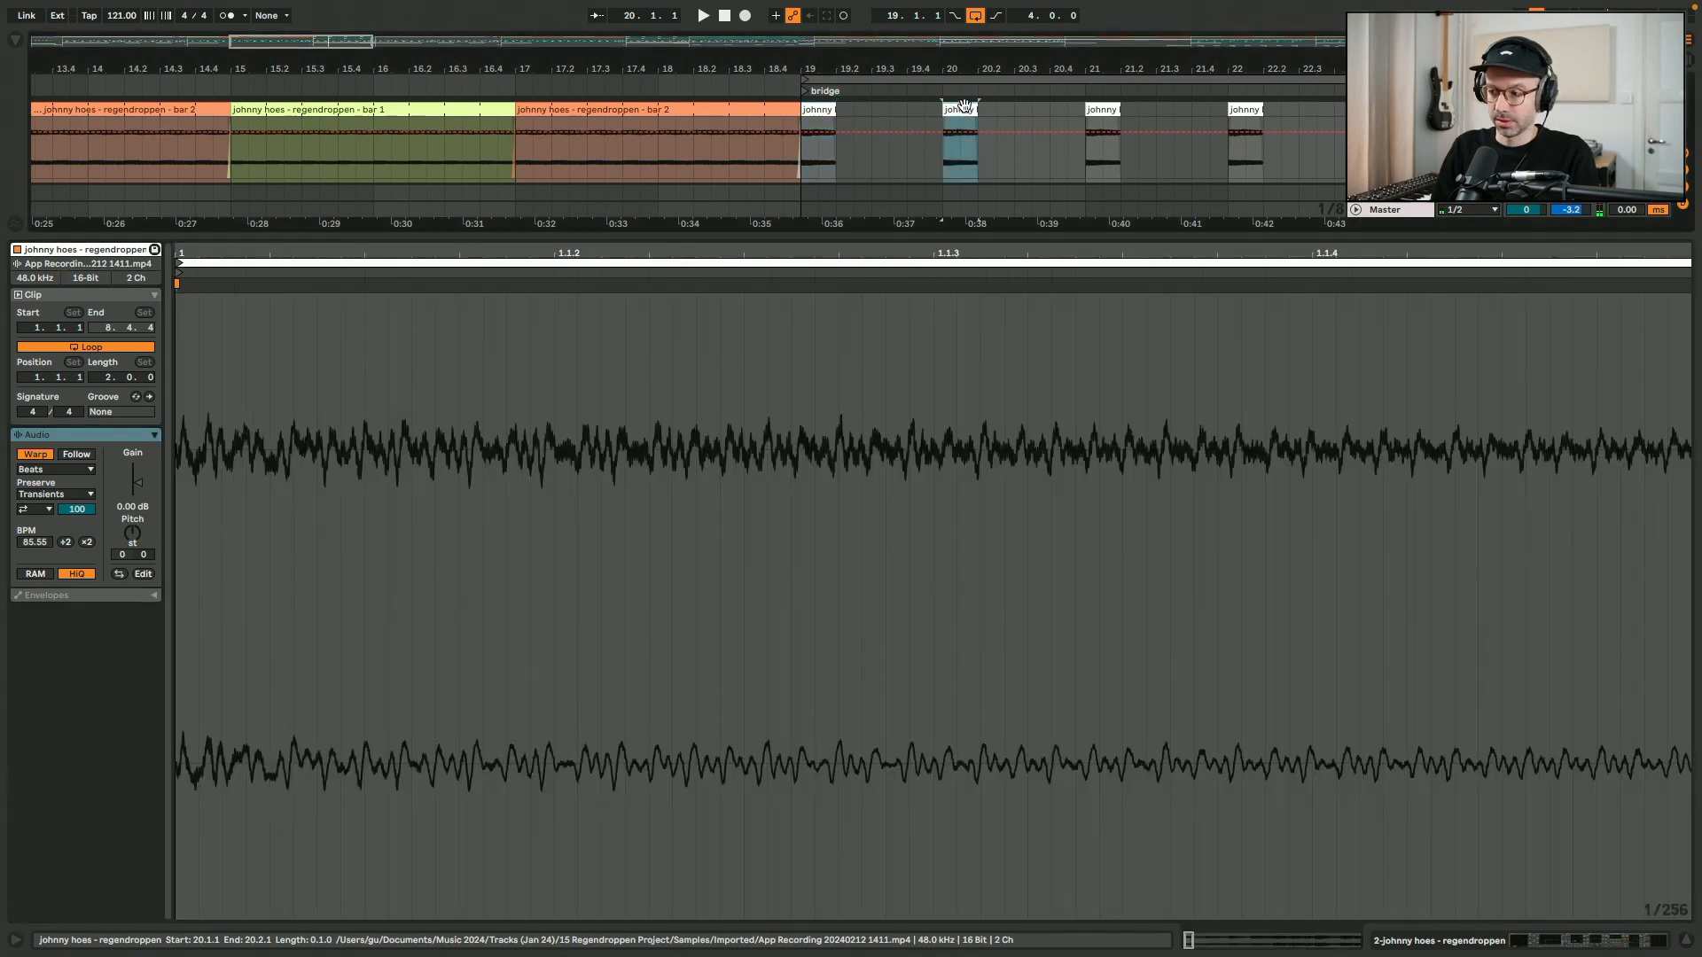
click(1103, 109)
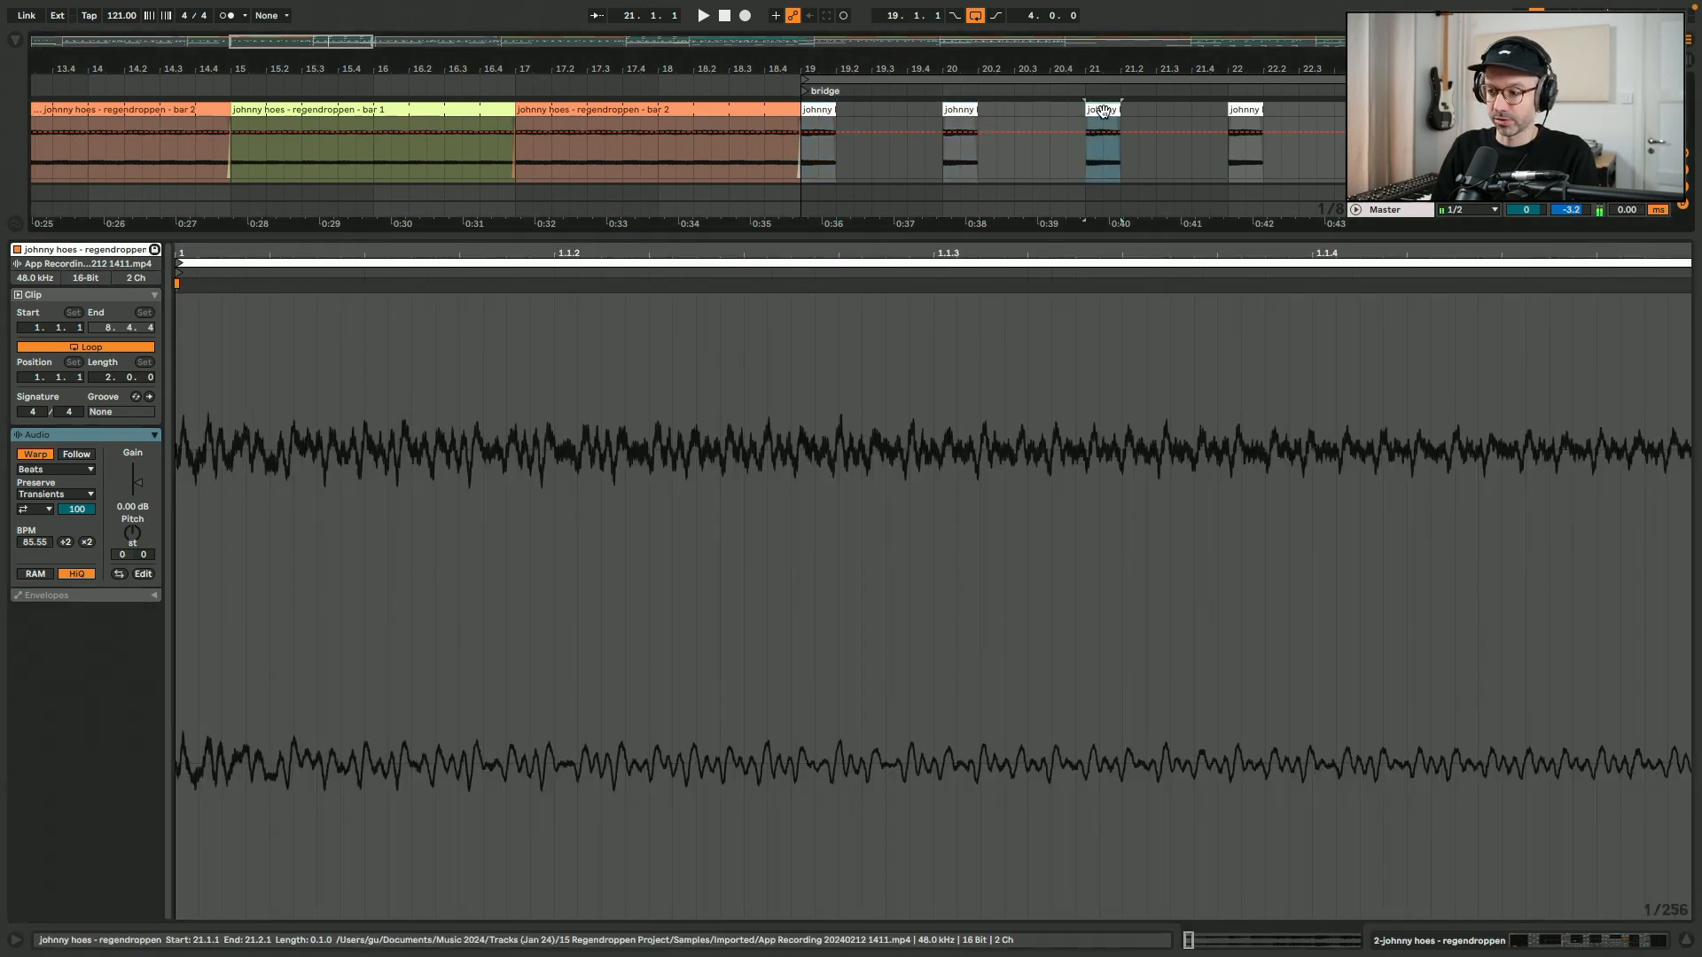
click(1245, 111)
scroll(1213, 122, right, 3)
click(718, 108)
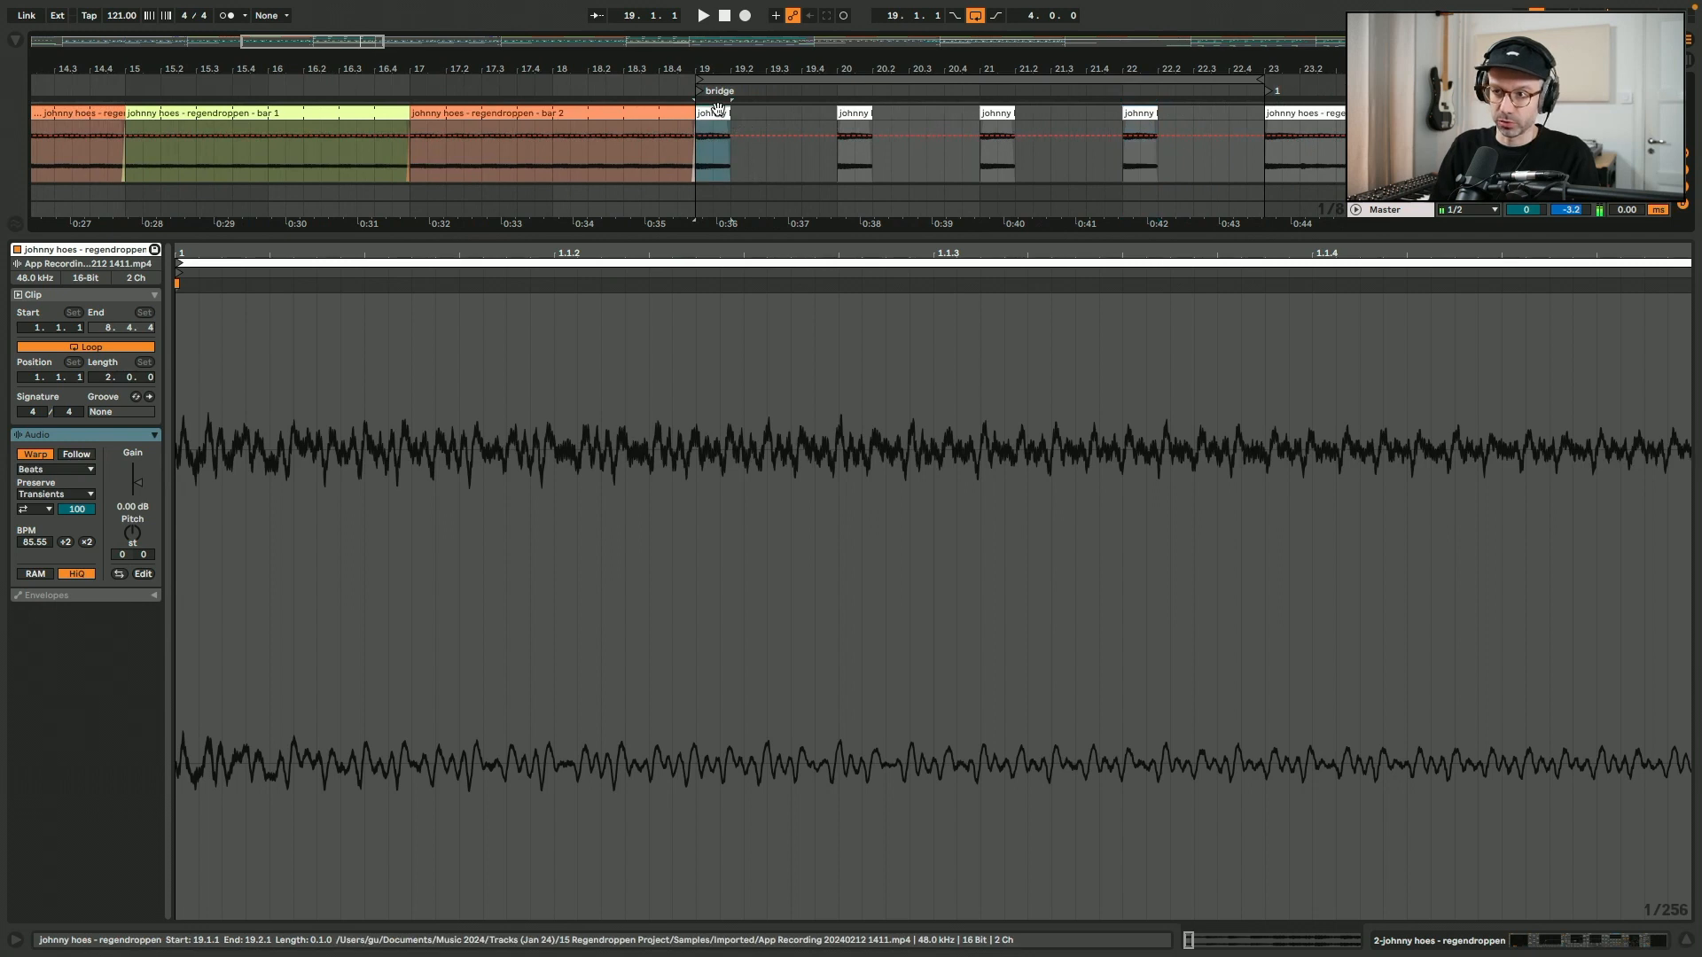
double_click(718, 110)
- Deactivate the Basic Sub Sine, electric guitar and vocal sample tracks and play the looped bridge from bar 19
scroll(719, 112, up, 2)
scroll(719, 113, right, 4)
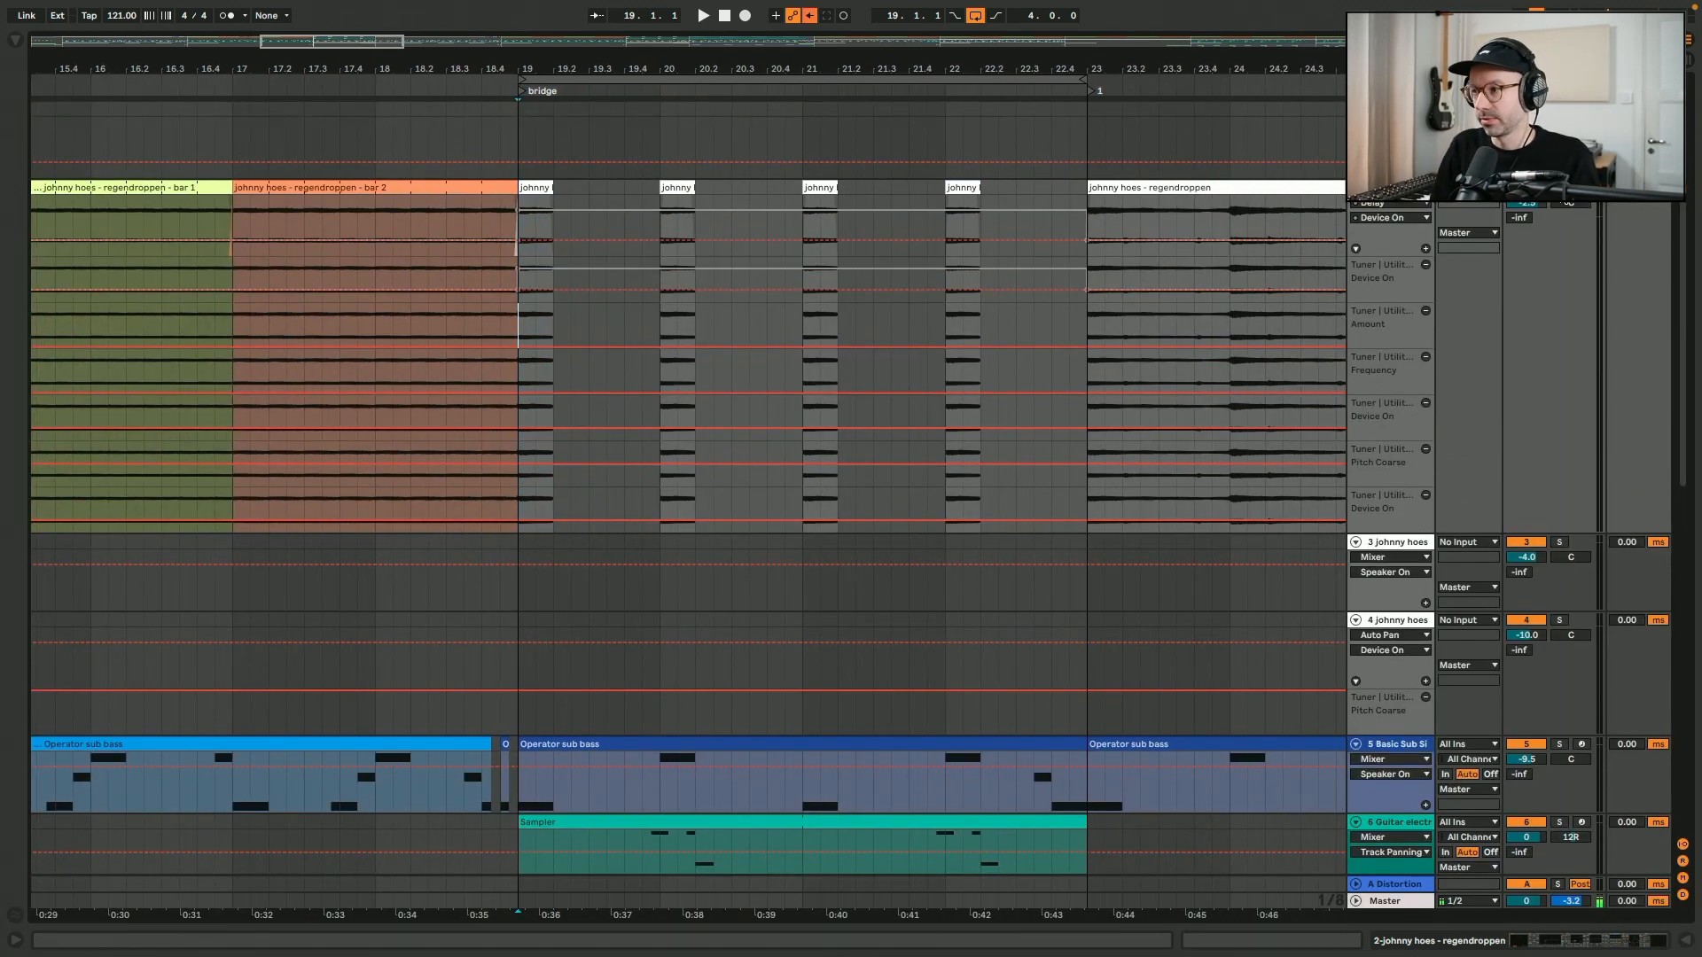
key(space)
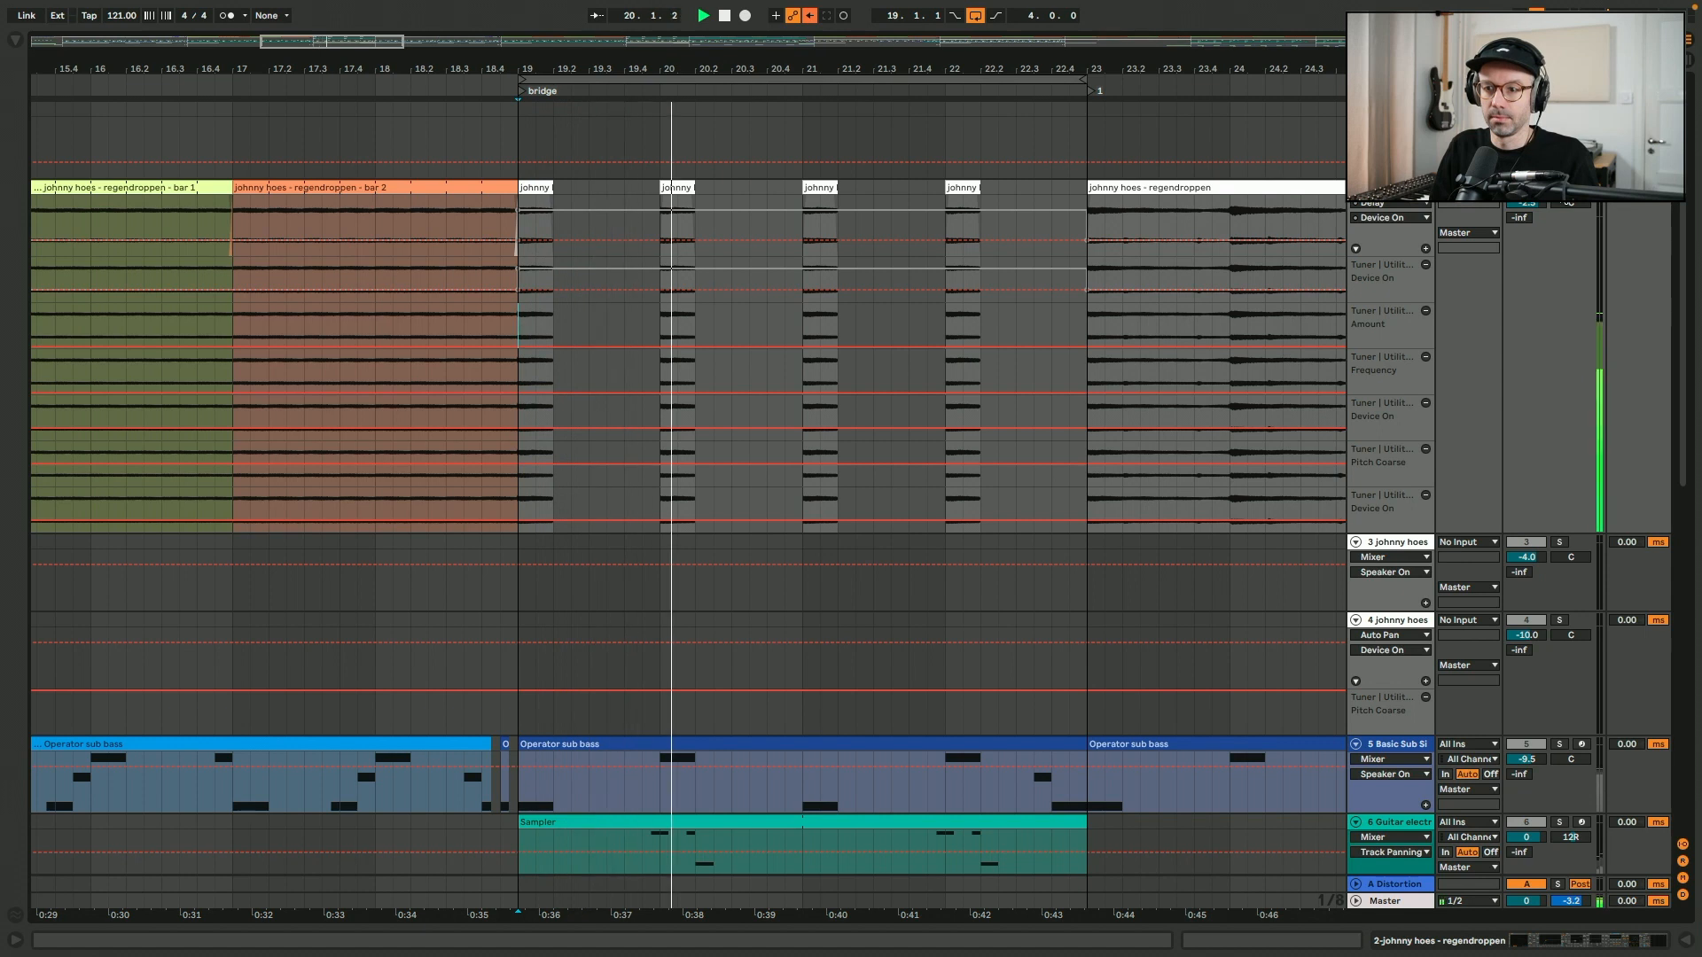
key(space)
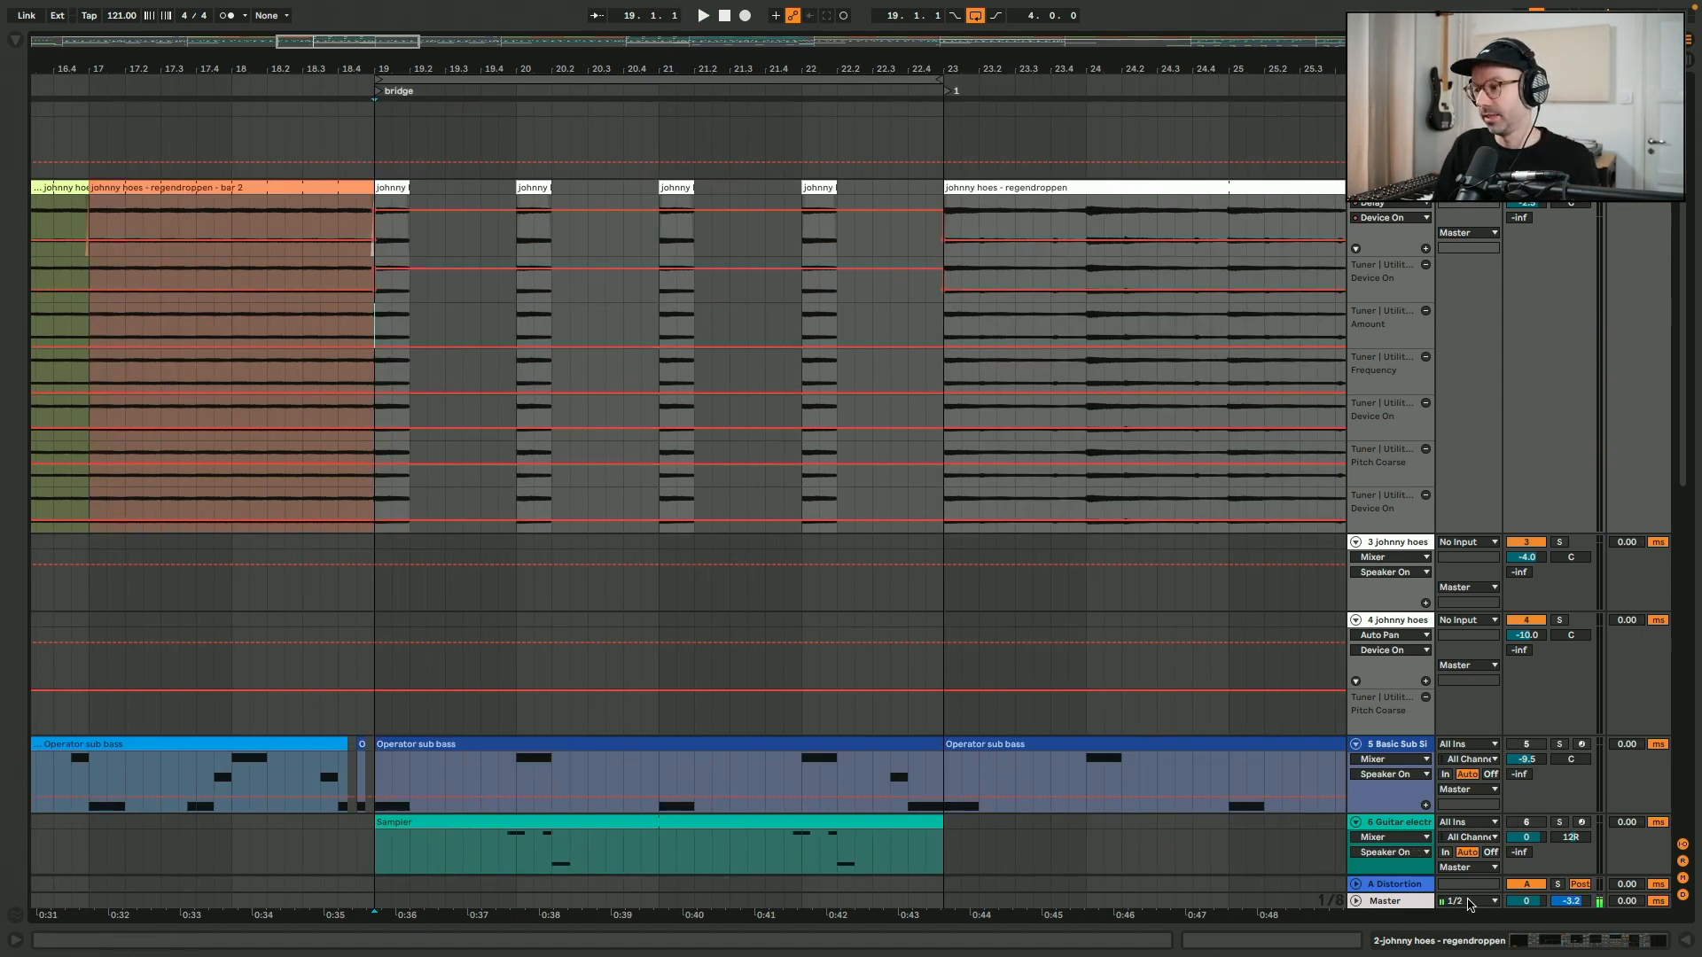
- Display the regendroppen track's device chain with its Delay and play the bridge chops
click(1522, 940)
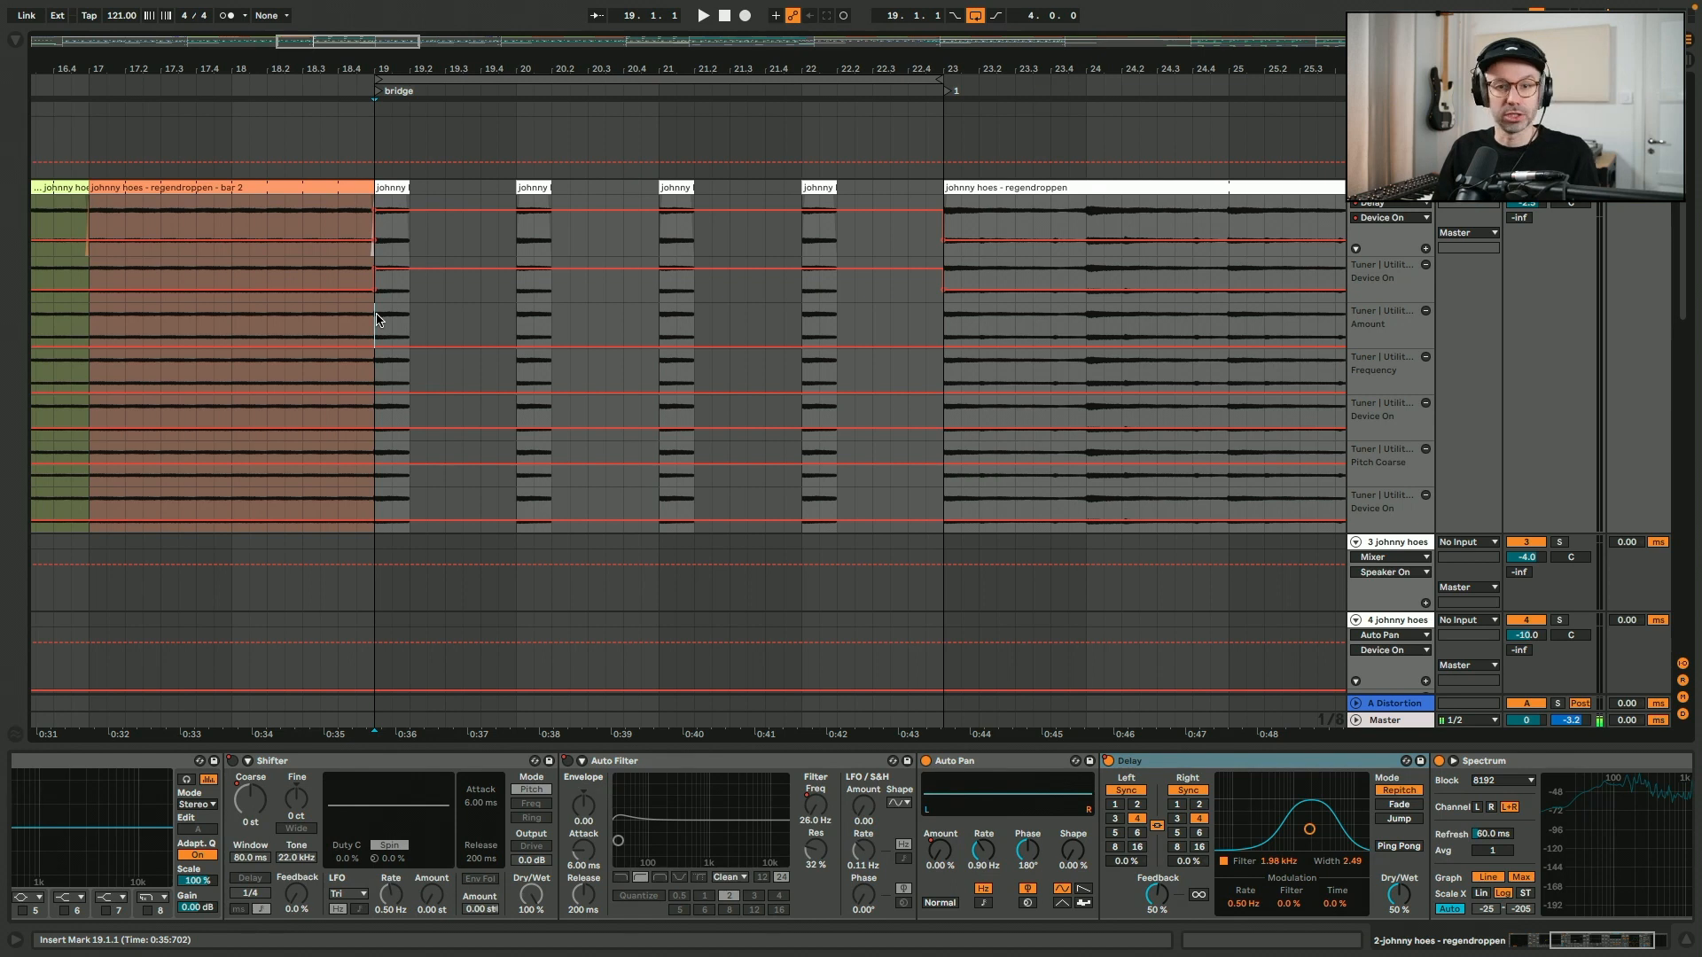
key(space)
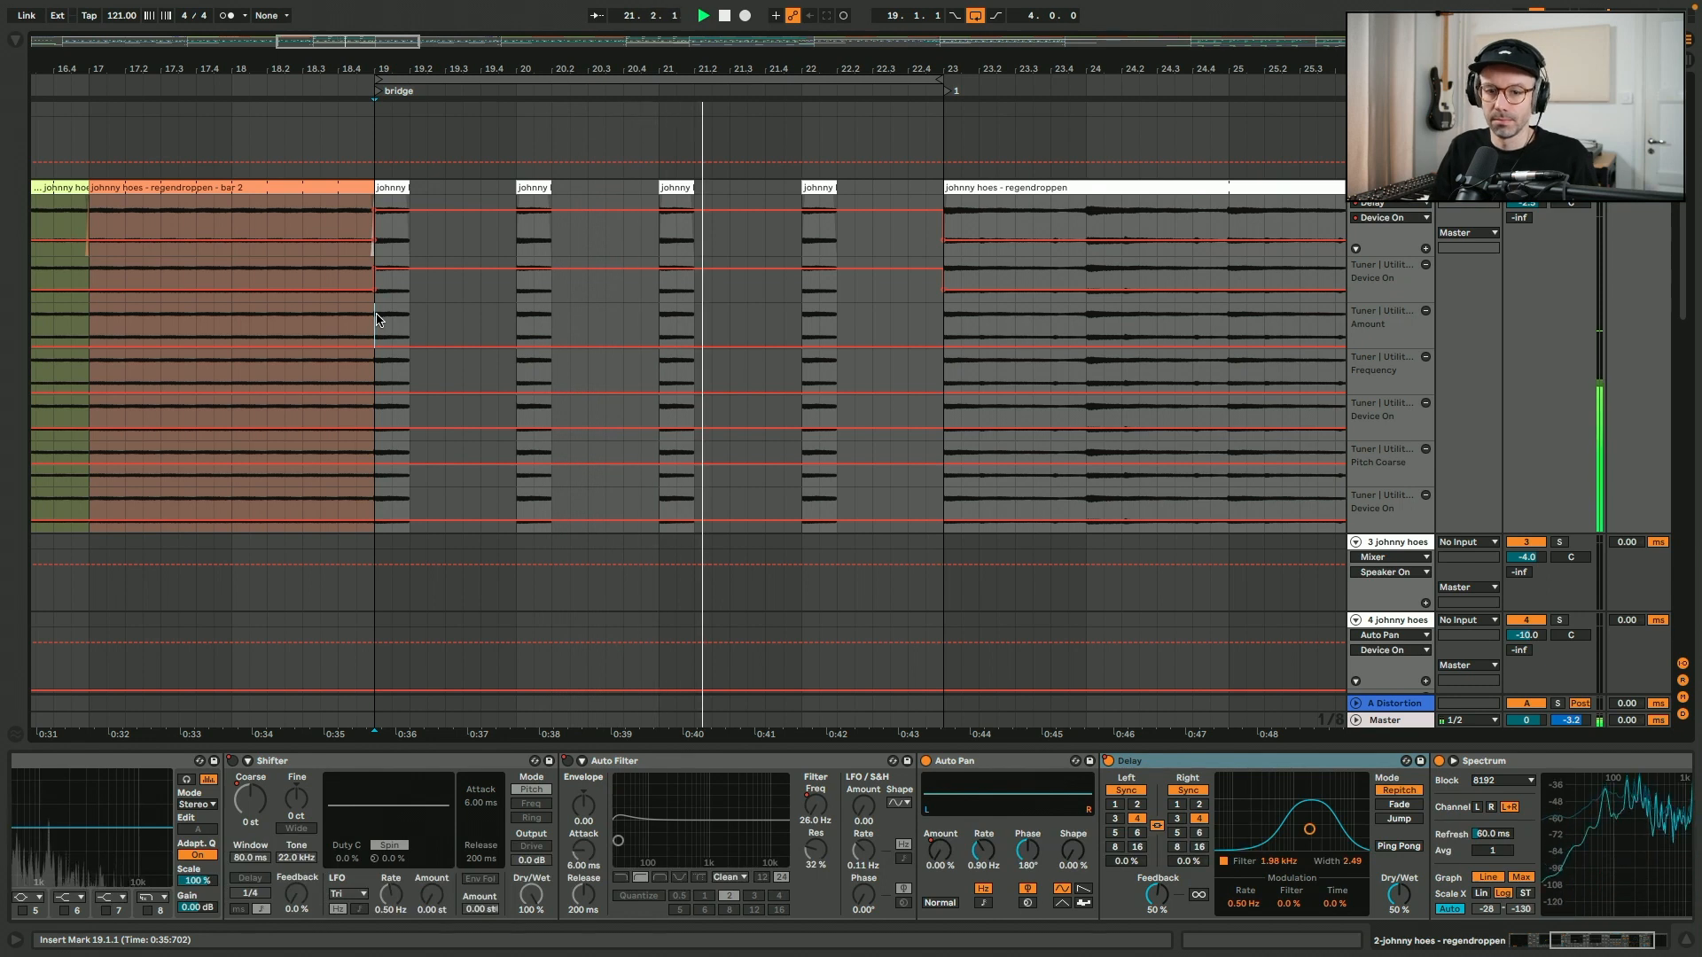
key(space)
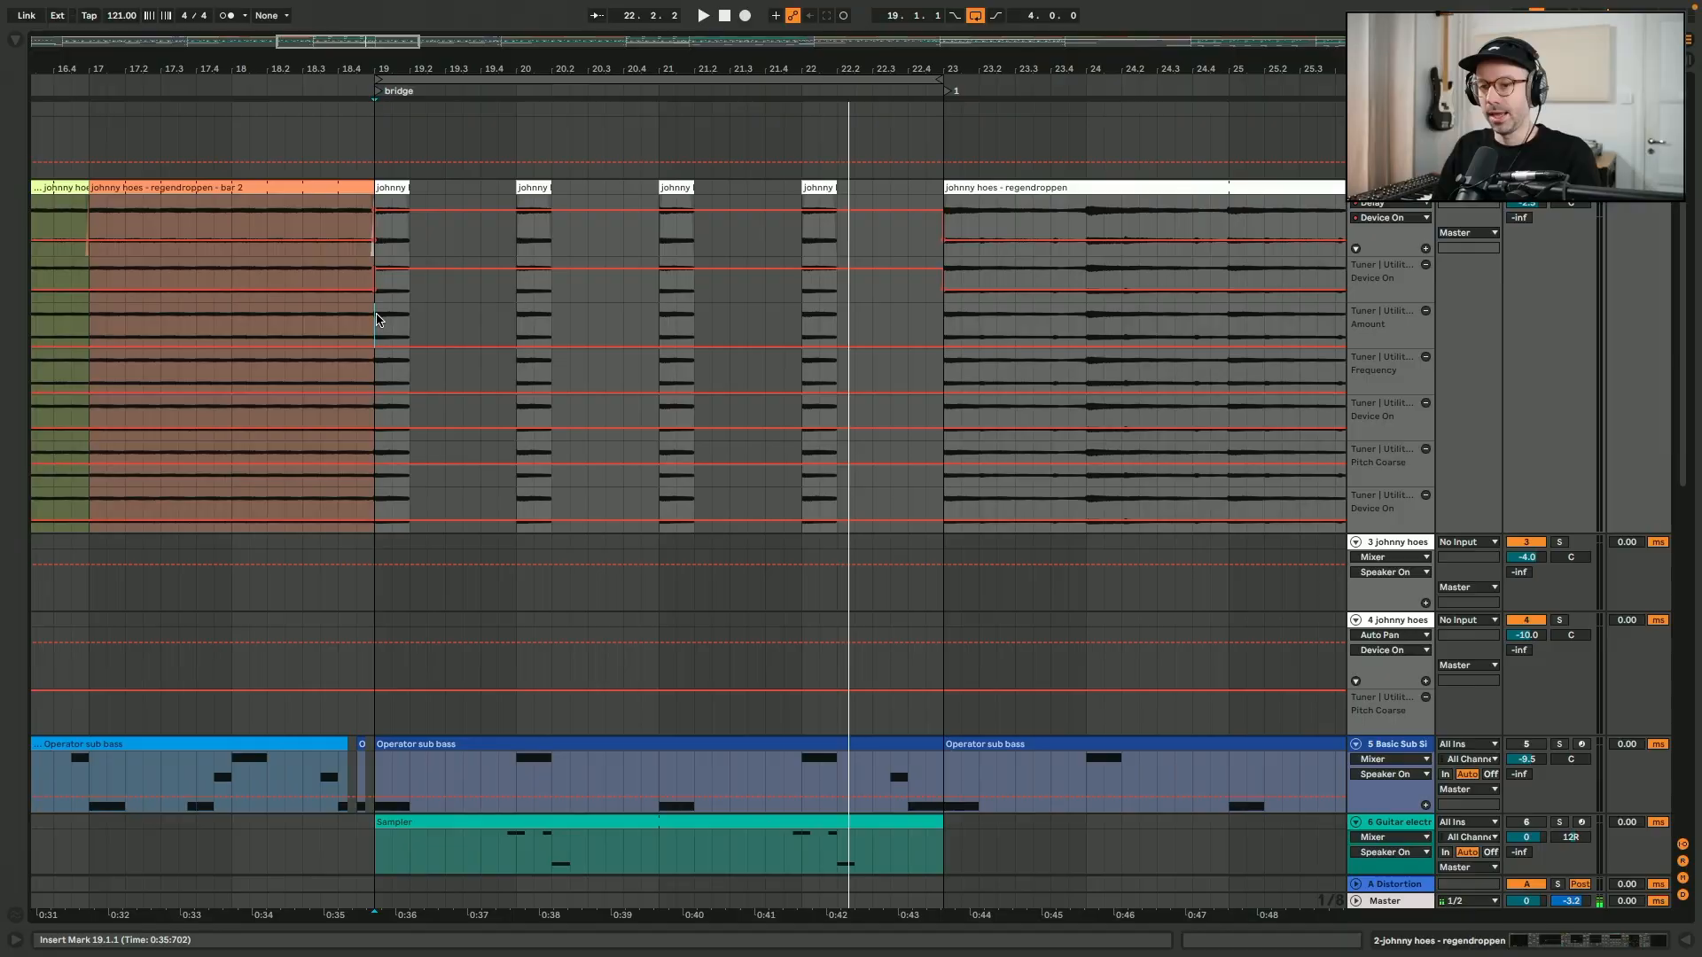
- Select the bridge's Operator sub bass clip, reactivate the Basic Sub Sine track and play the bridge with the bass
scroll(725, 522, down, 4)
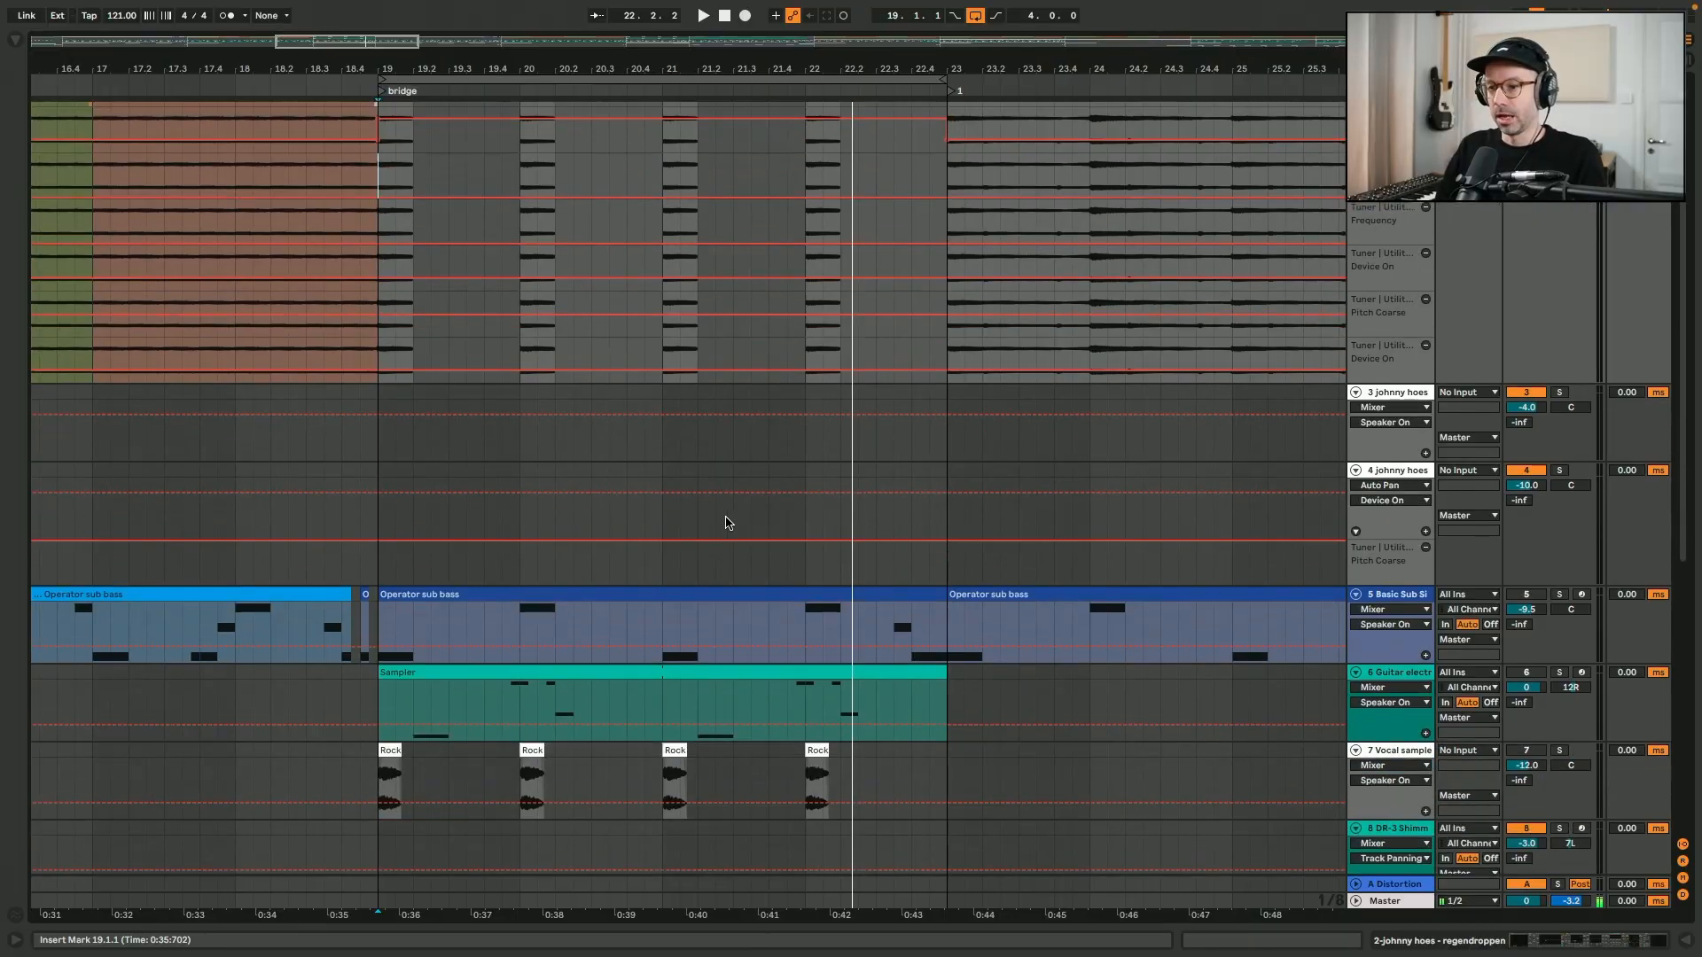
click(750, 590)
click(1532, 595)
scroll(712, 469, up, 3)
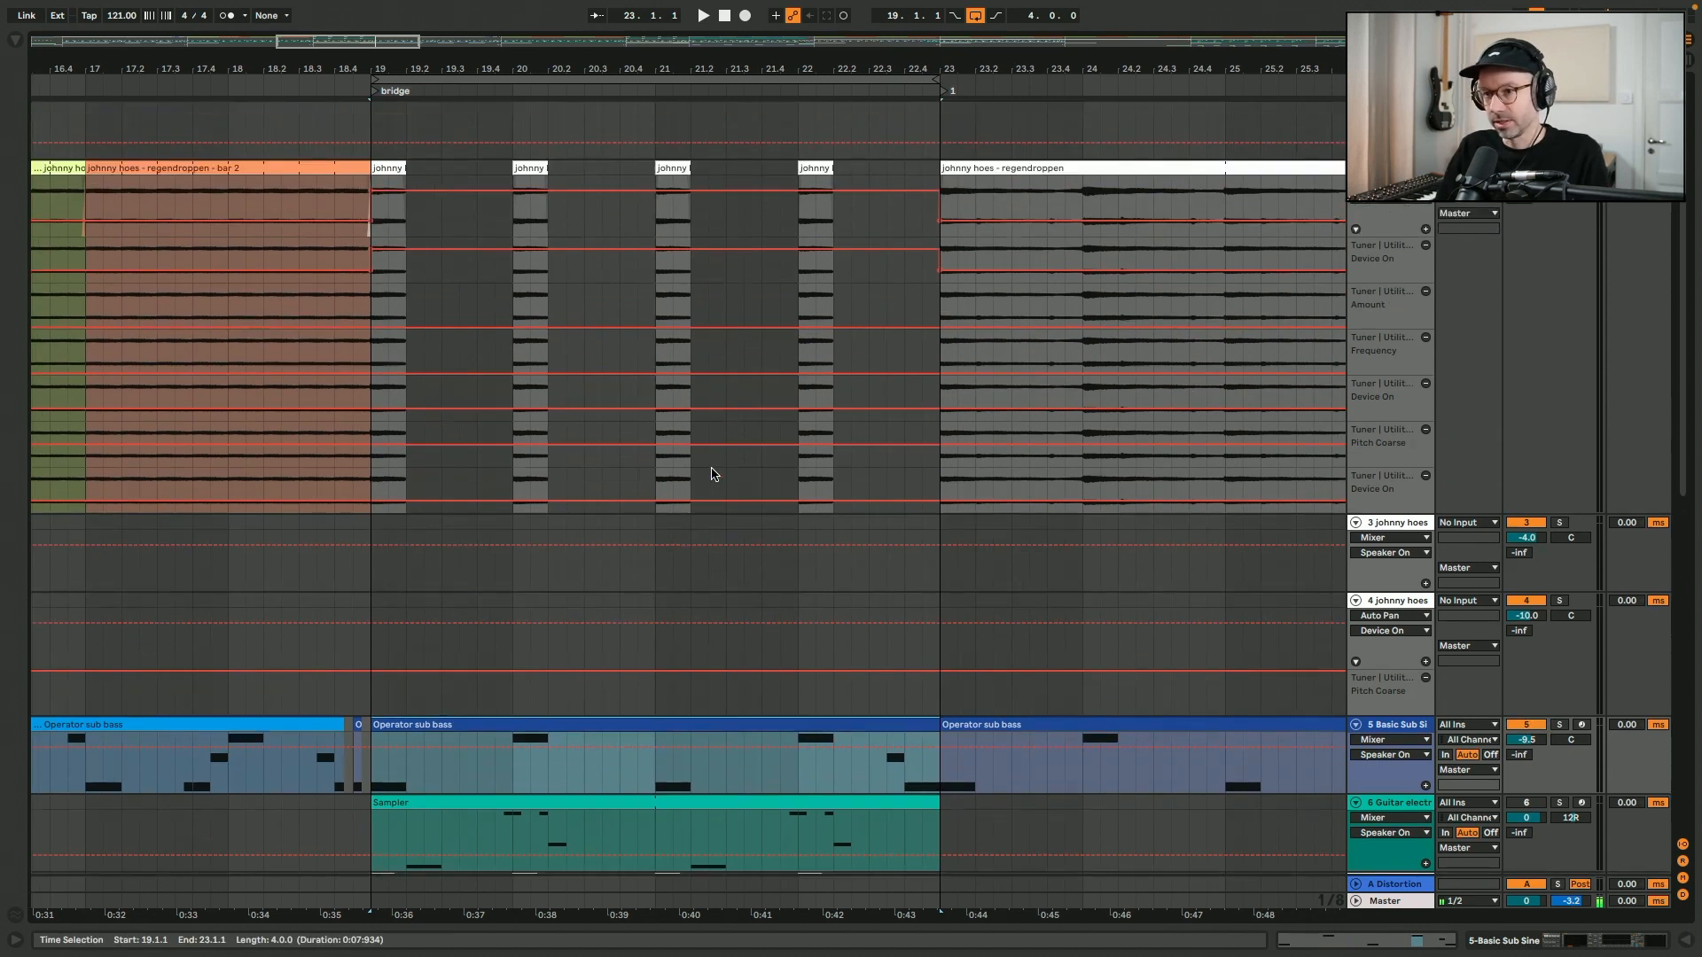
key(space)
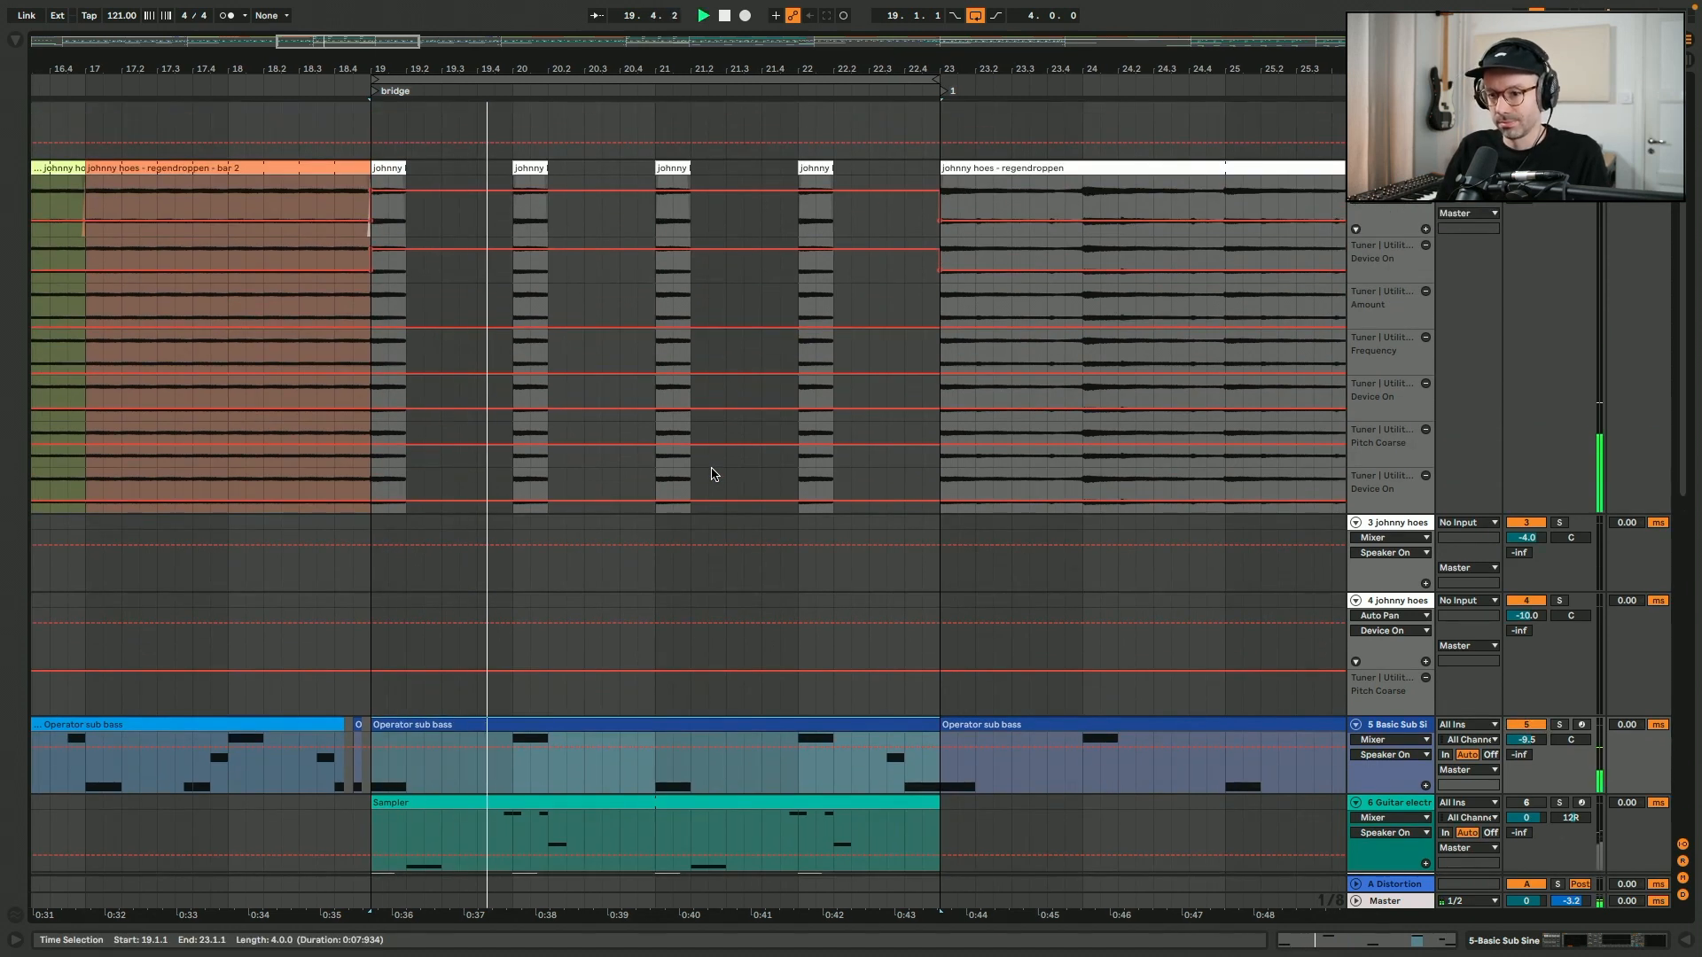
- Reactivate the Vocal sample track, place the insert marker at bar 19 and inspect its device chain through to Auto Pan
scroll(712, 474, down, 5)
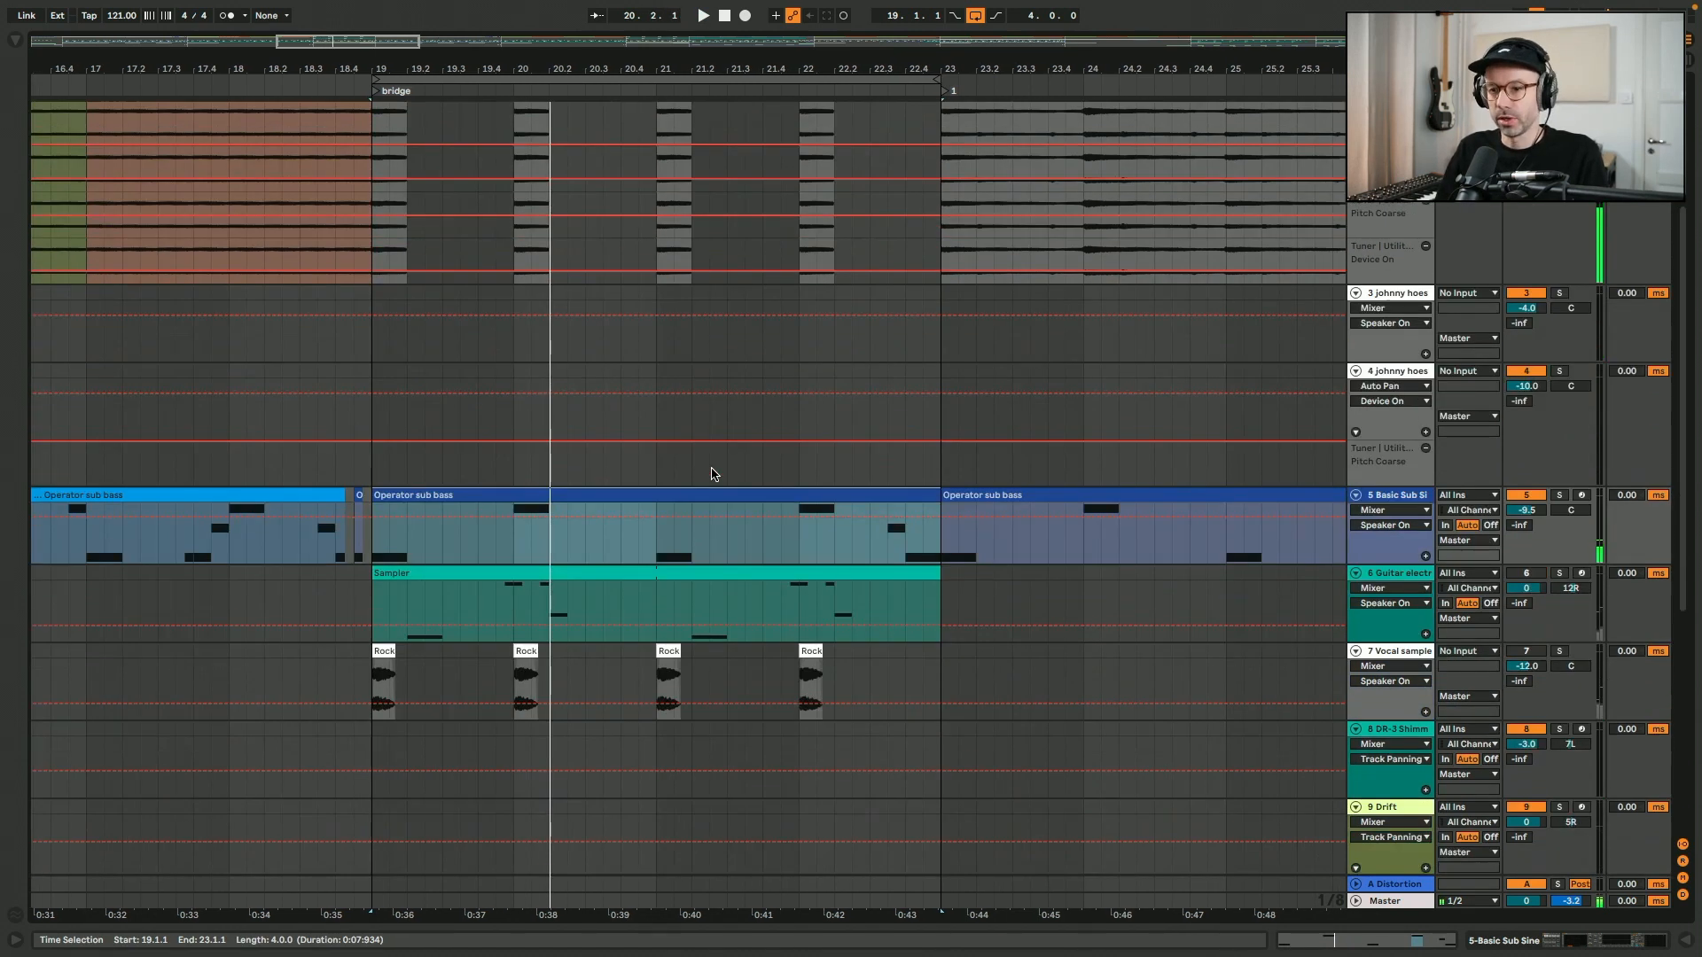
scroll(711, 473, up, 3)
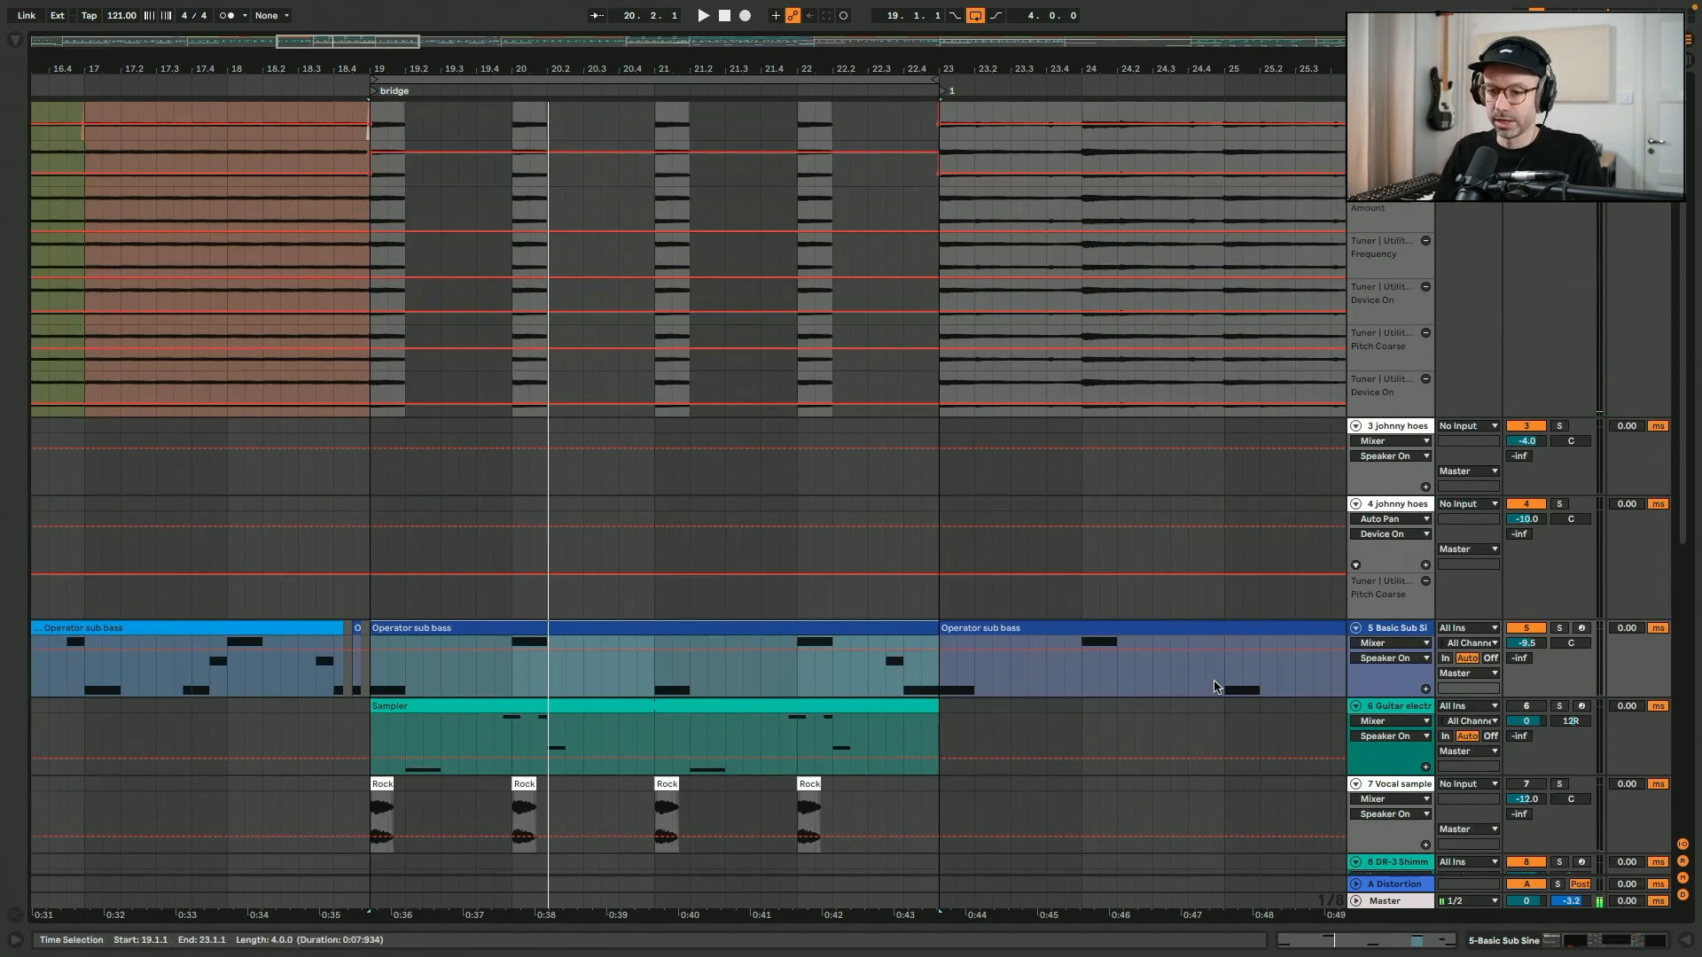
click(421, 801)
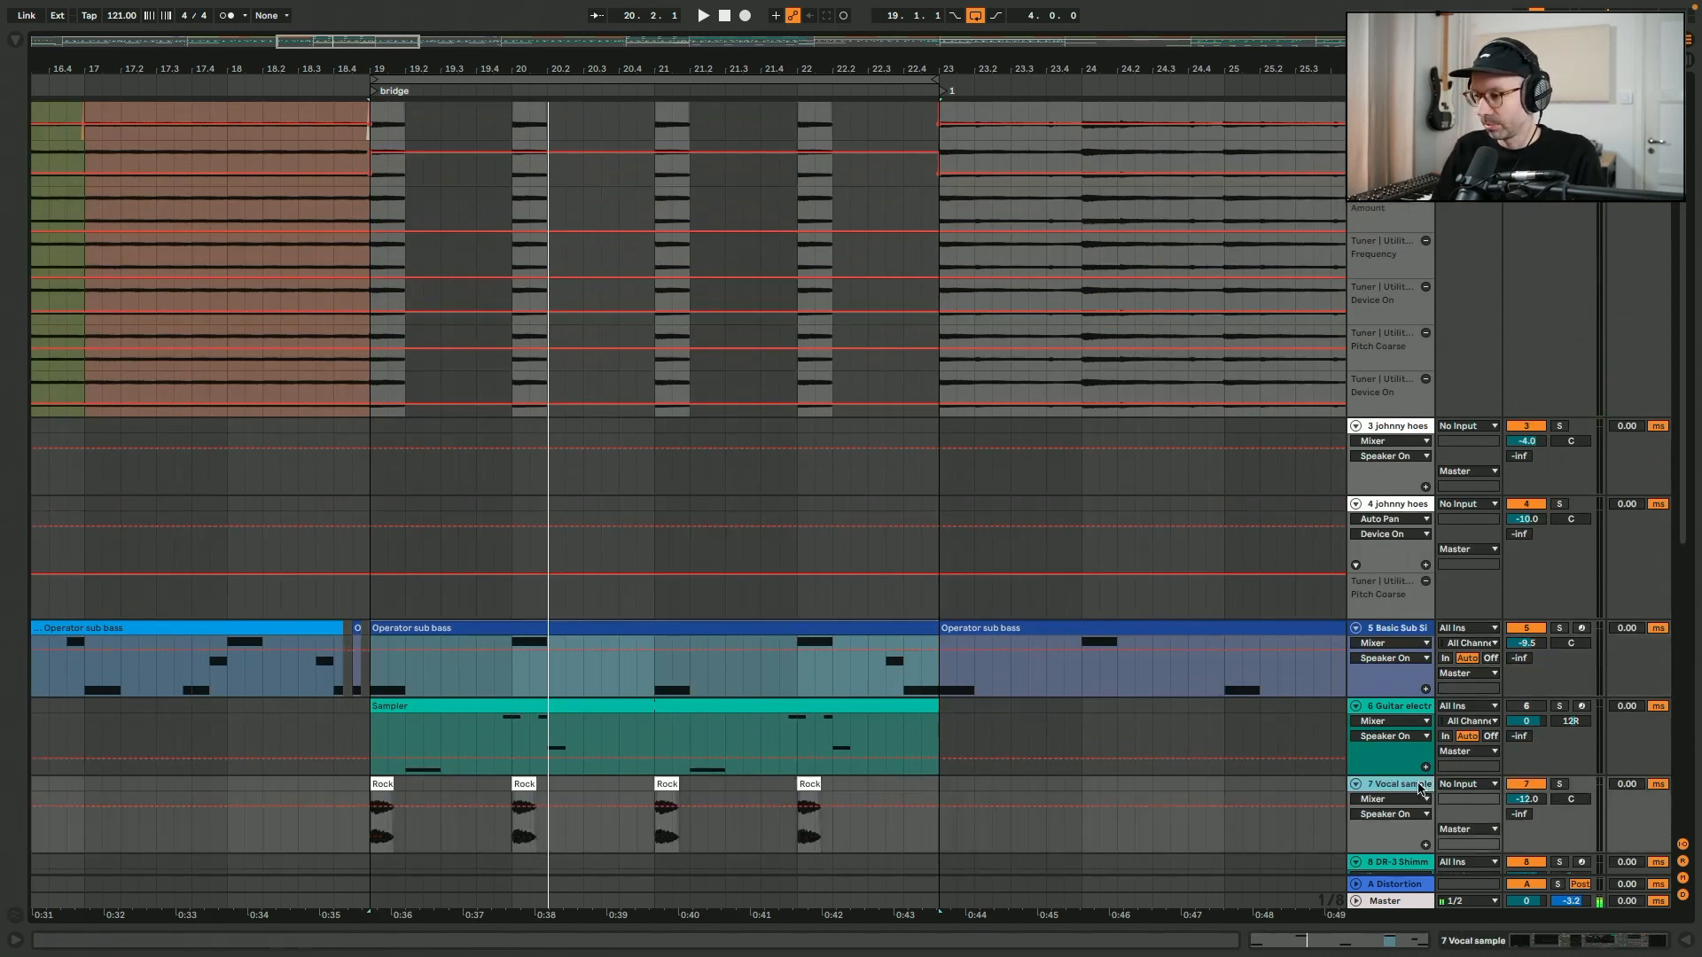
click(370, 828)
click(1516, 942)
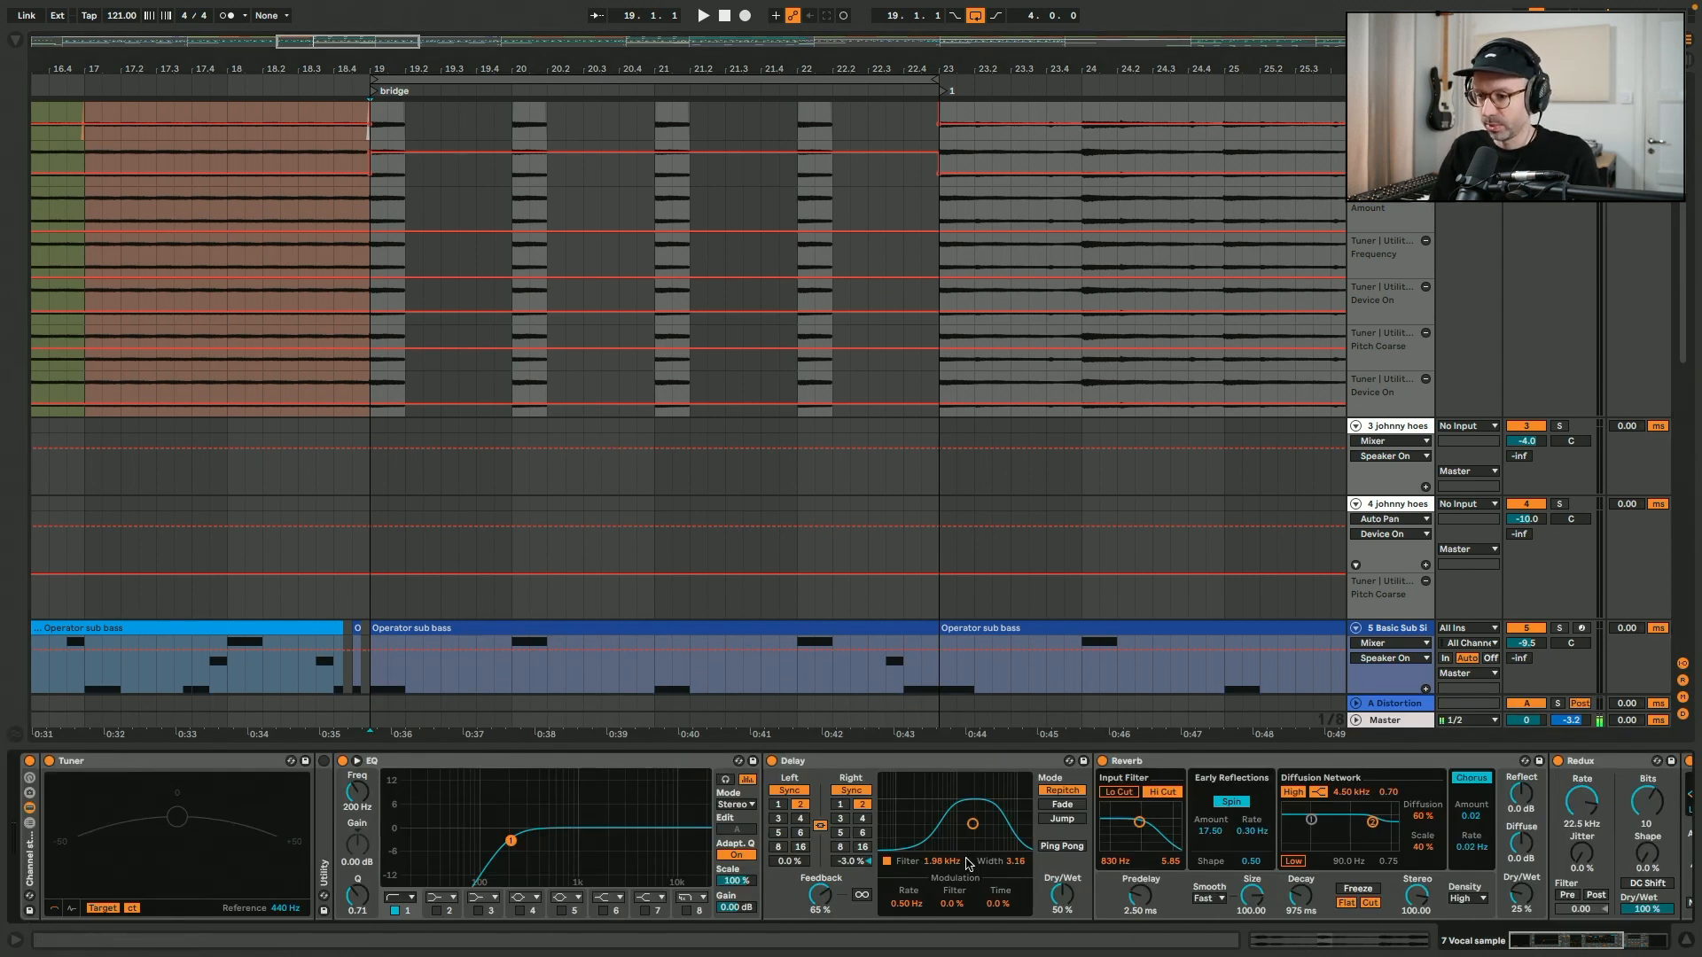
scroll(969, 864, right, 5)
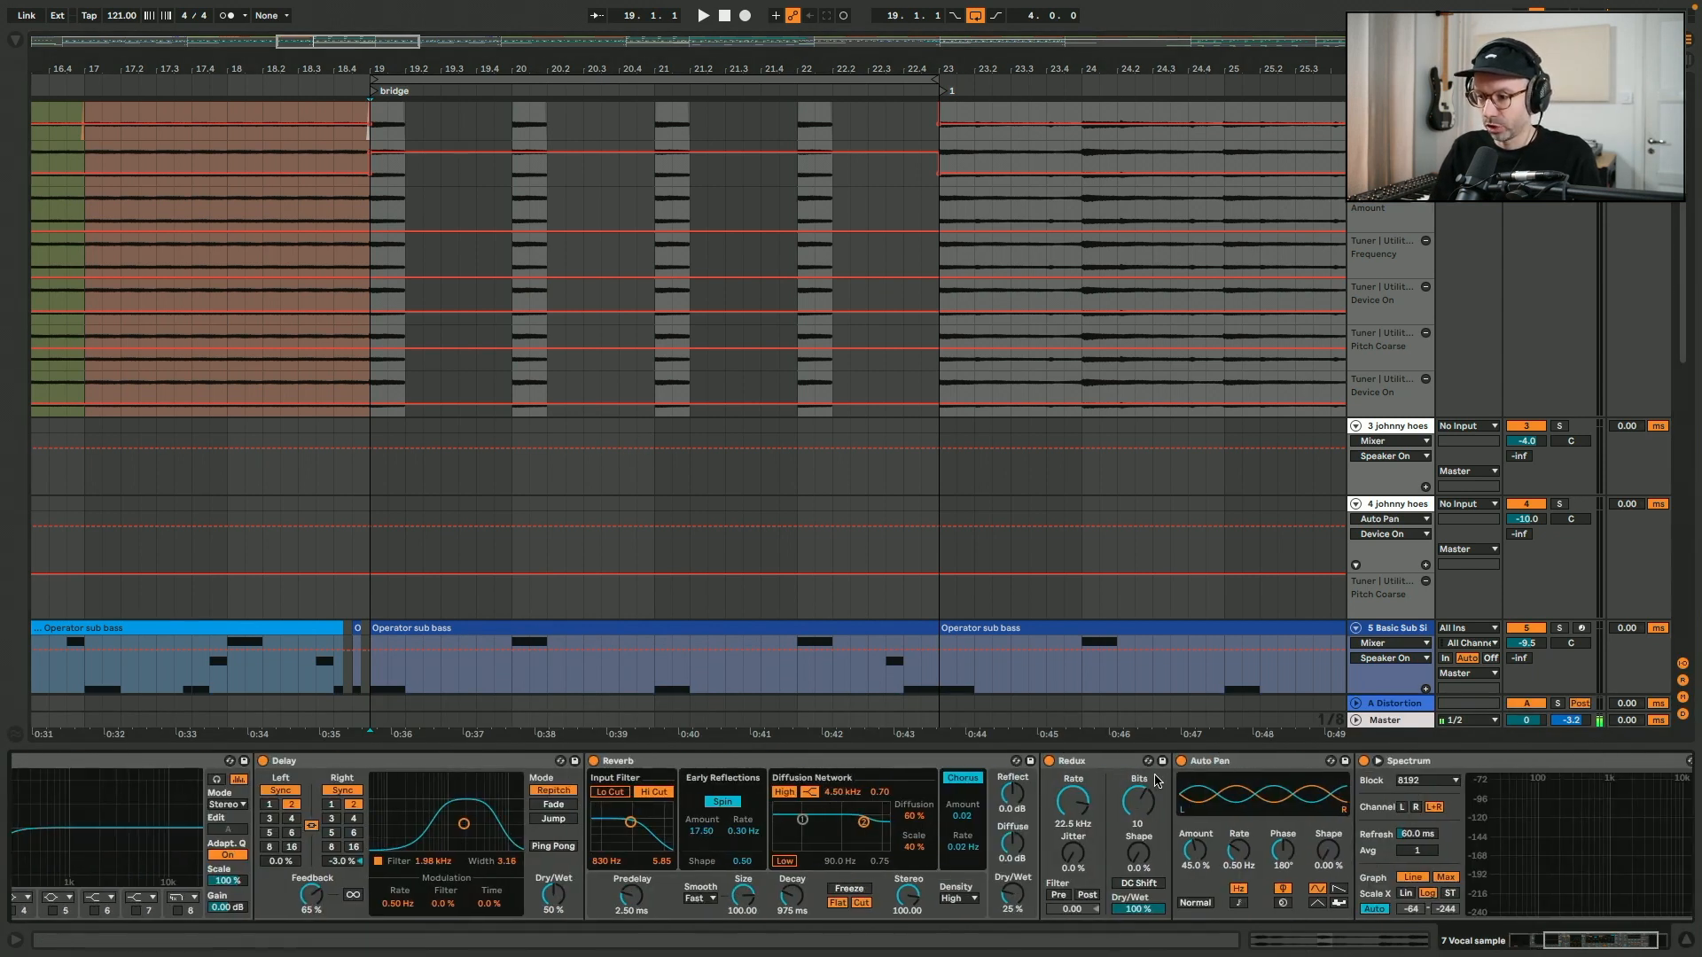
click(1244, 766)
key(alt+super+l)
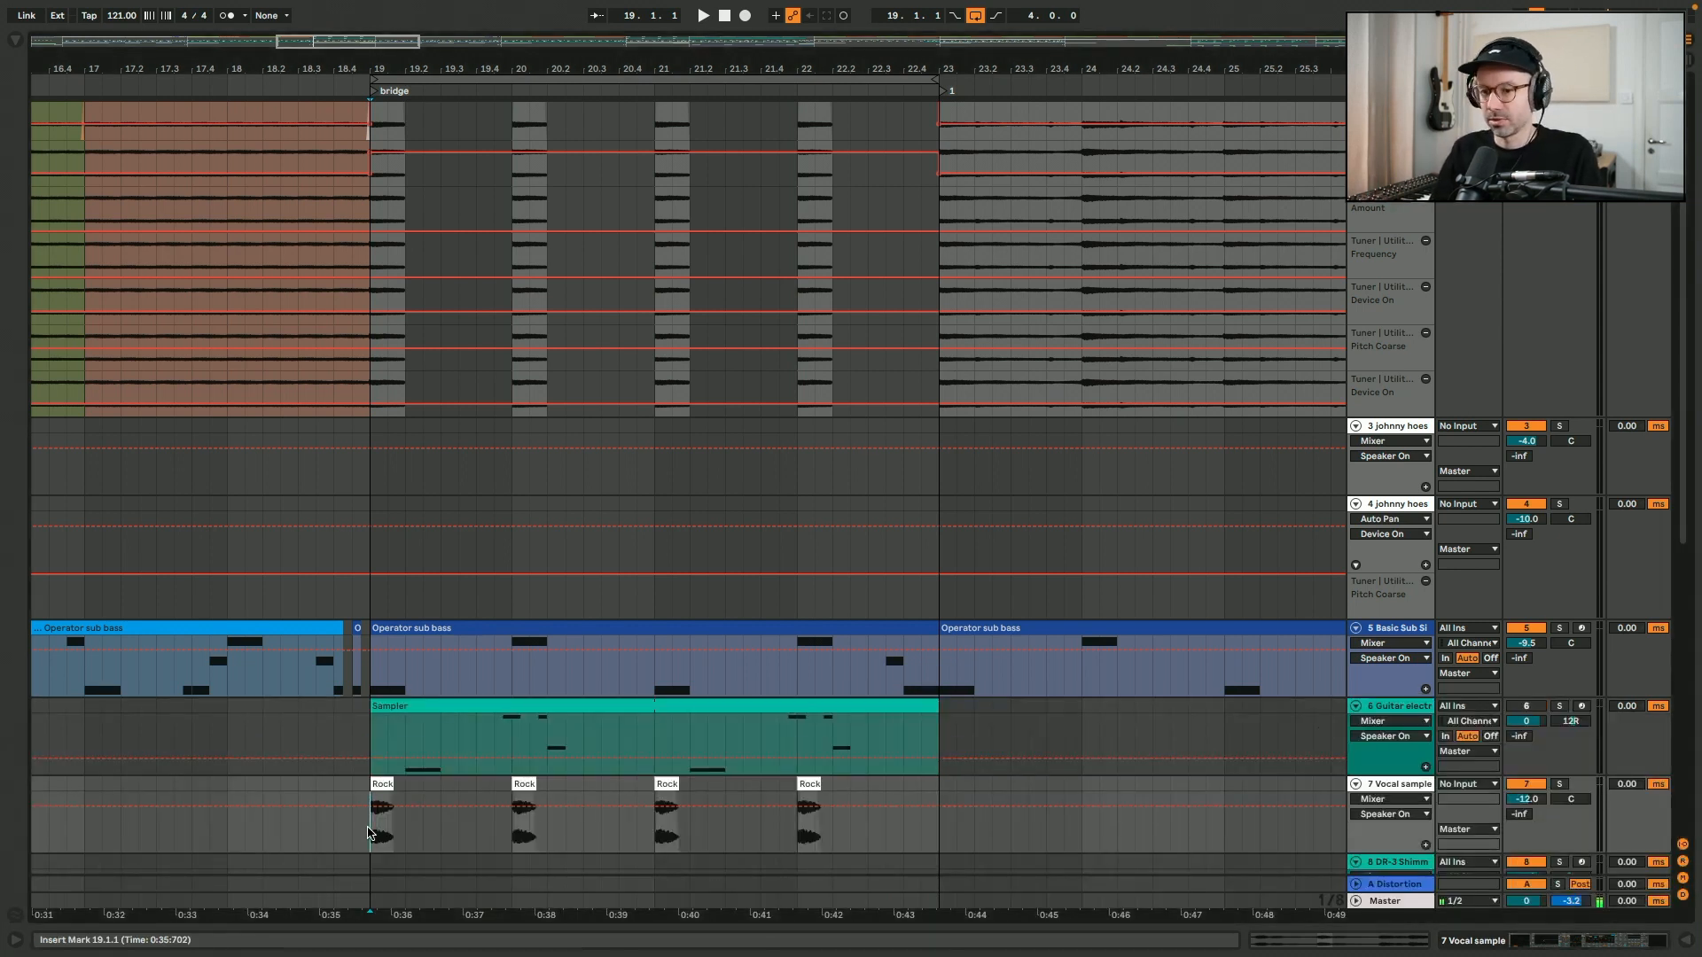
- Play the bridge from bar 19 with the vocal chops and display the Vocal sample track's Delay and Reverb
key(space)
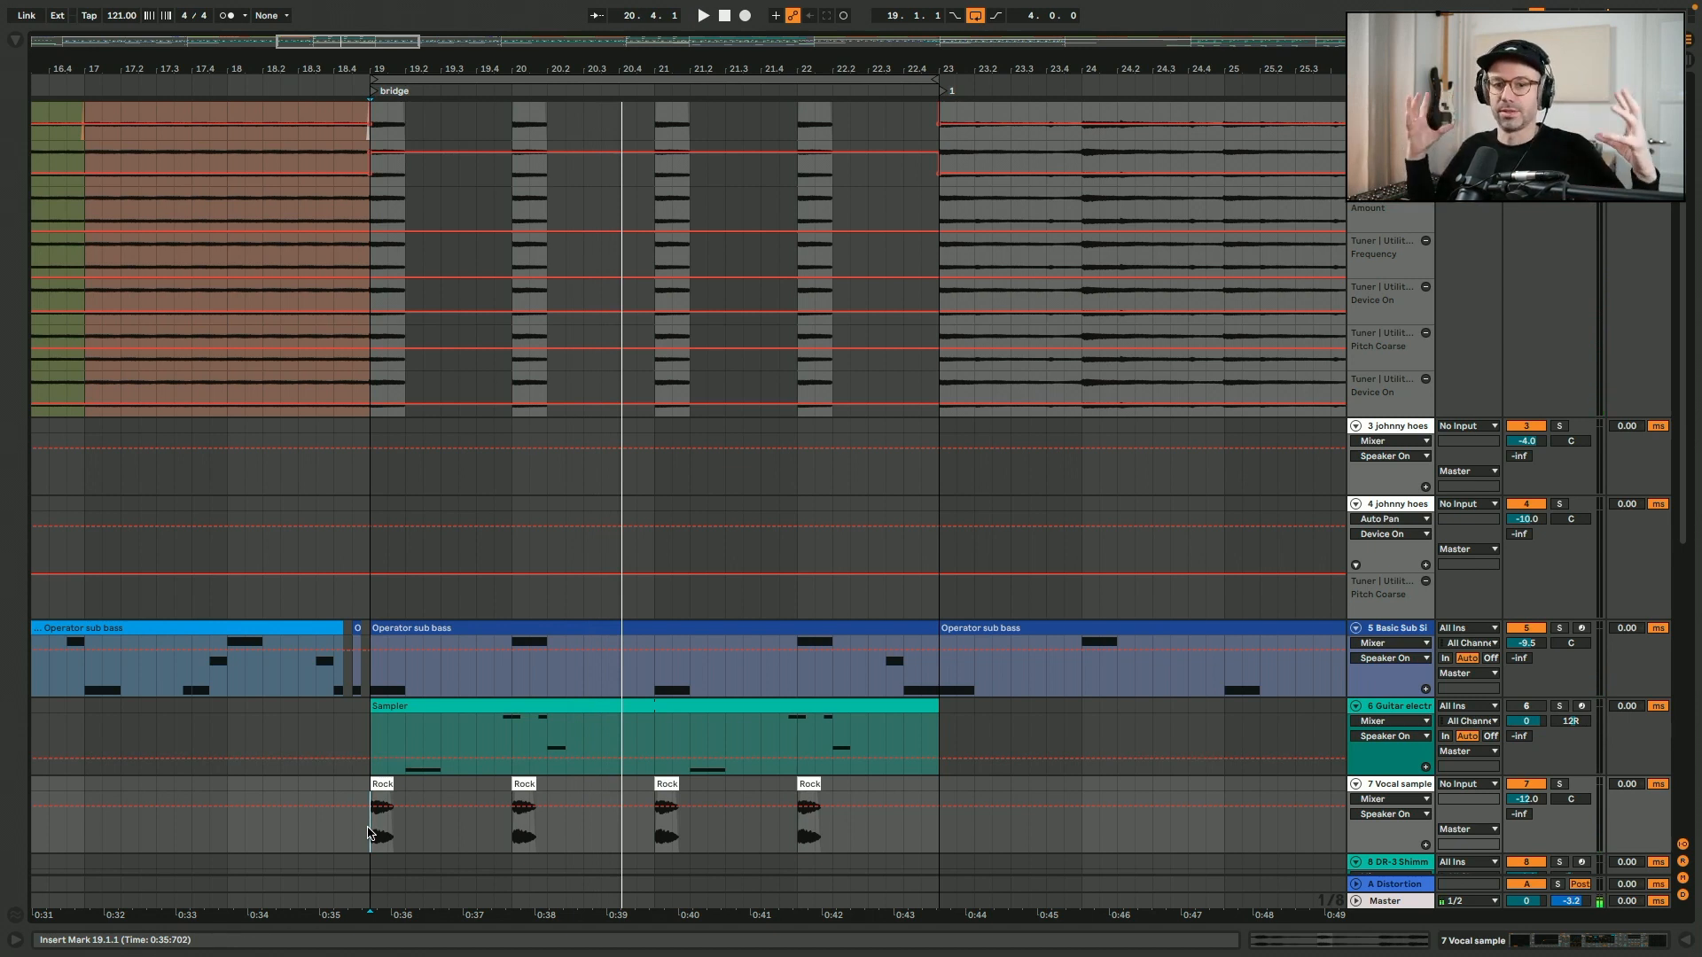
key(space)
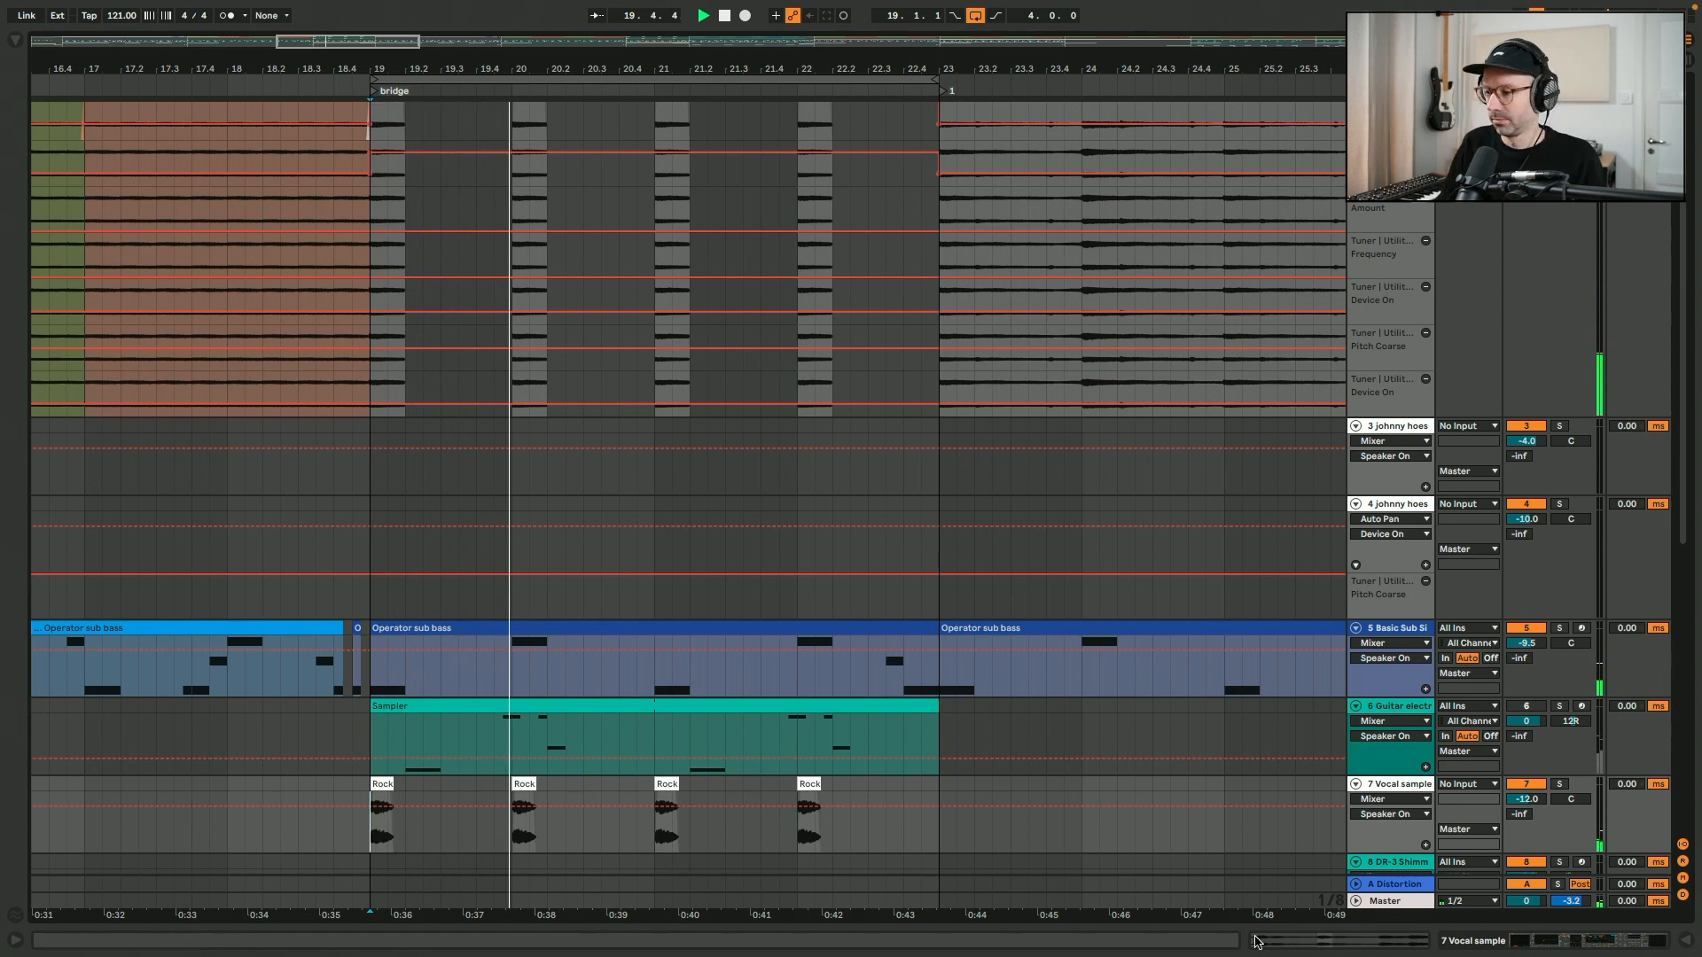
click(1572, 943)
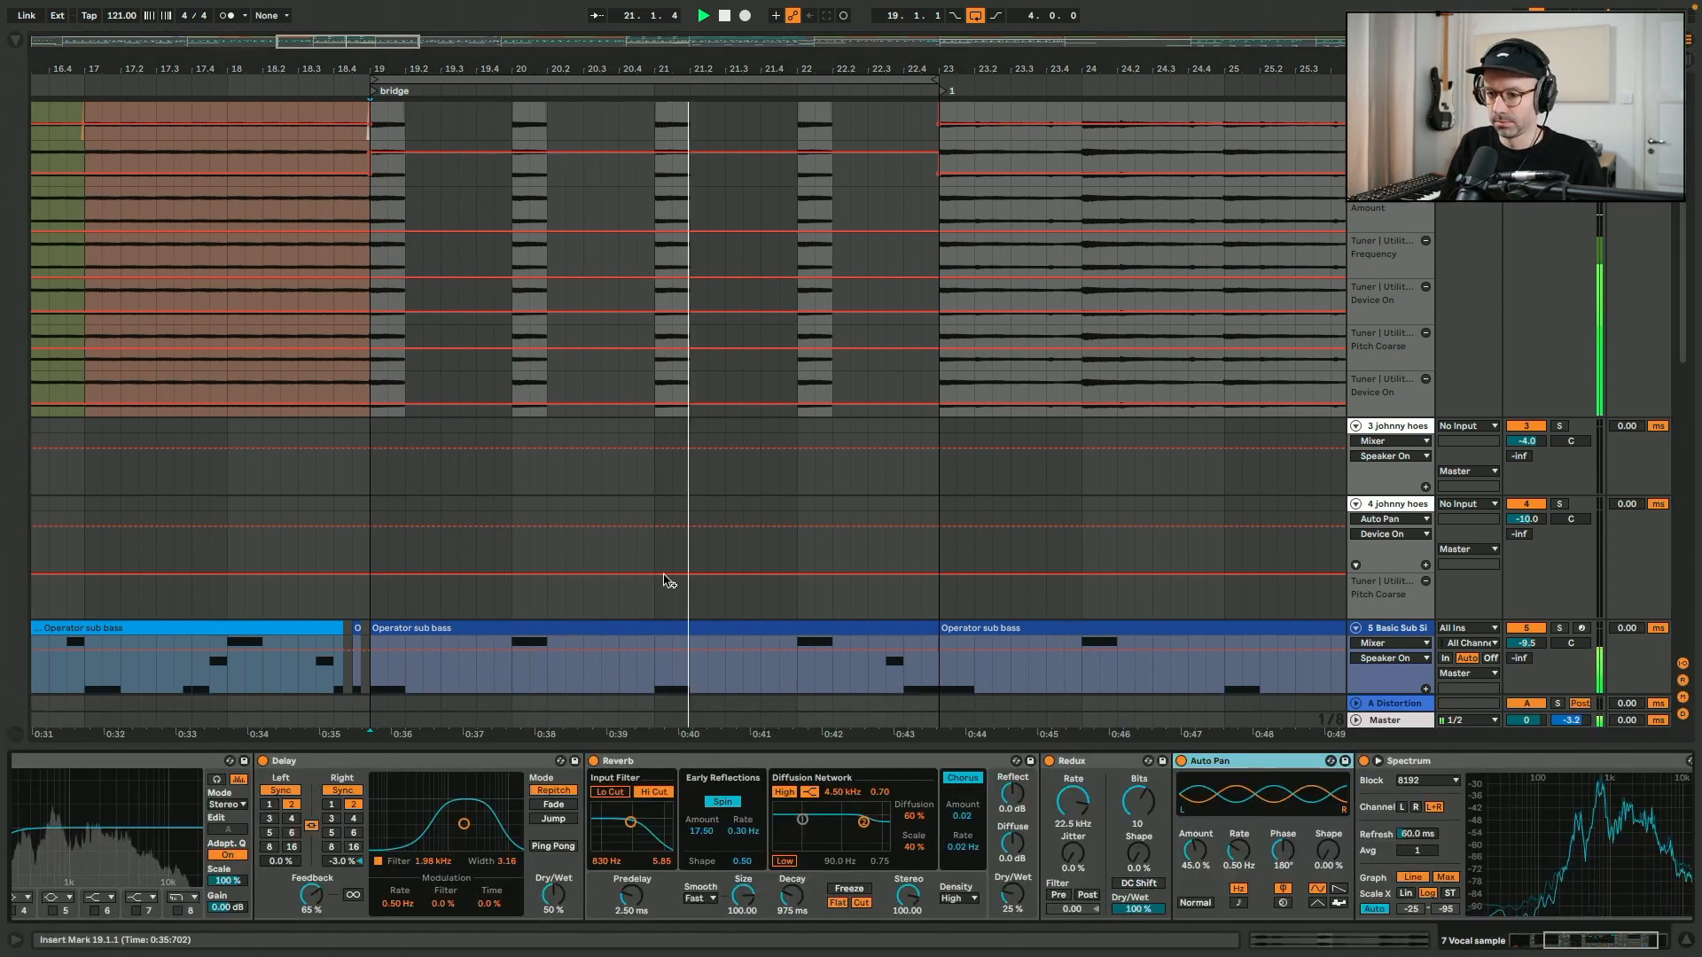
key(space)
scroll(649, 513, down, 5)
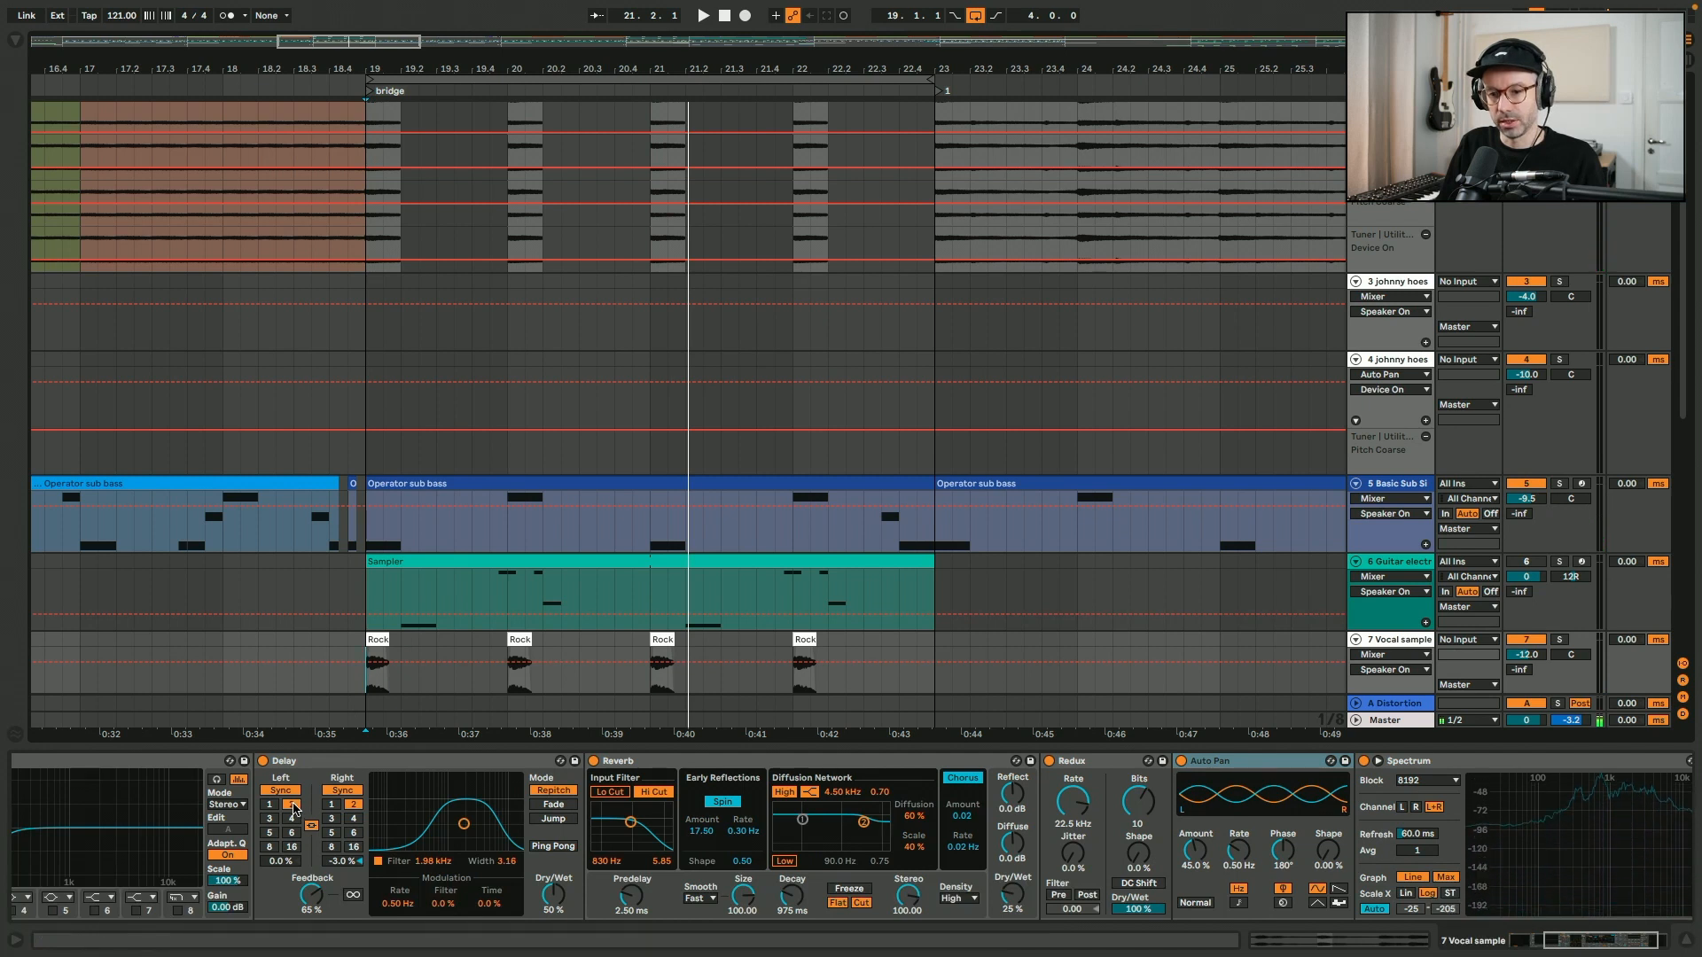
scroll(417, 688, down, 3)
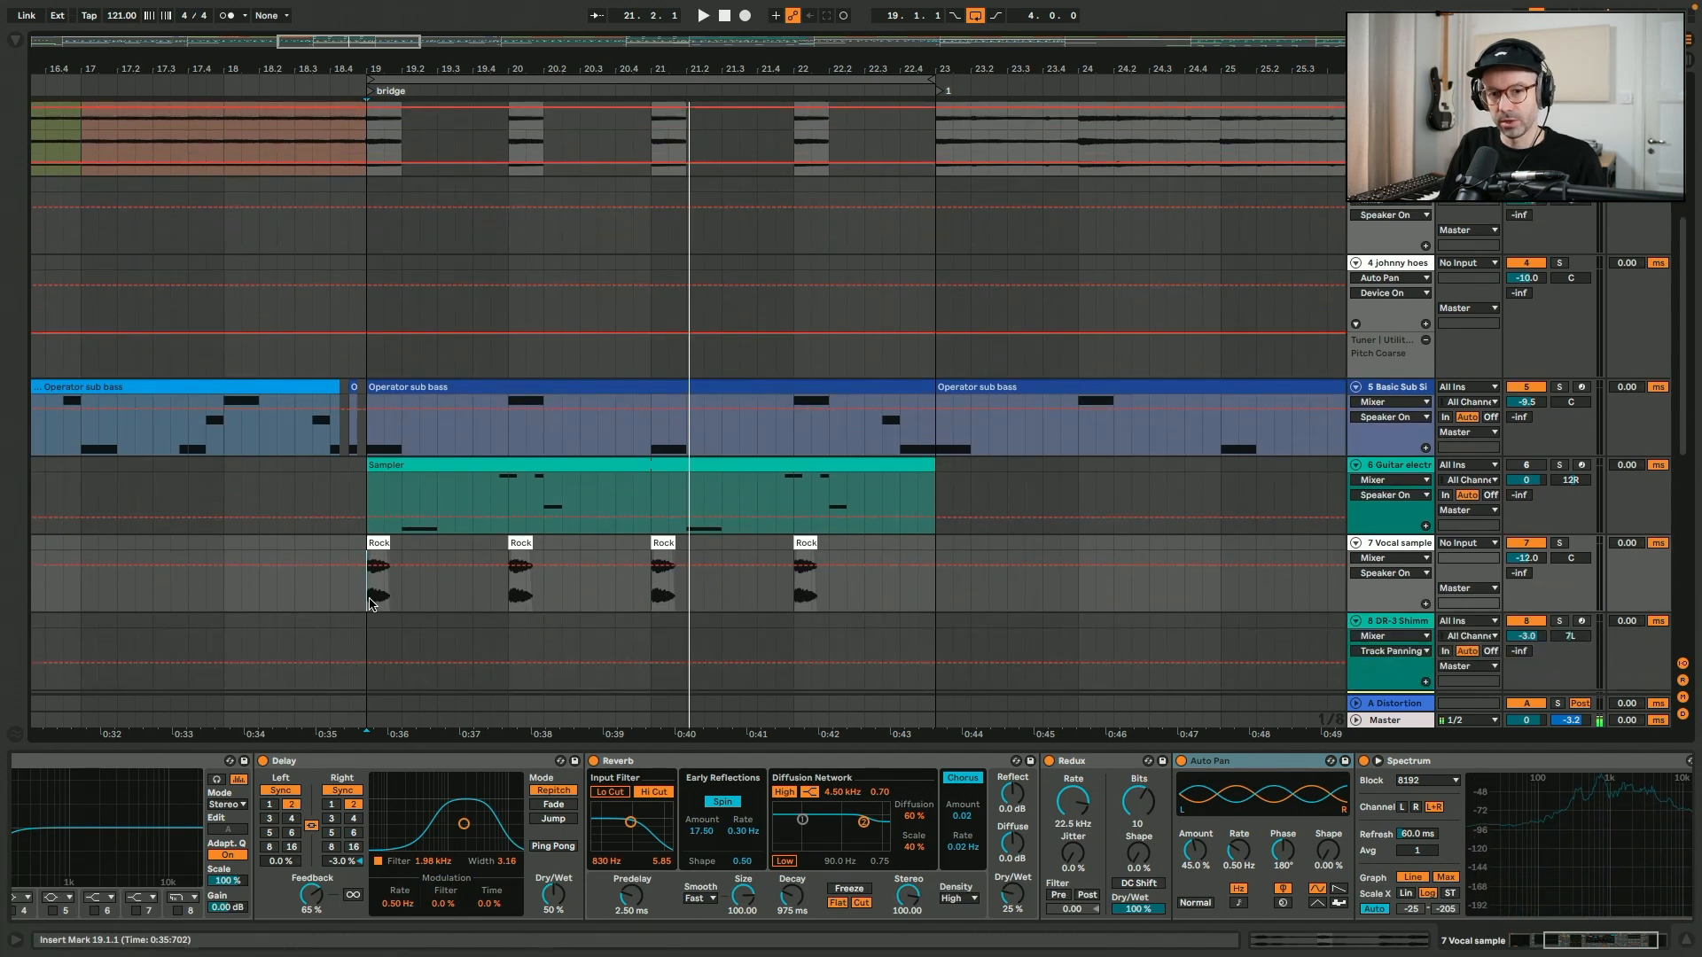
- Replay the bridge from bar 19 with the device chain hidden, looking over the tracks down to DRUMS and FX
key(space)
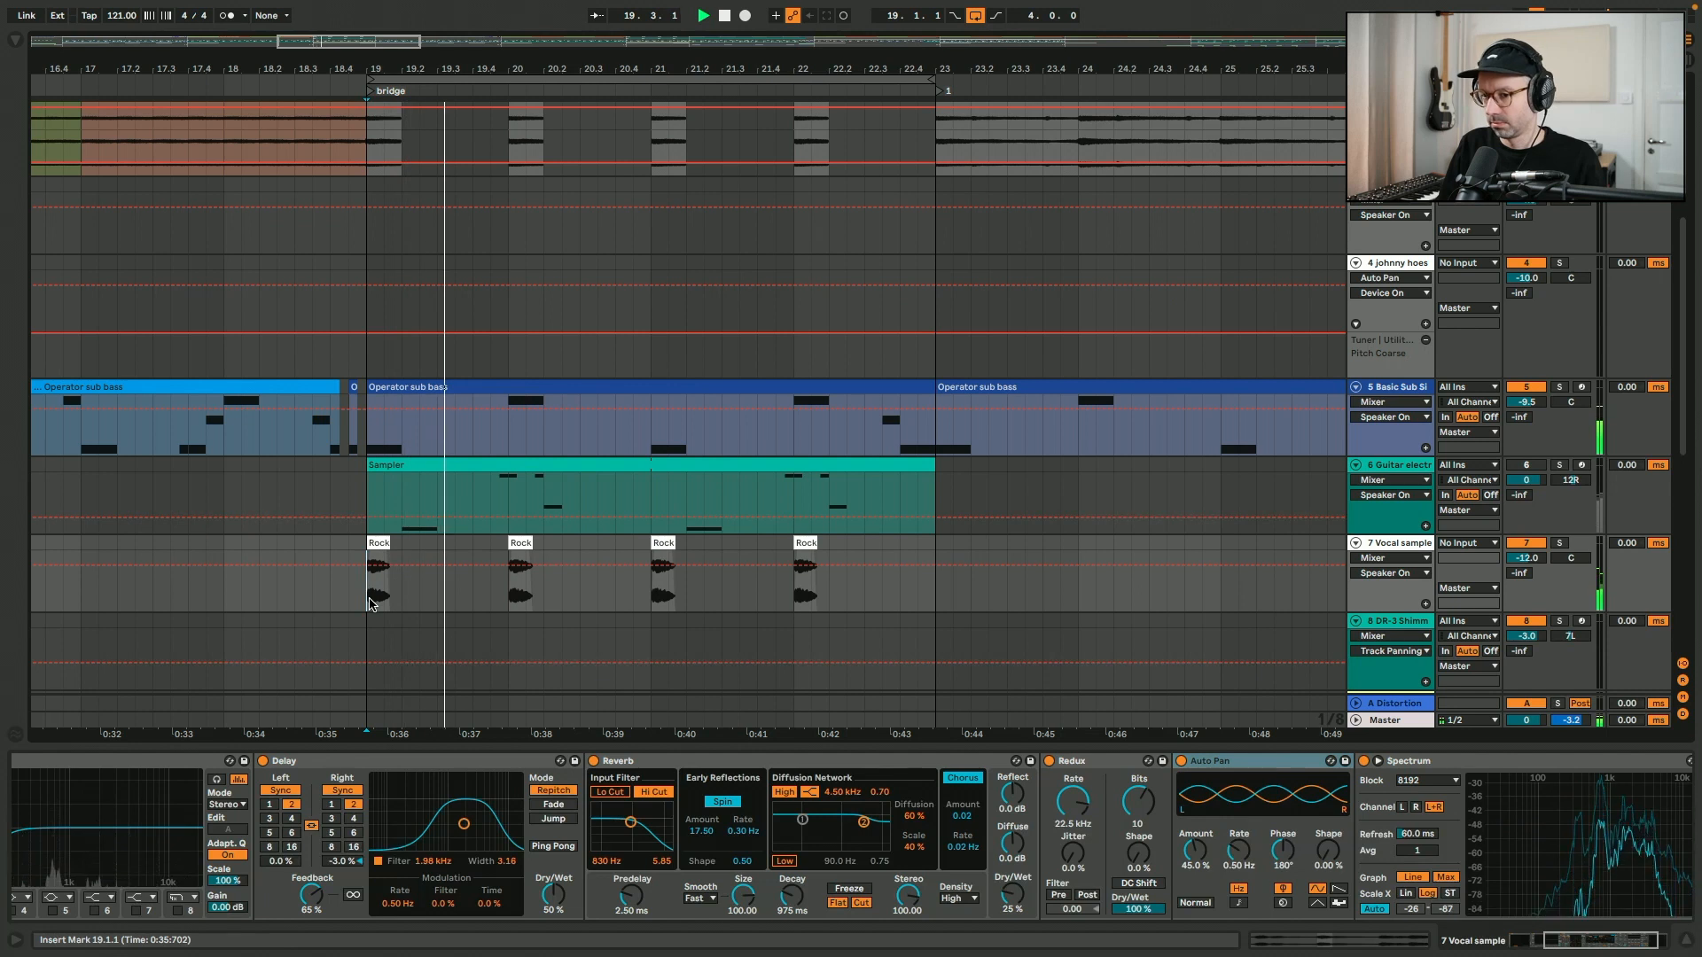
key(ctrl+alt+l)
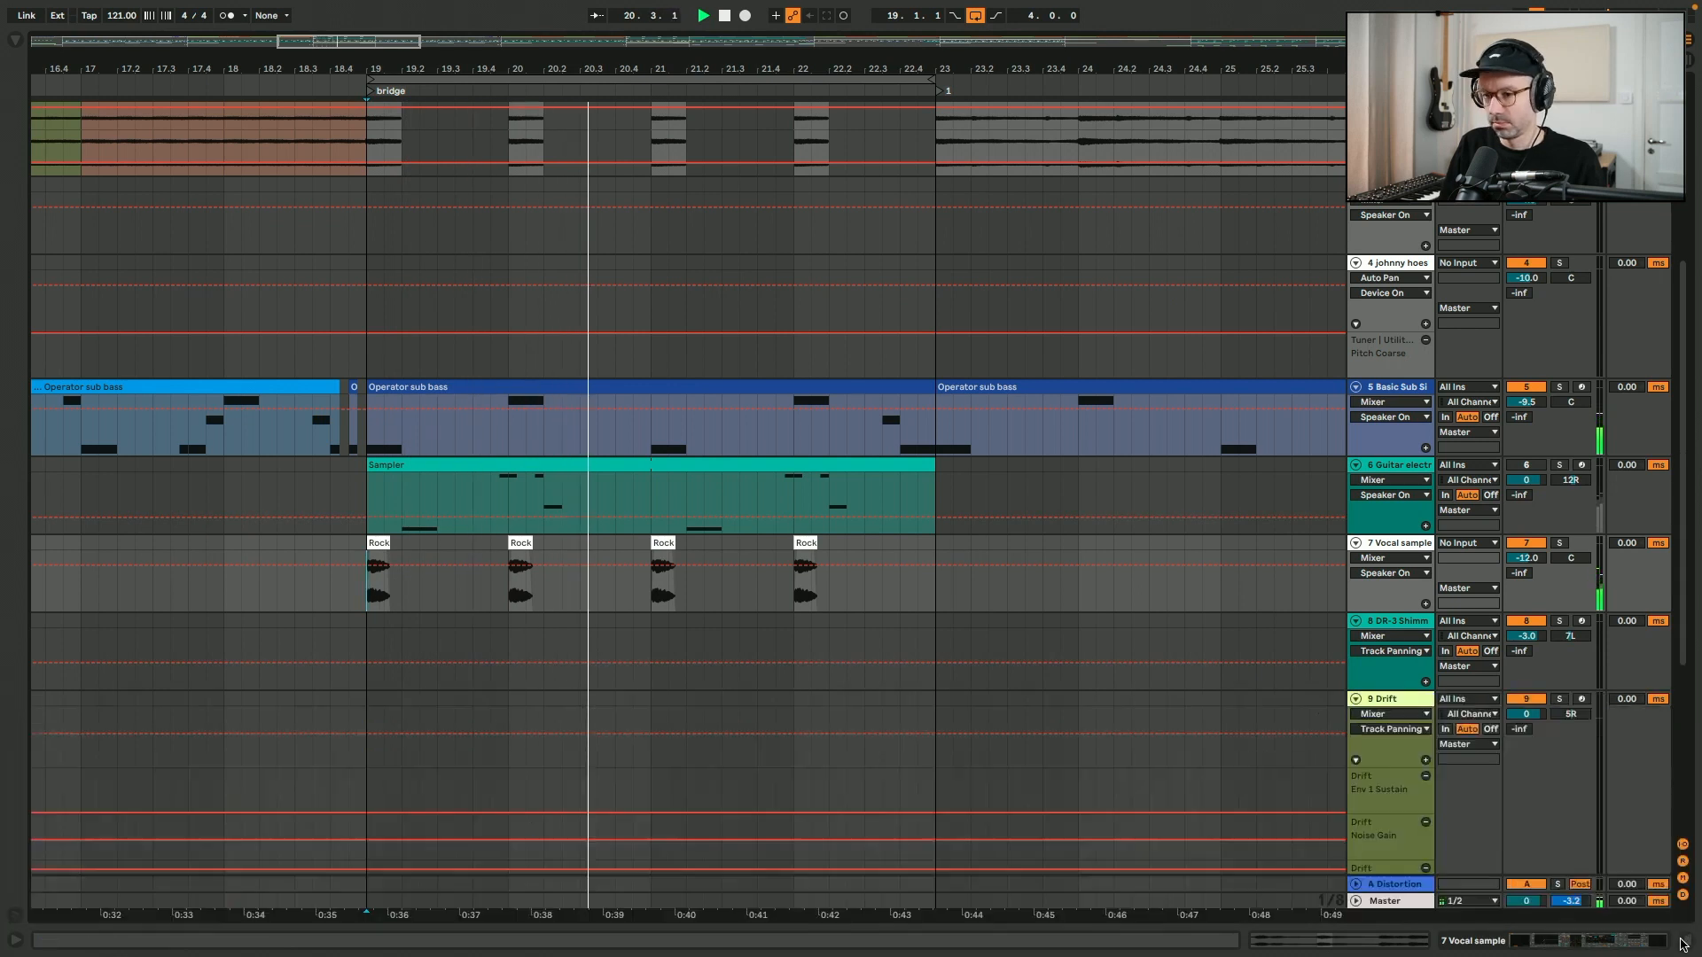
scroll(921, 645, up, 7)
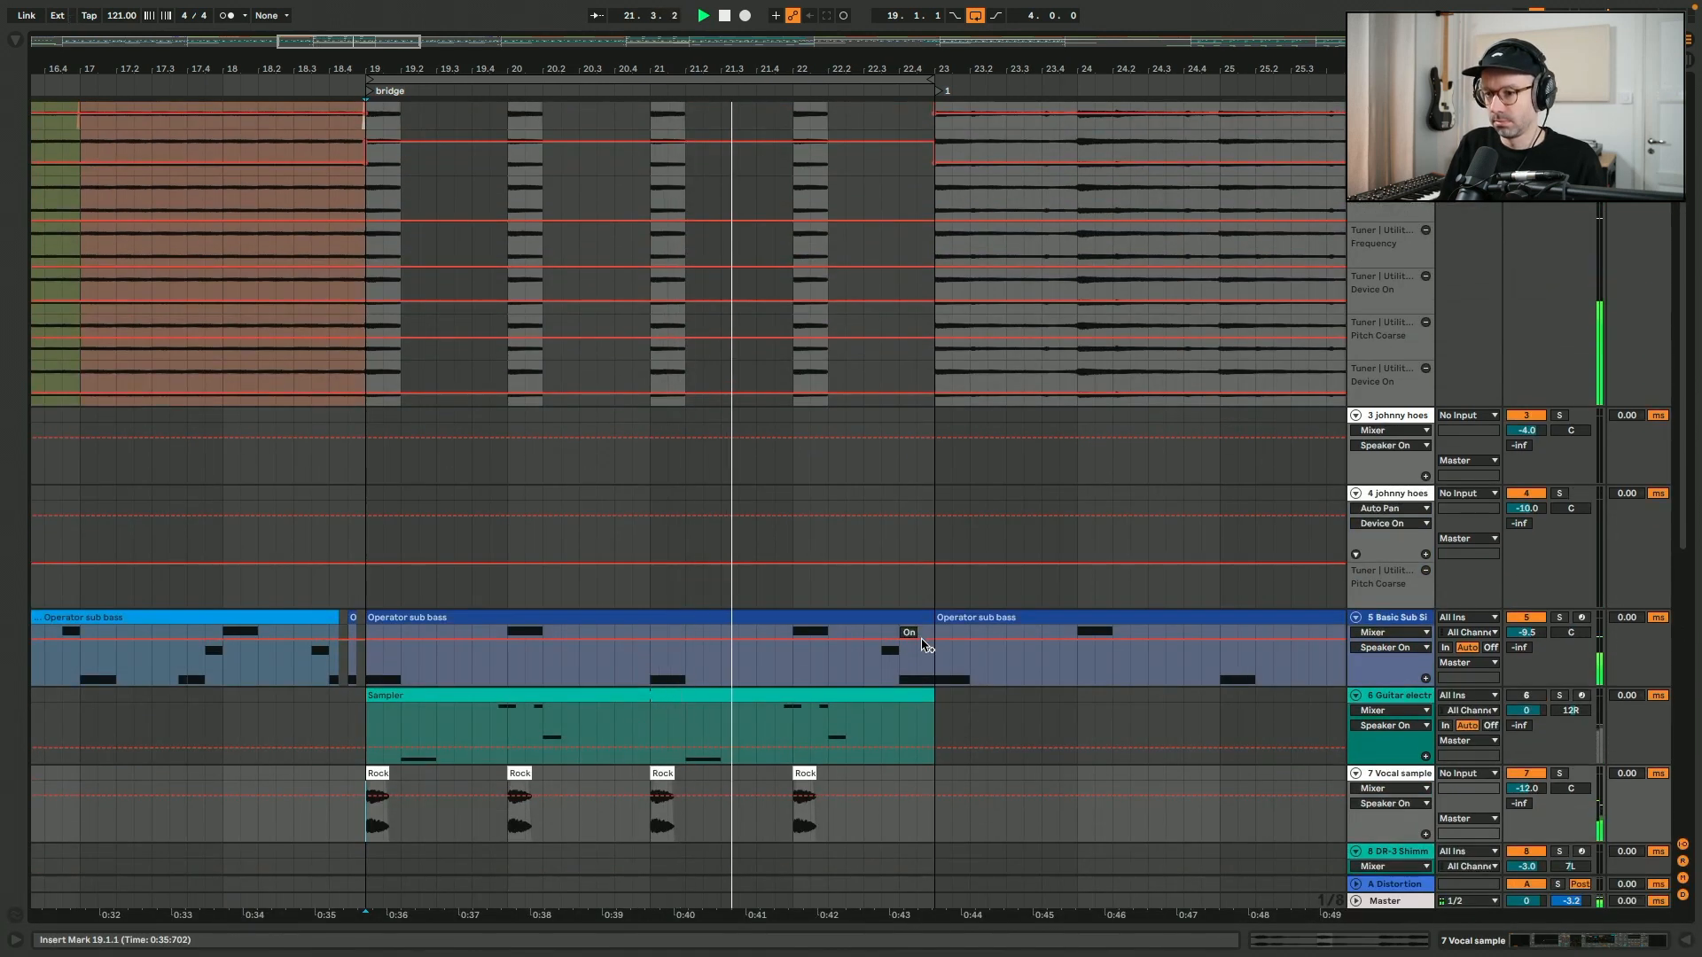
scroll(921, 645, down, 15)
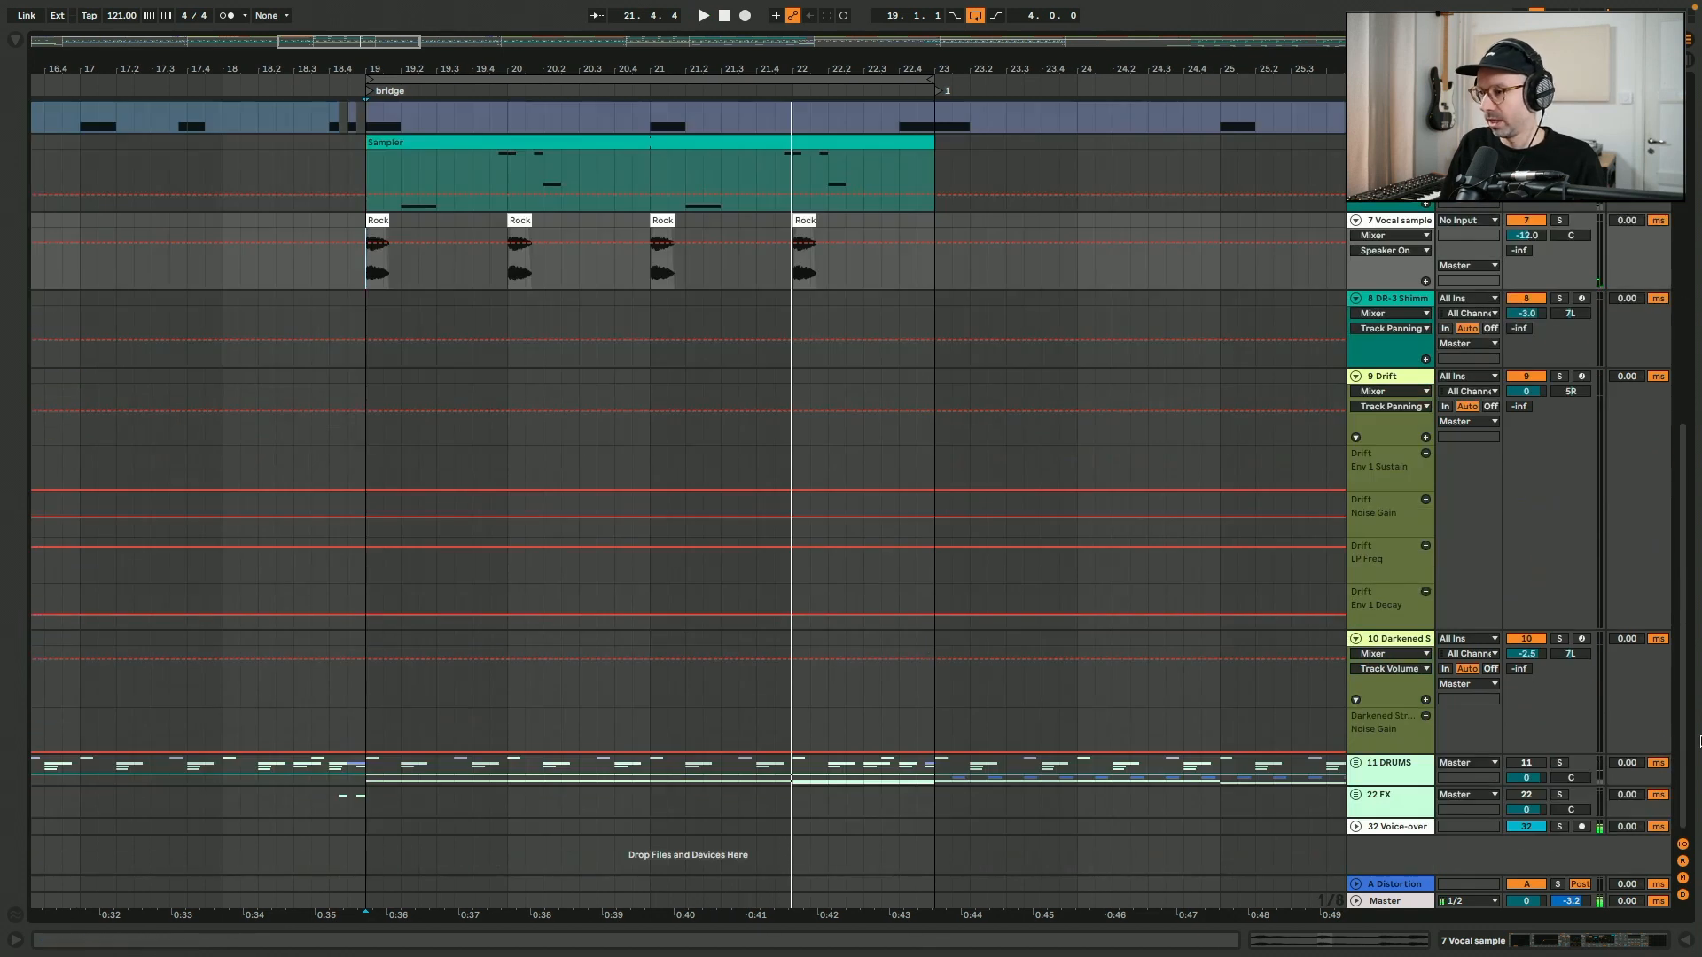
click(357, 447)
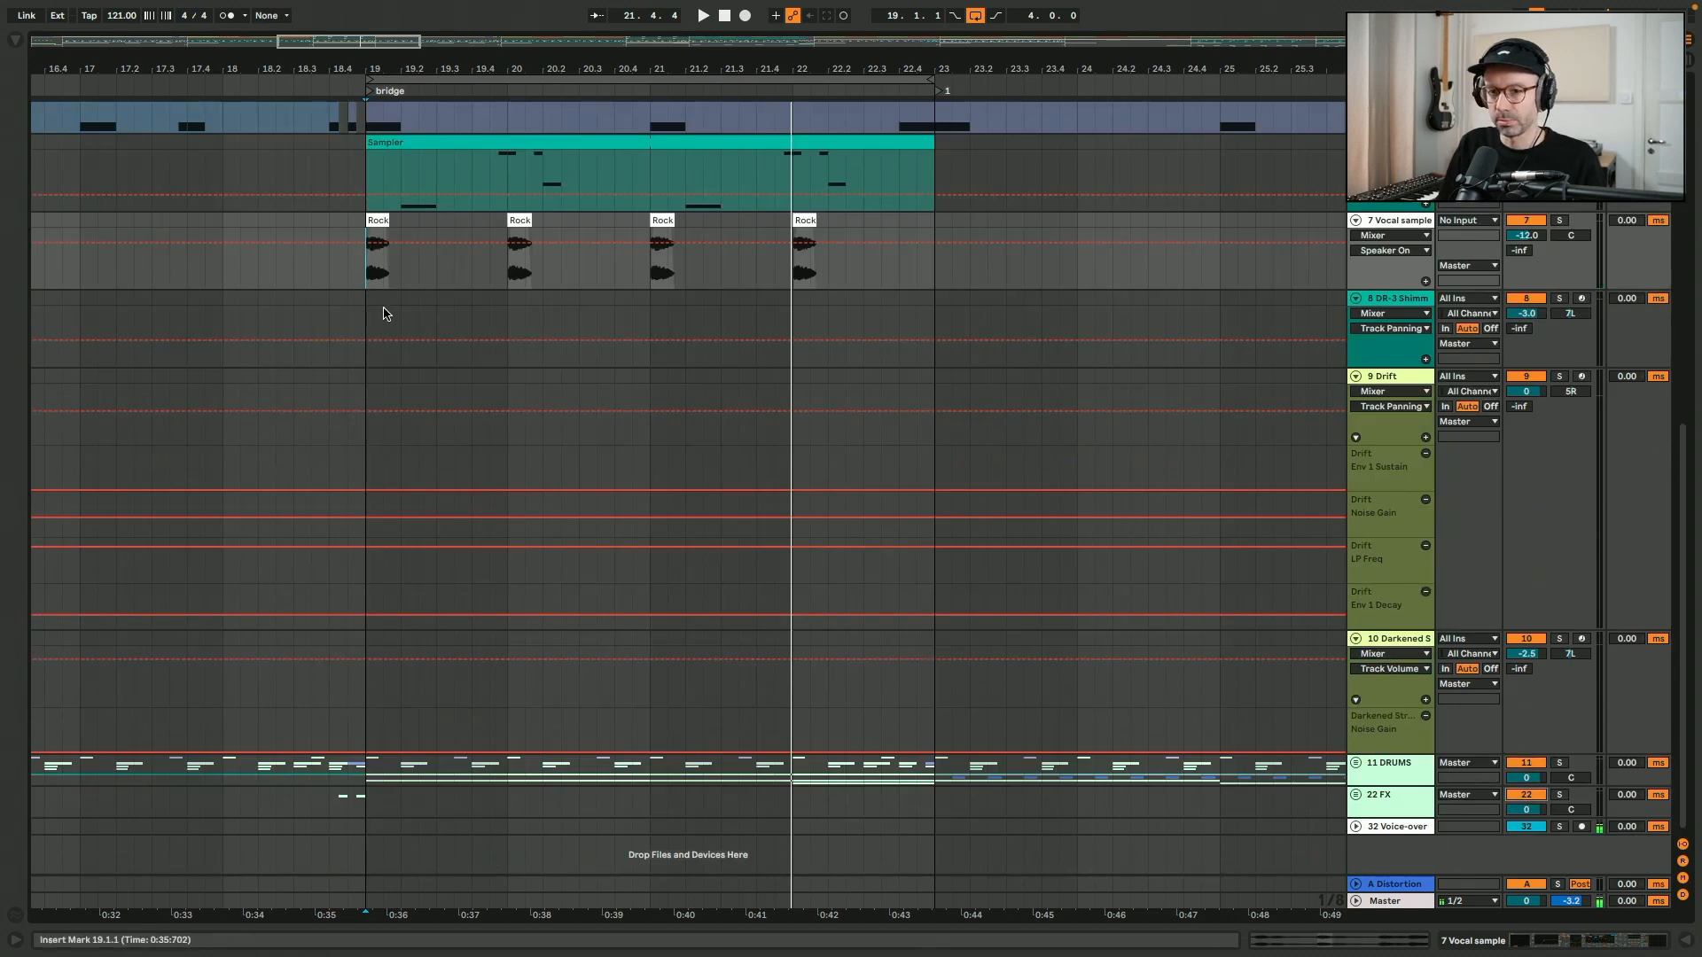
key(space)
- Reactivate the electric guitar track, select its Sampler clip in the bridge and display the track's device chain
scroll(372, 312, up, 14)
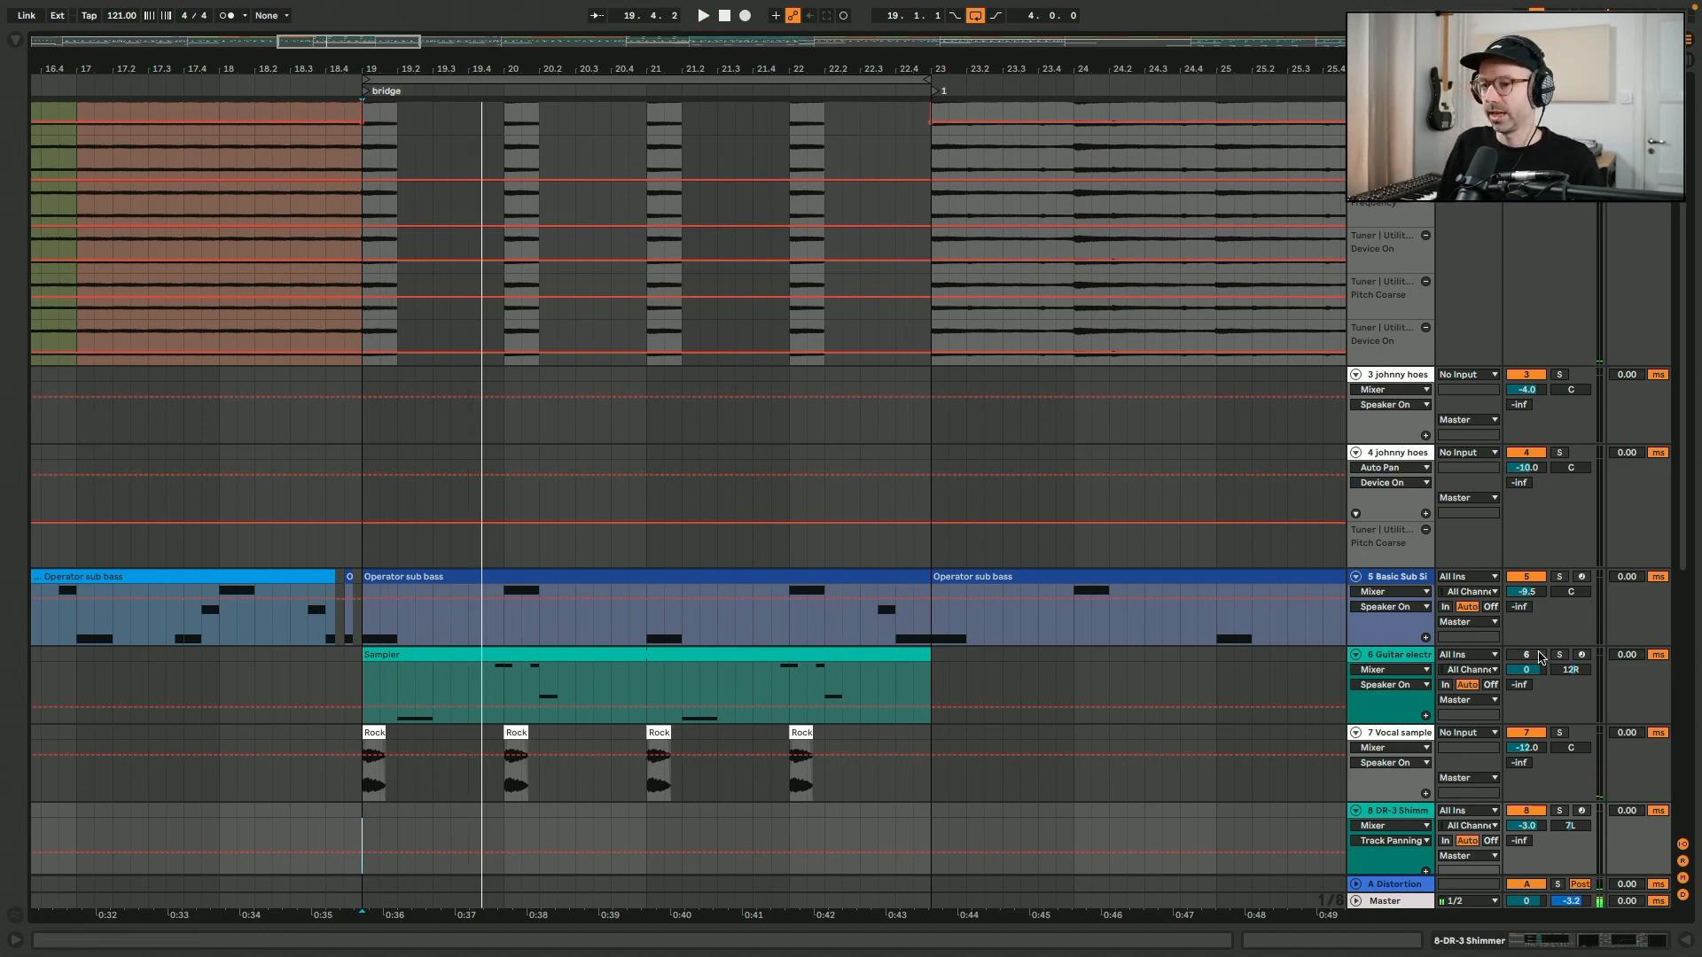
click(1419, 660)
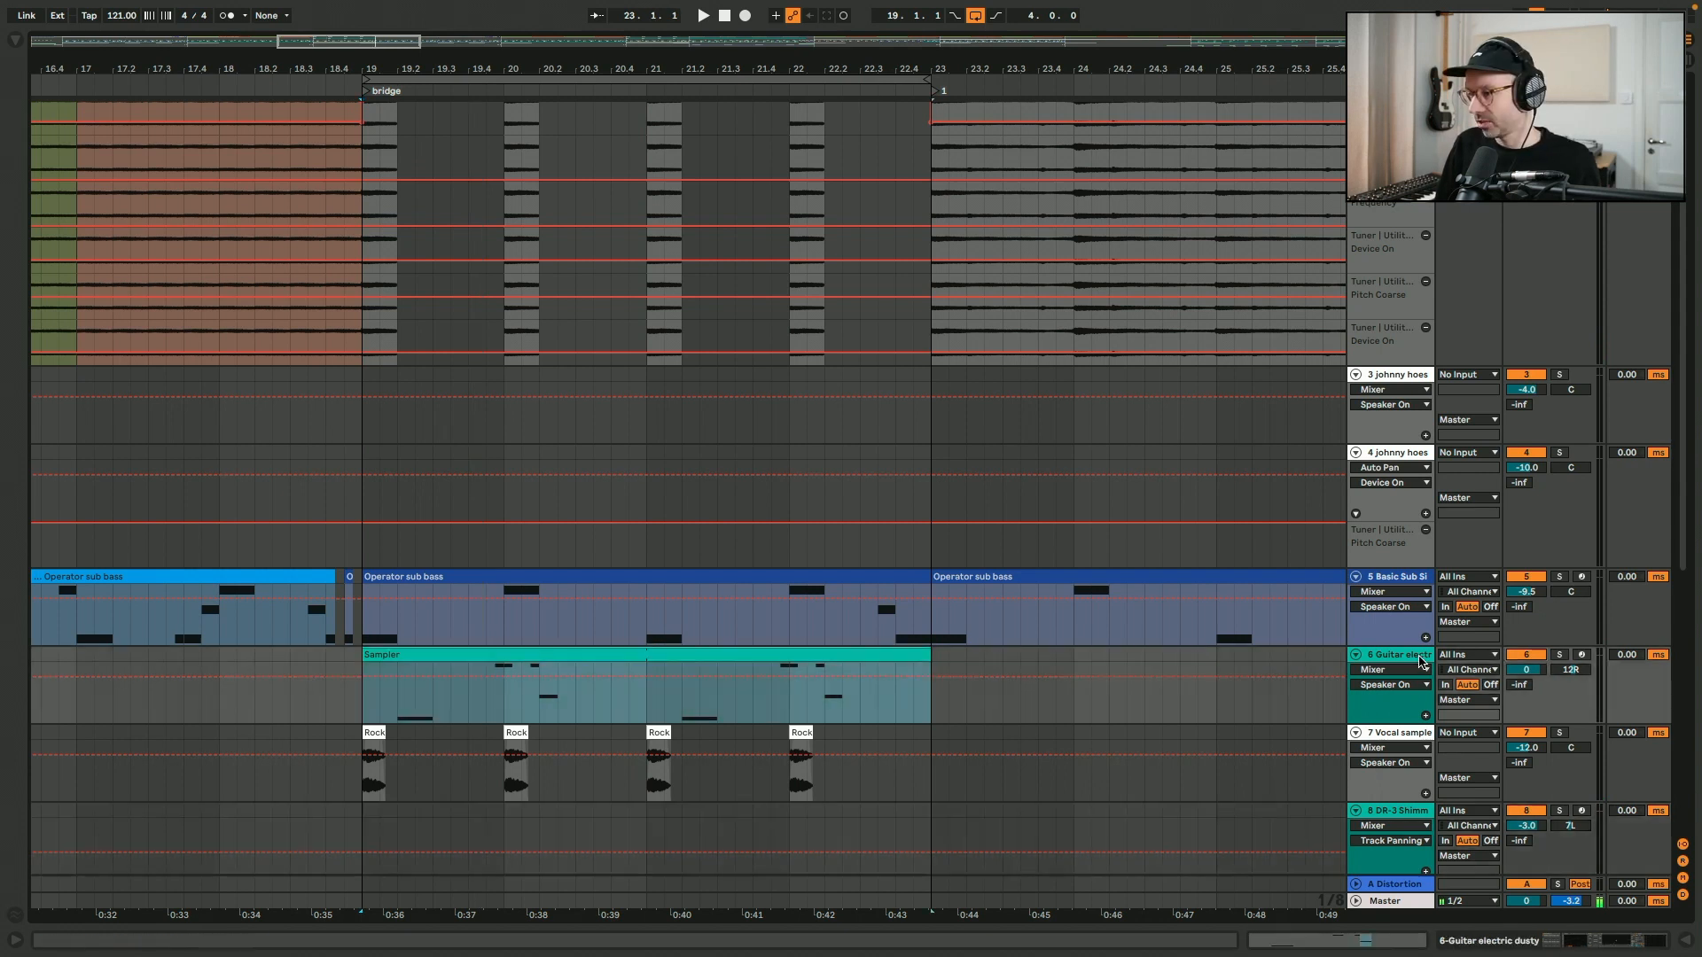
click(1564, 946)
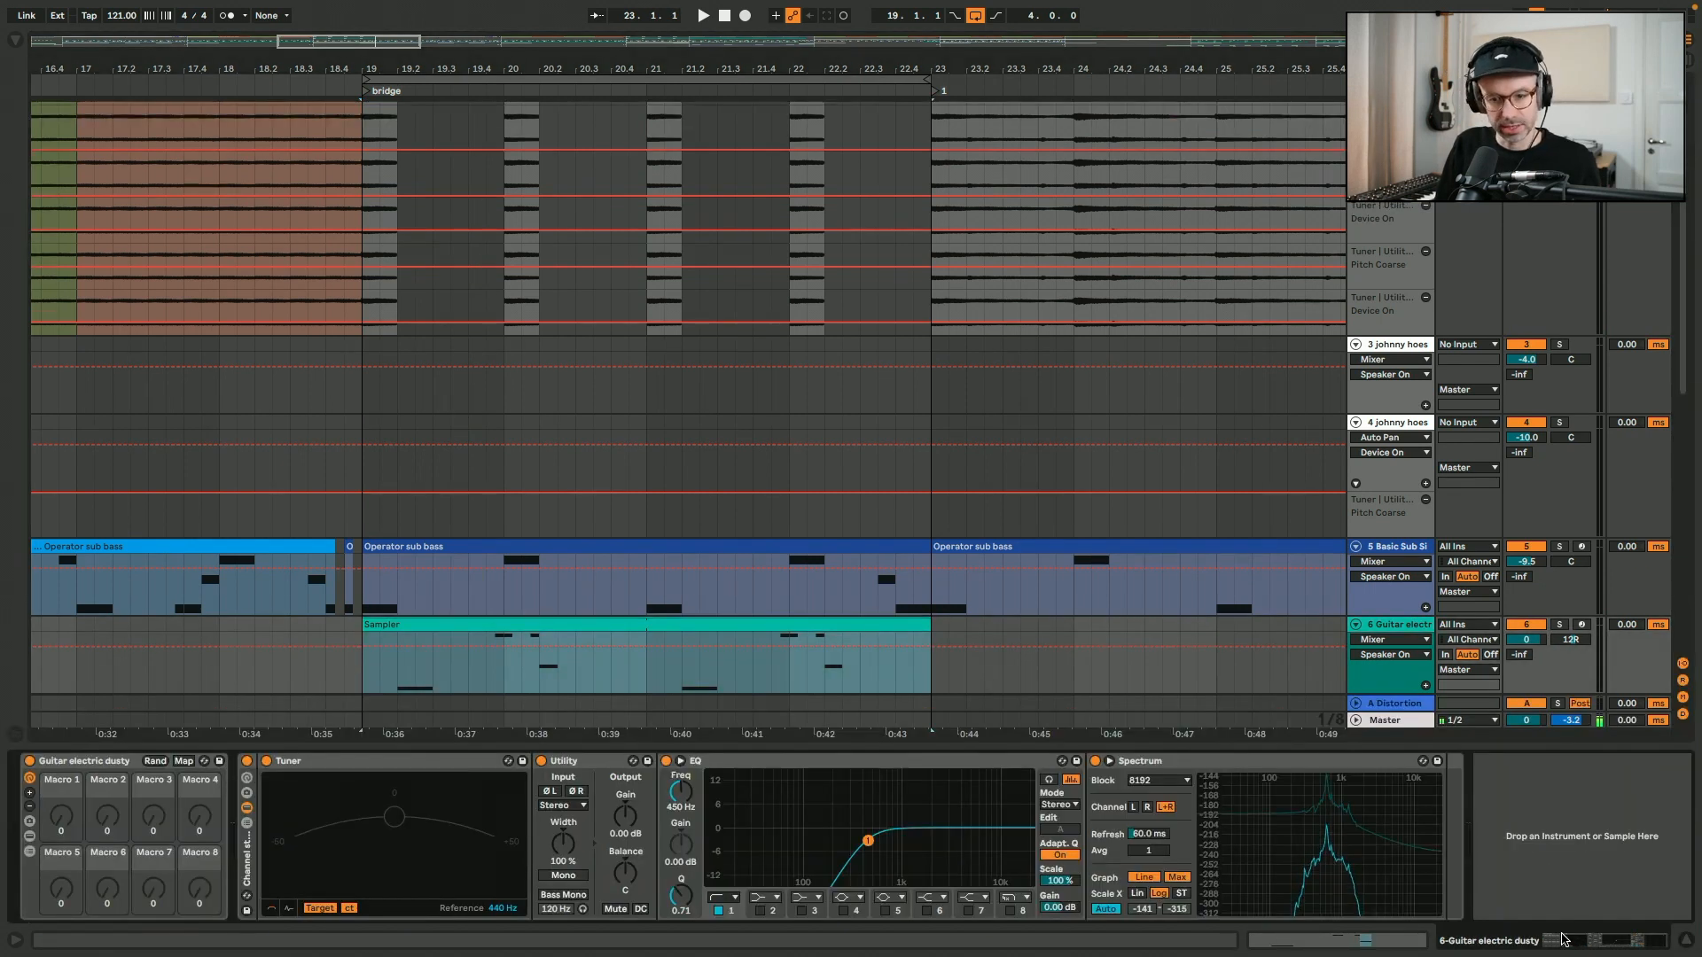
scroll(1007, 625, down, 5)
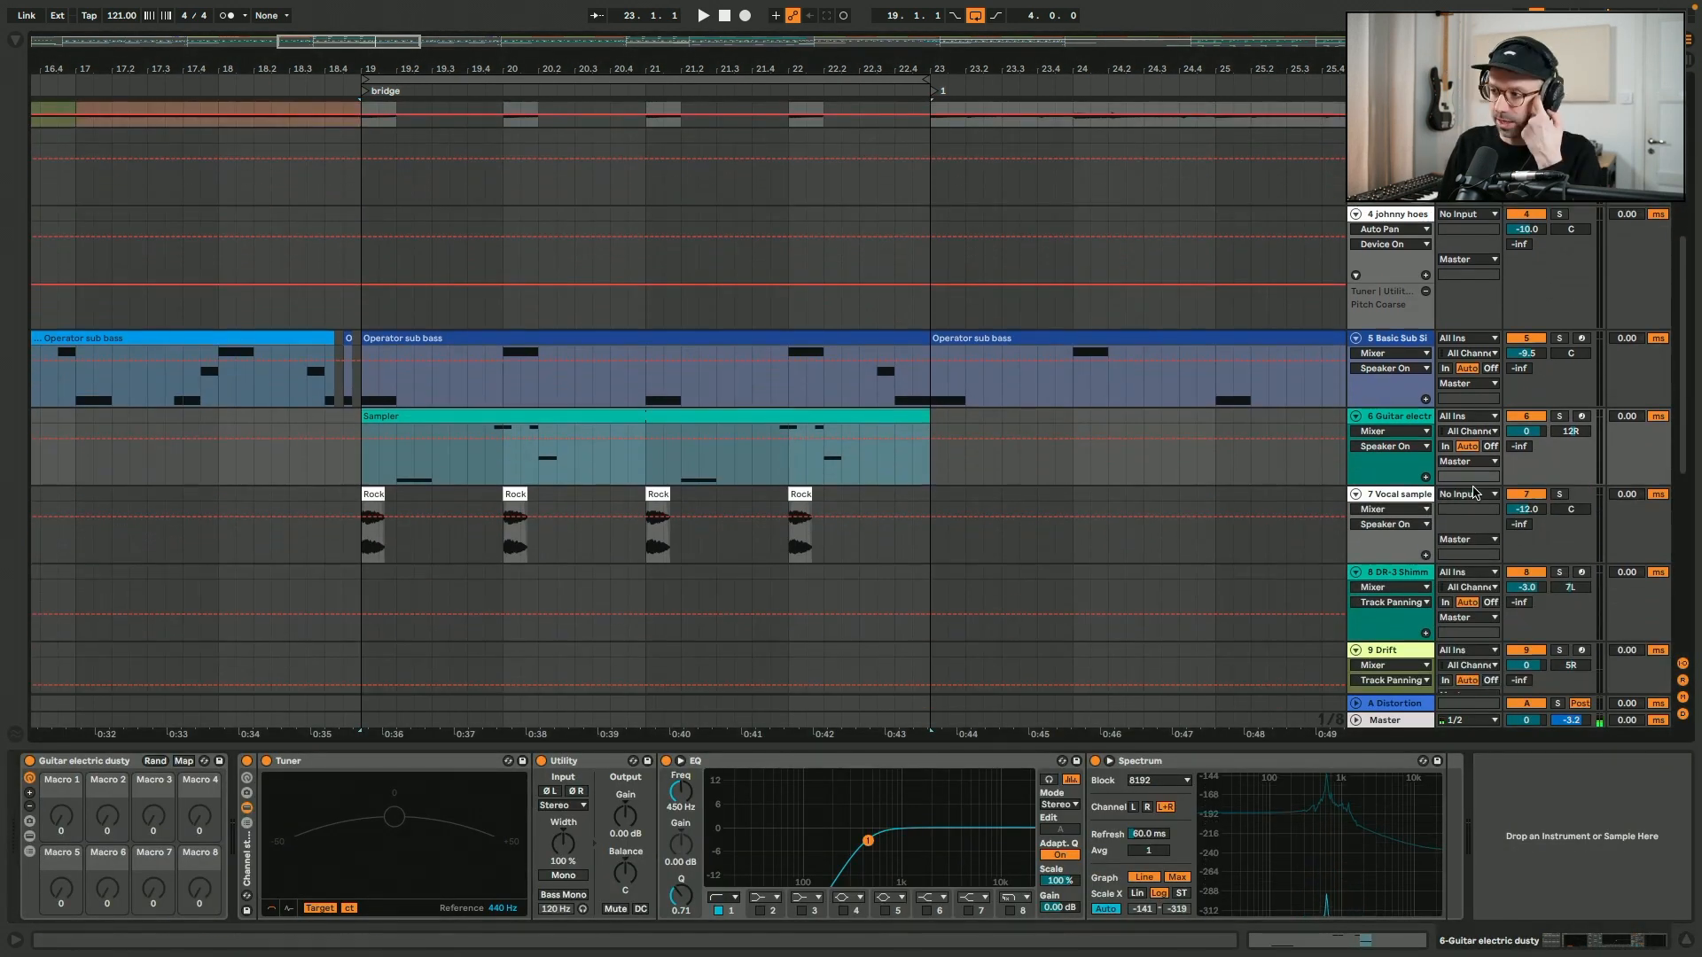
- Solo the electric guitar track, play its part in the bridge and unsolo it
click(1561, 416)
key(space)
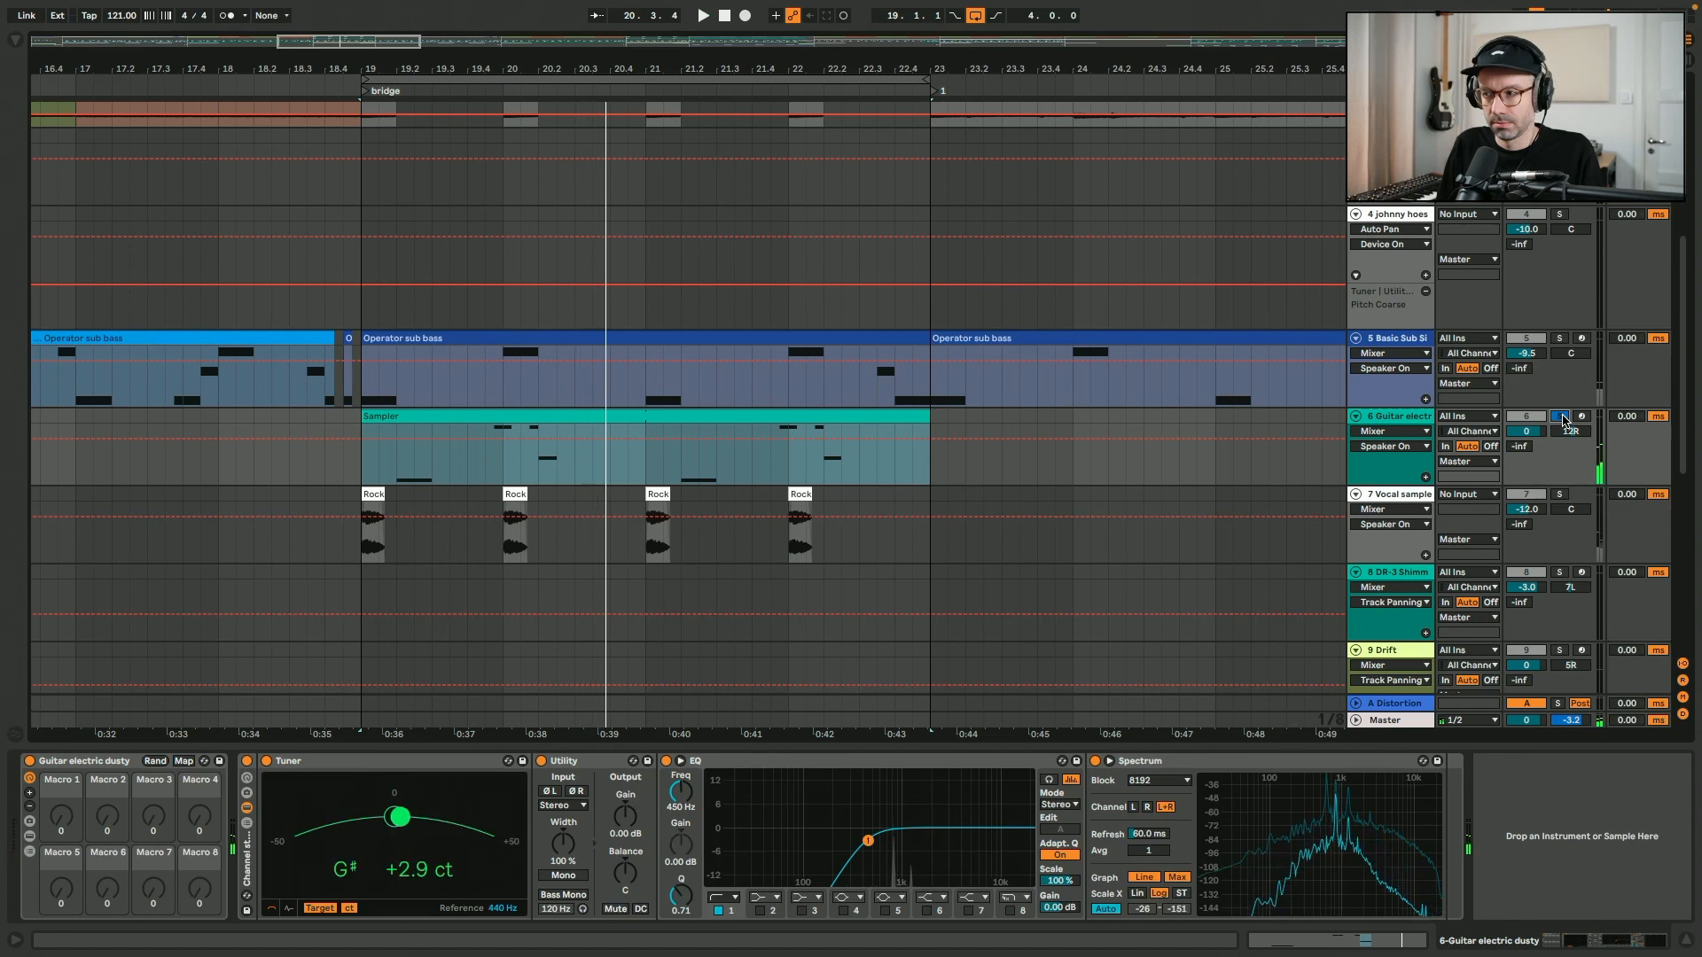
click(1563, 418)
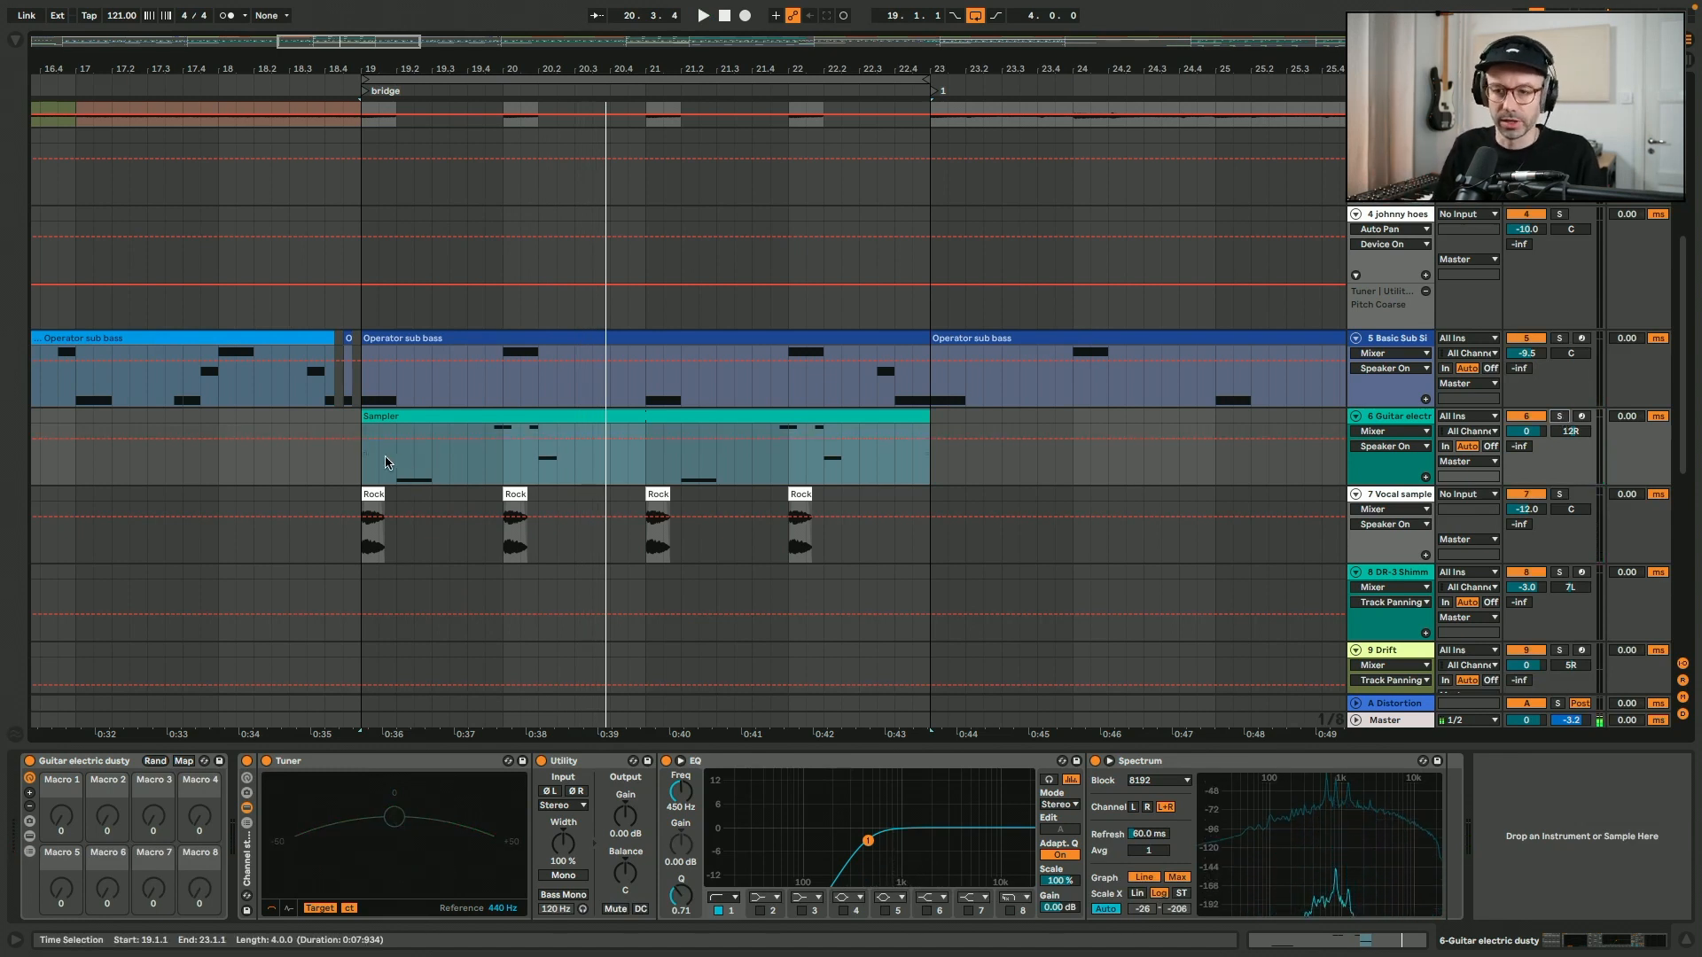
- Play the bridge from bar 19 with guitar, bass and vocal chops together and hide the device chain
click(354, 479)
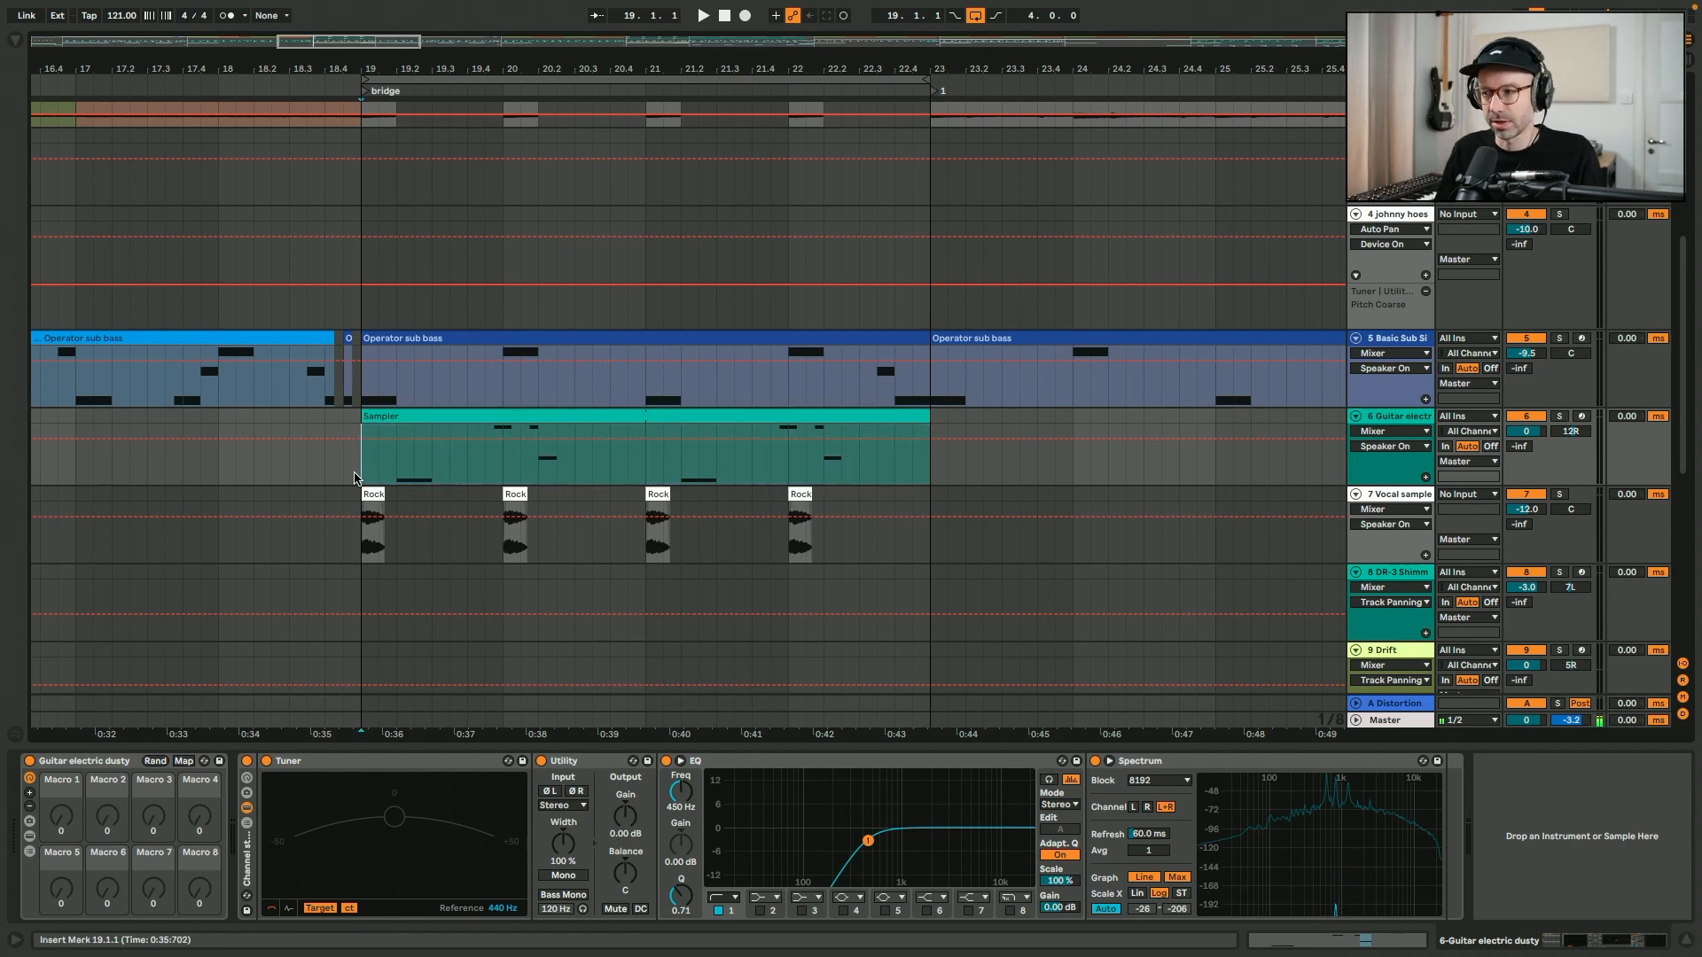
key(space)
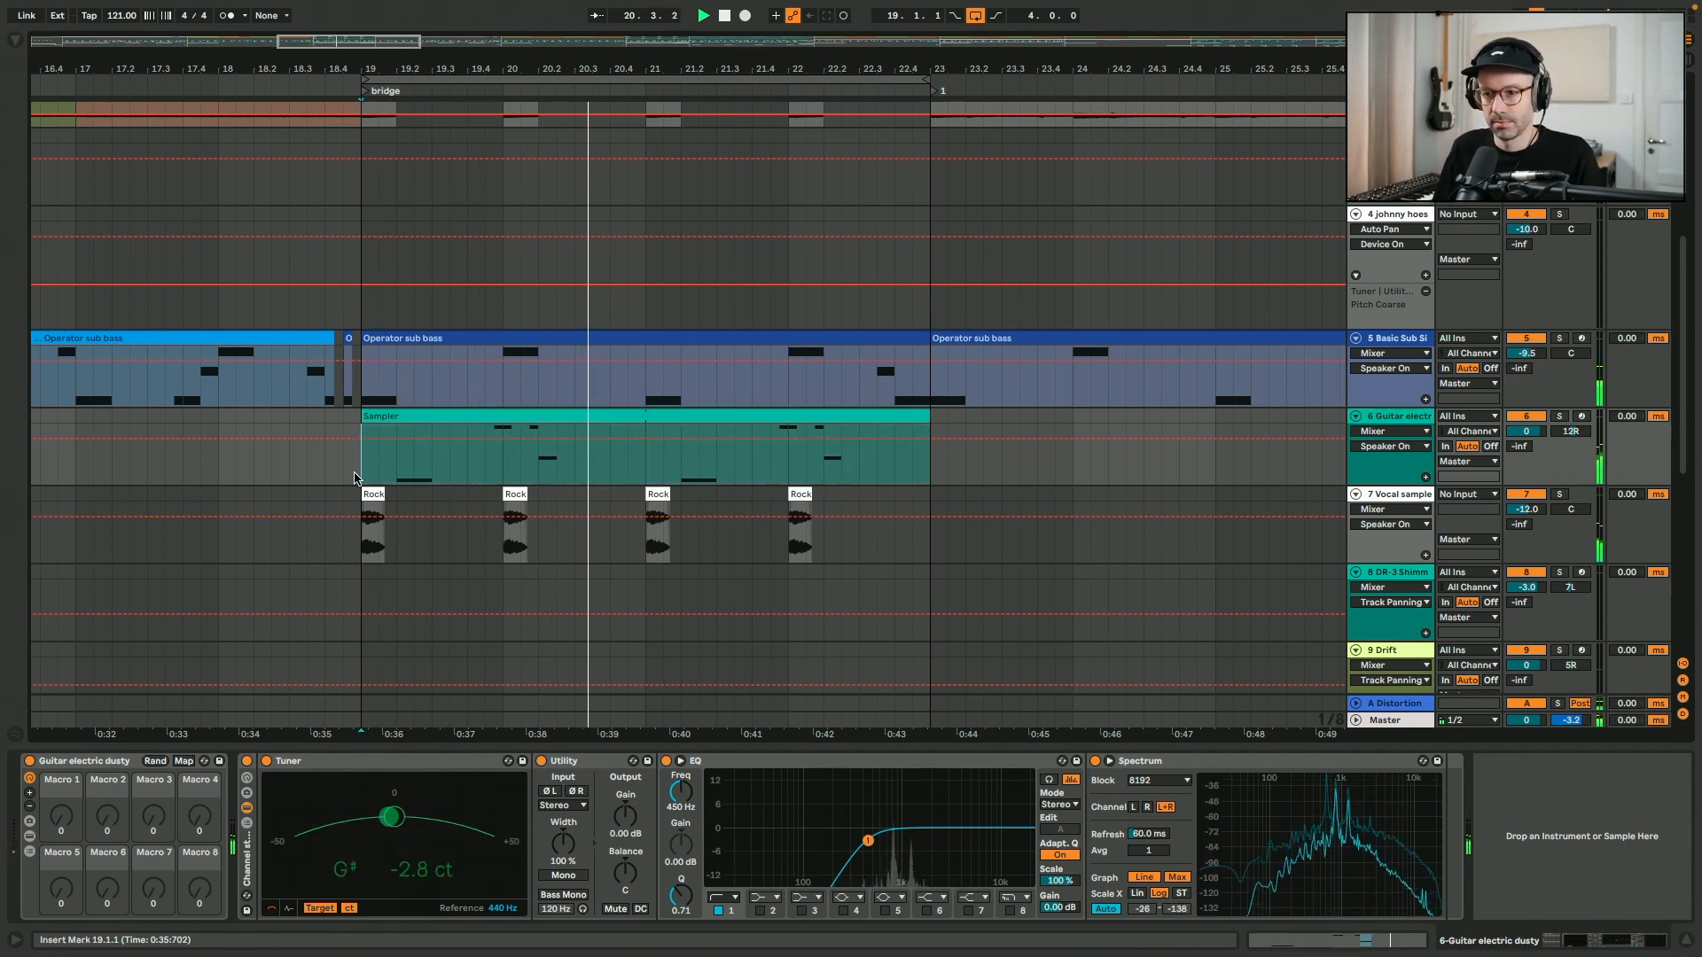
key(ctrl+alt+l)
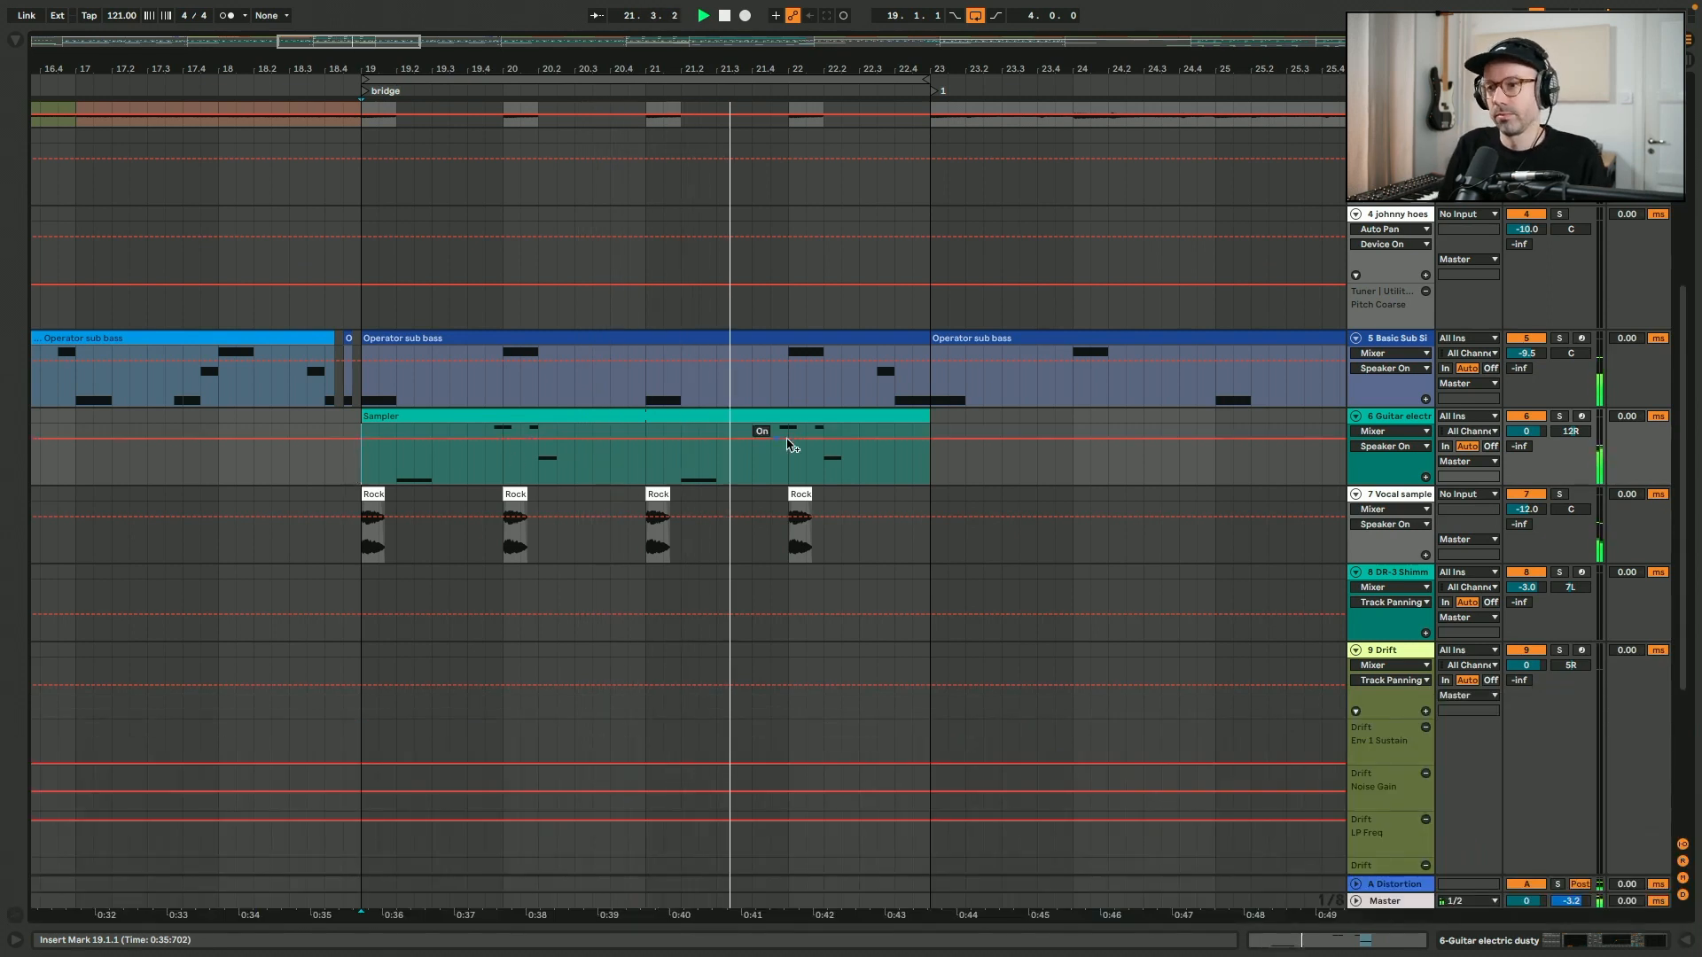
scroll(787, 445, up, 3)
scroll(787, 445, up, 3)
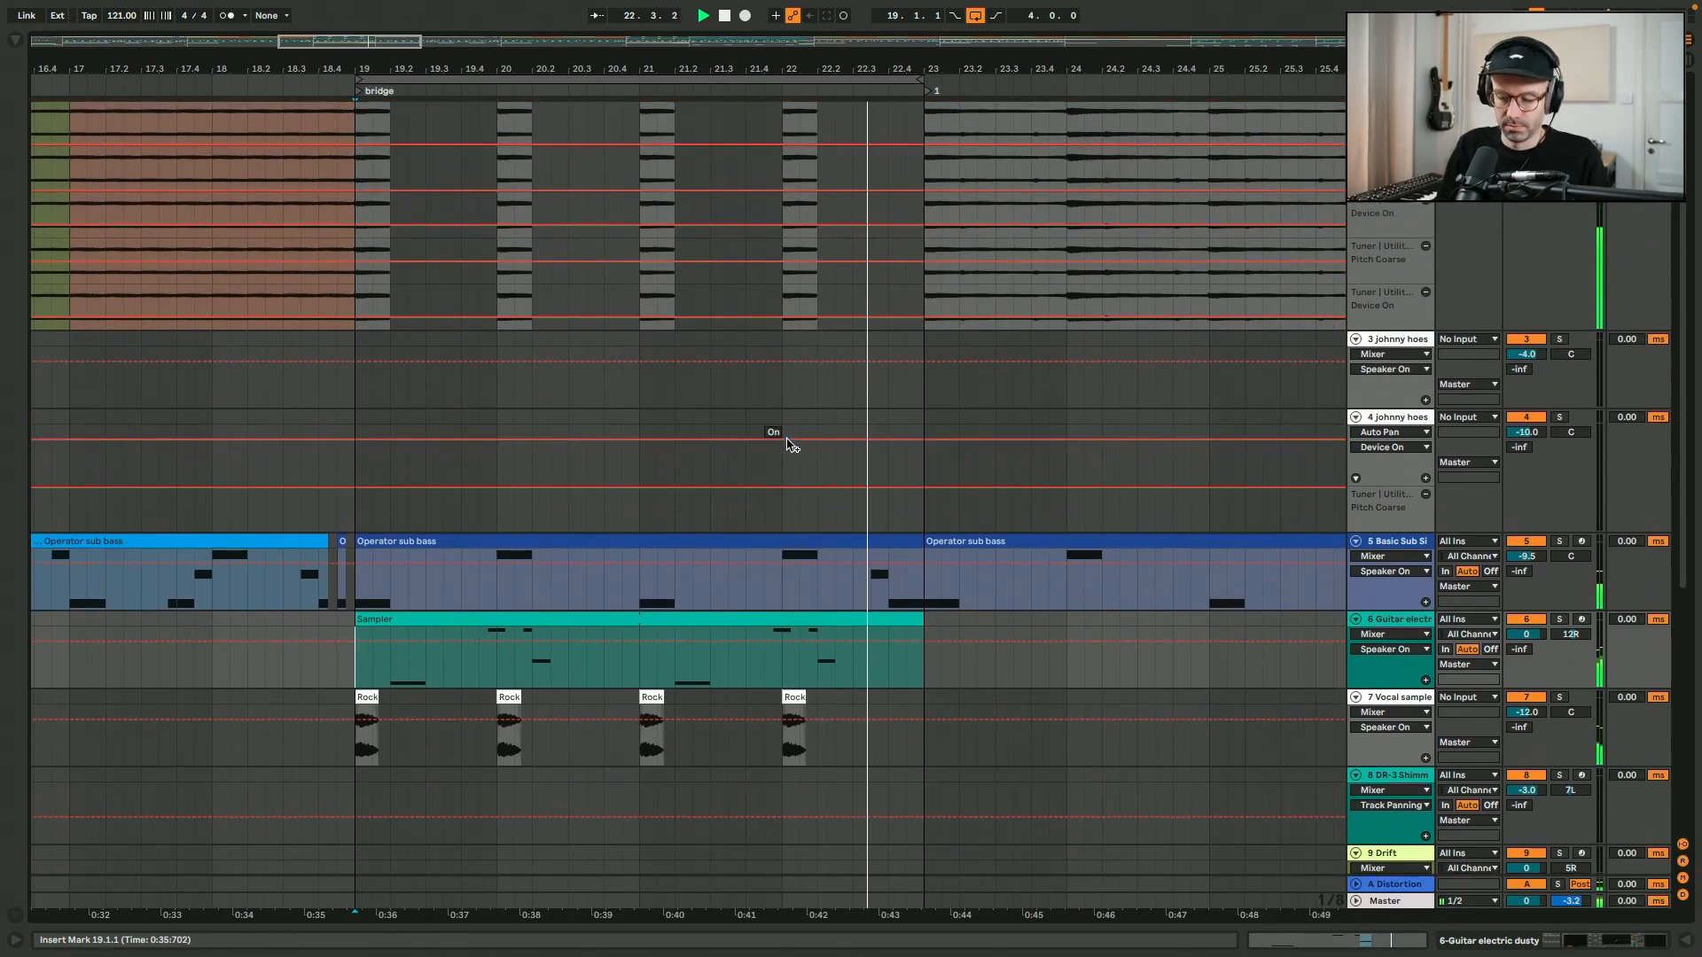
key(space)
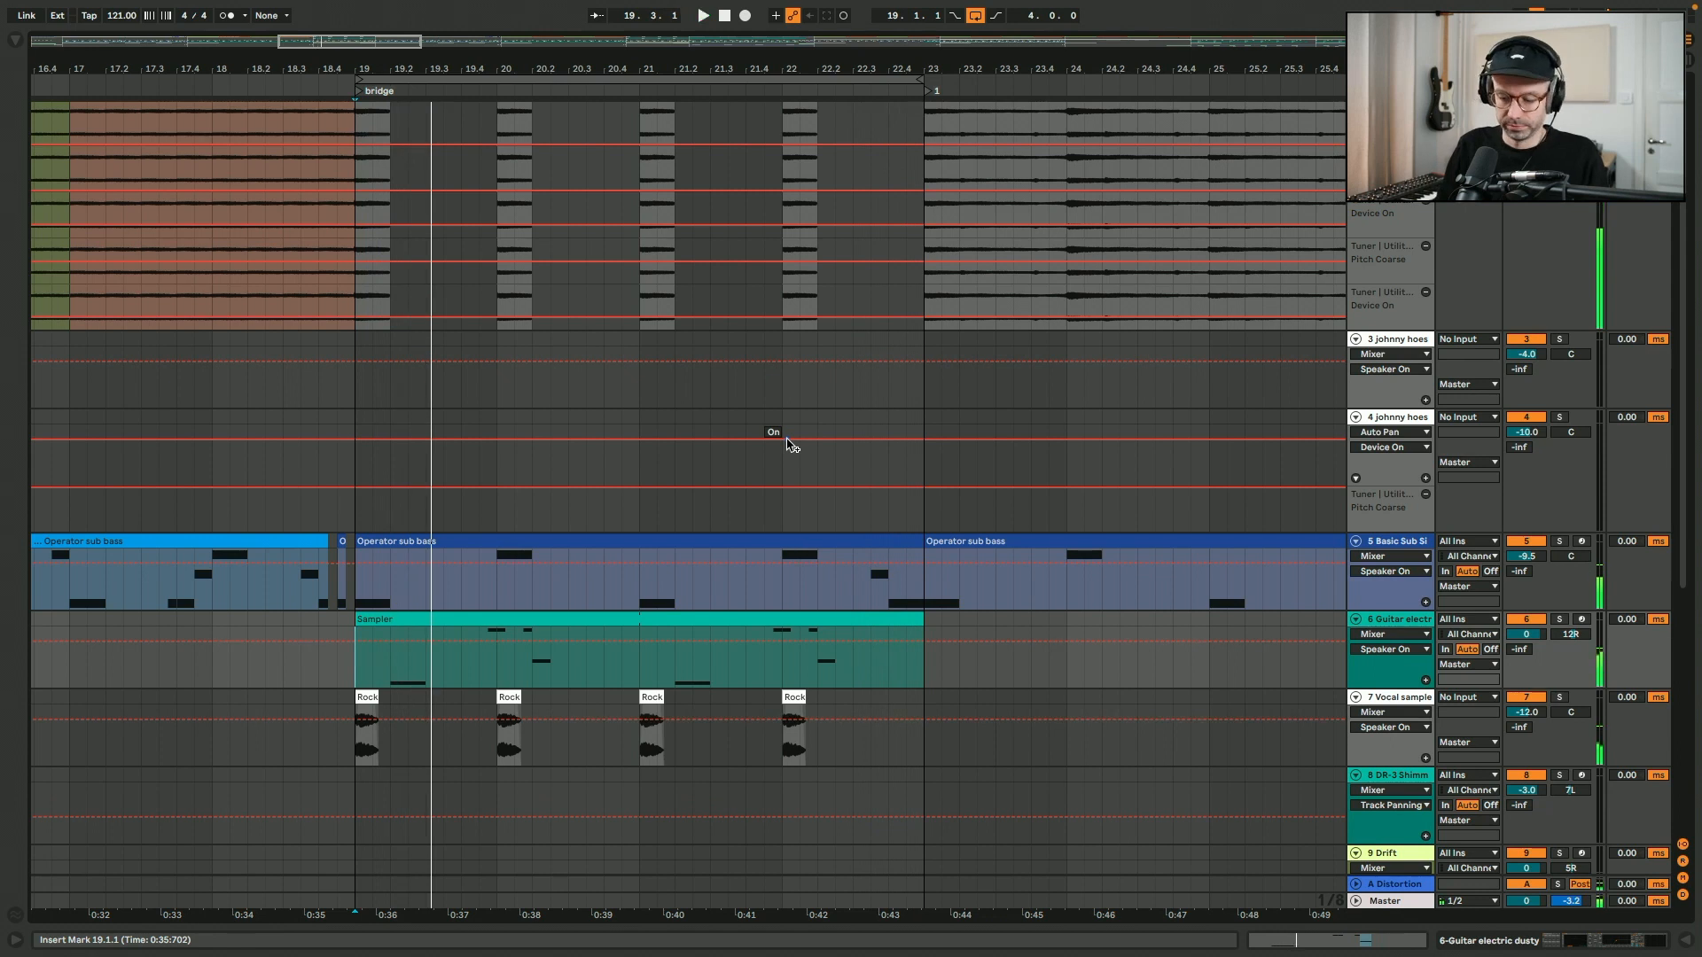
- Show the whole arrangement, highlight the break from bar 43 to 51 and place the insert marker at bar 51
key(minus)
key(minus)
key(minus)
scroll(787, 445, up, 8)
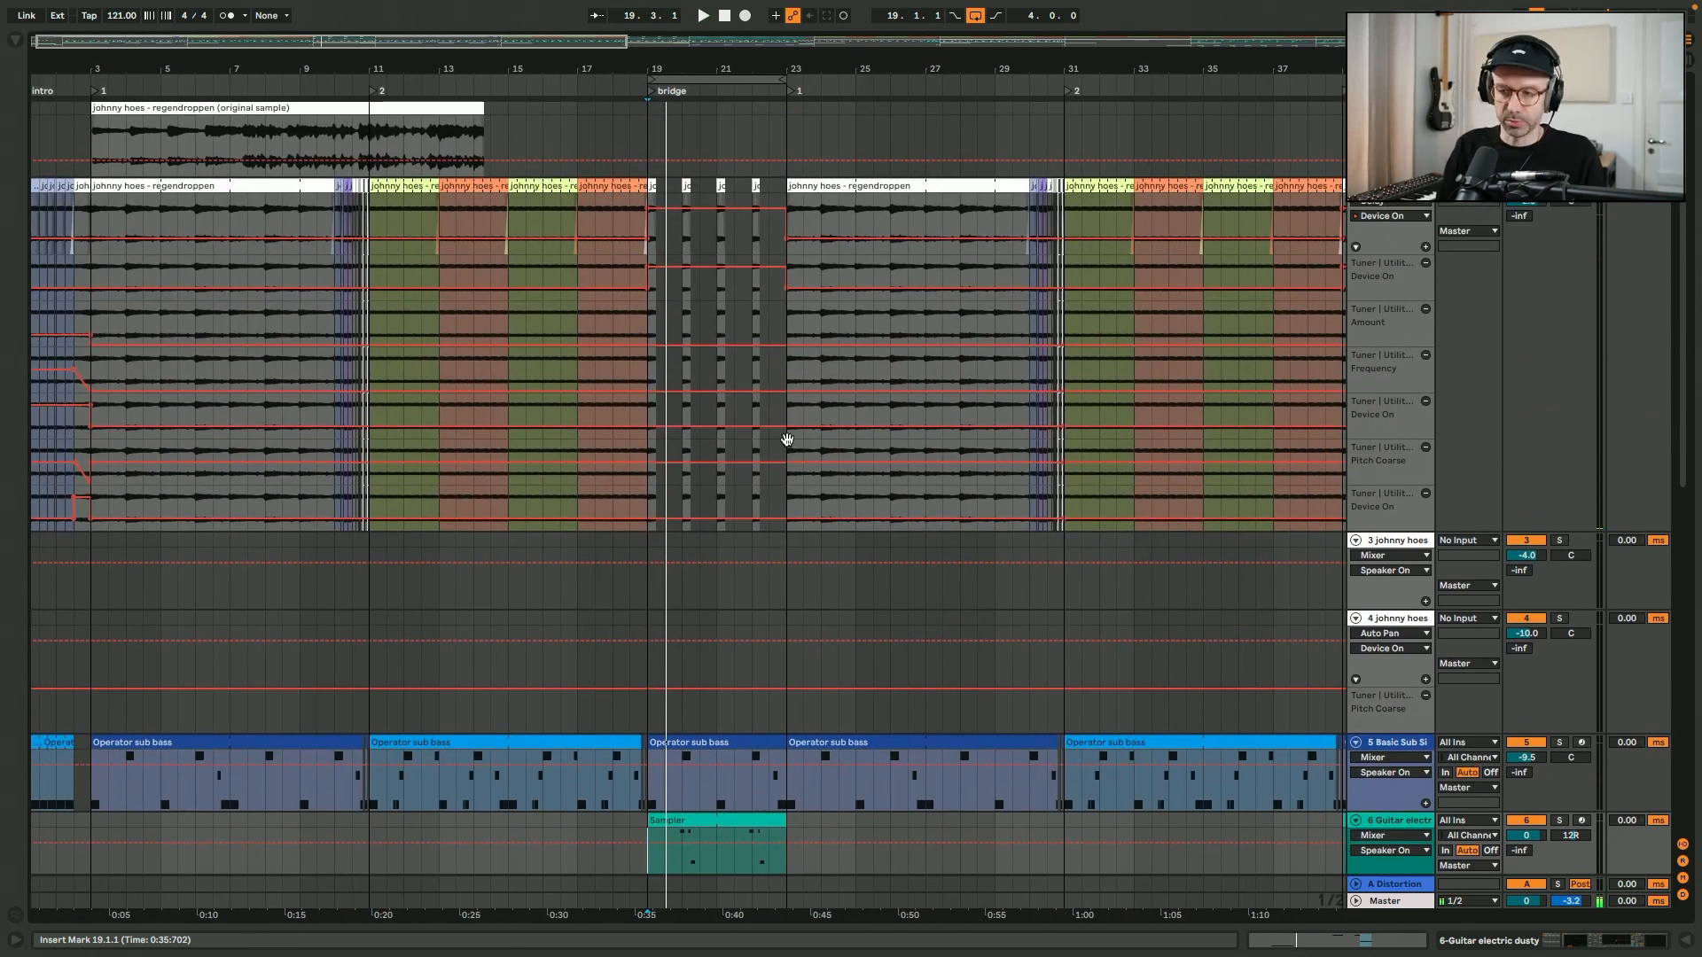
key(shift+Tab)
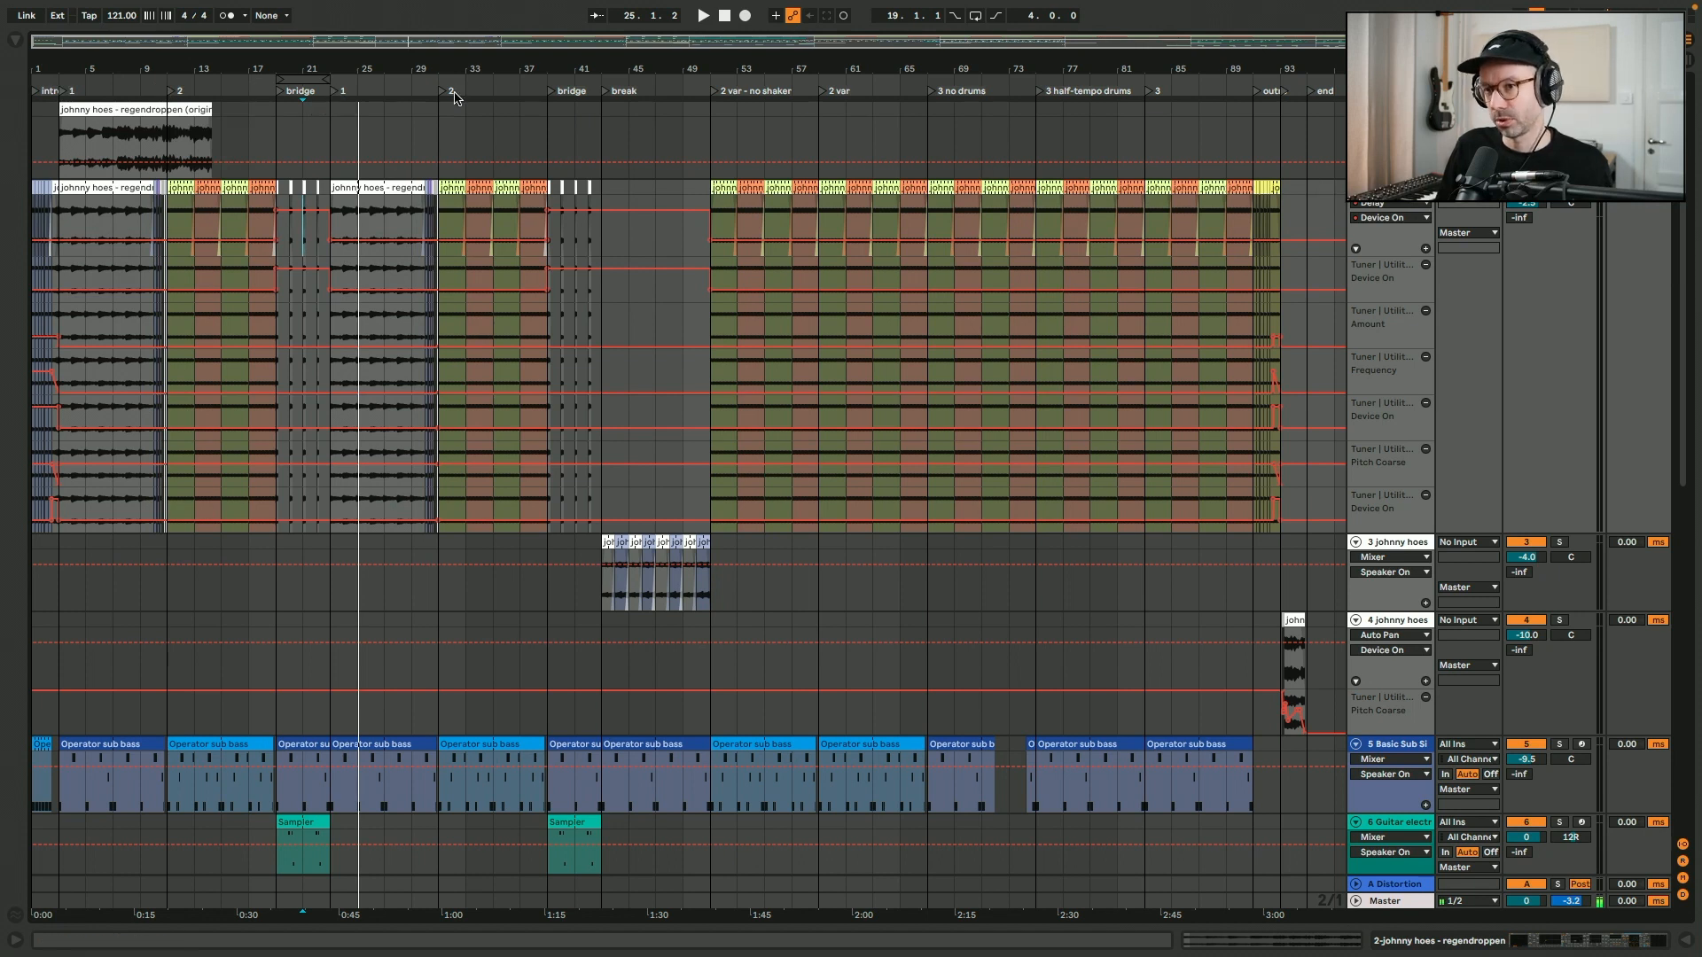
drag(604, 120, 709, 120)
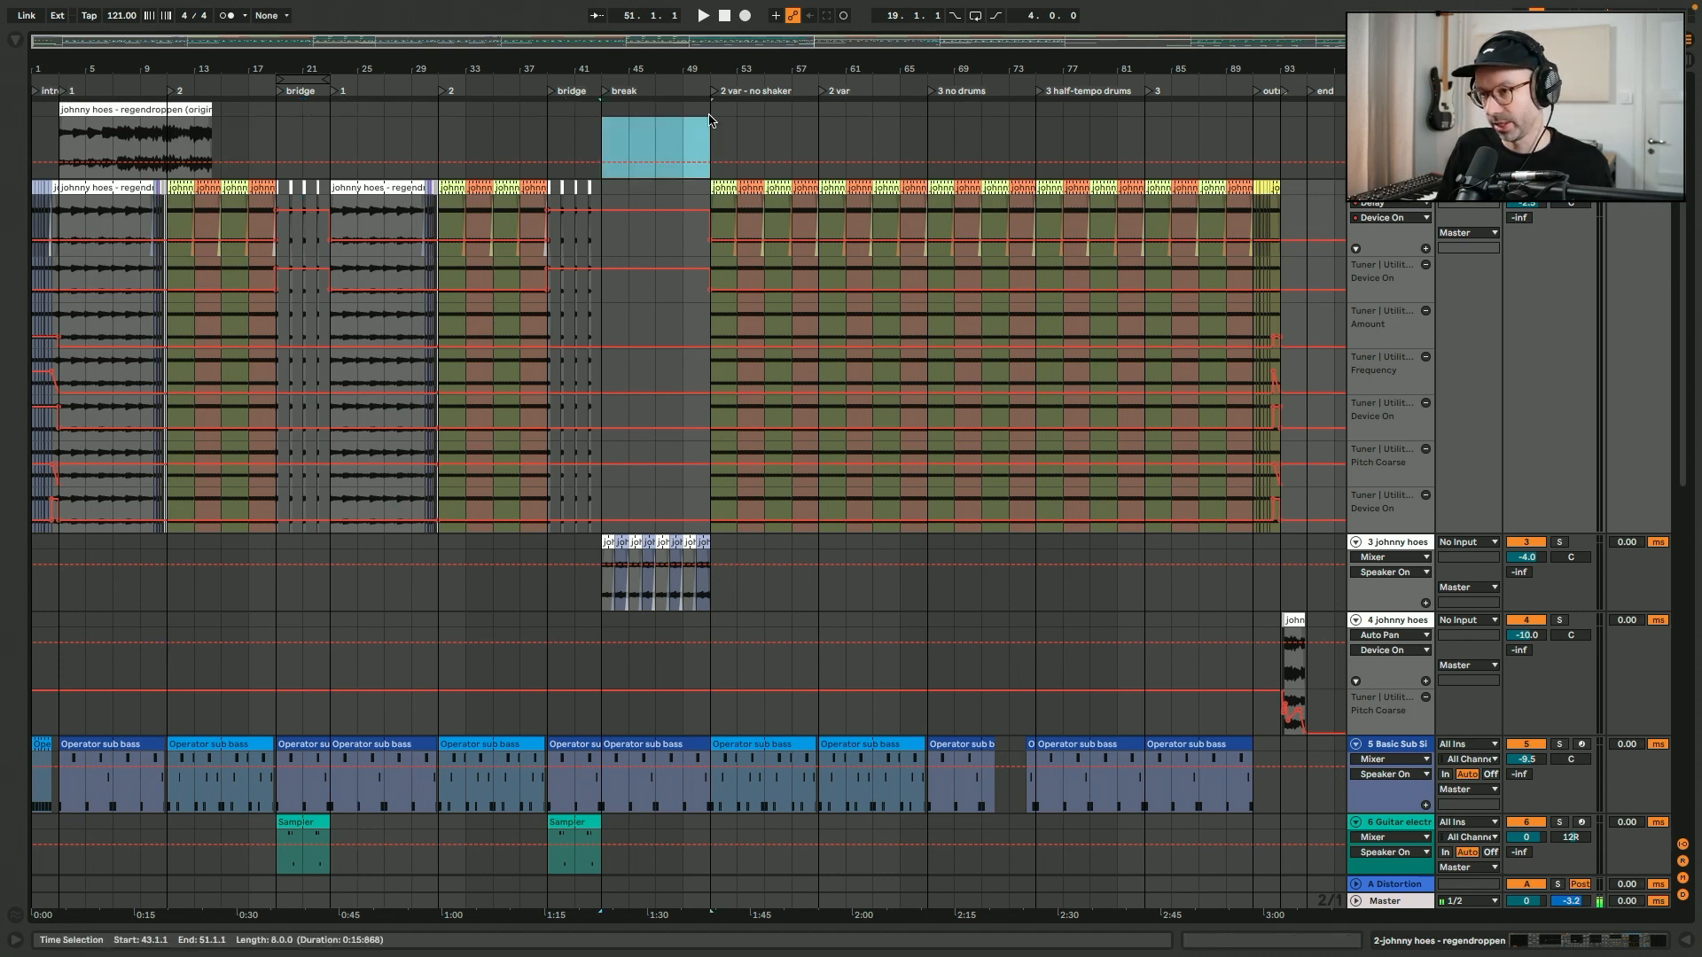
drag(606, 492, 725, 492)
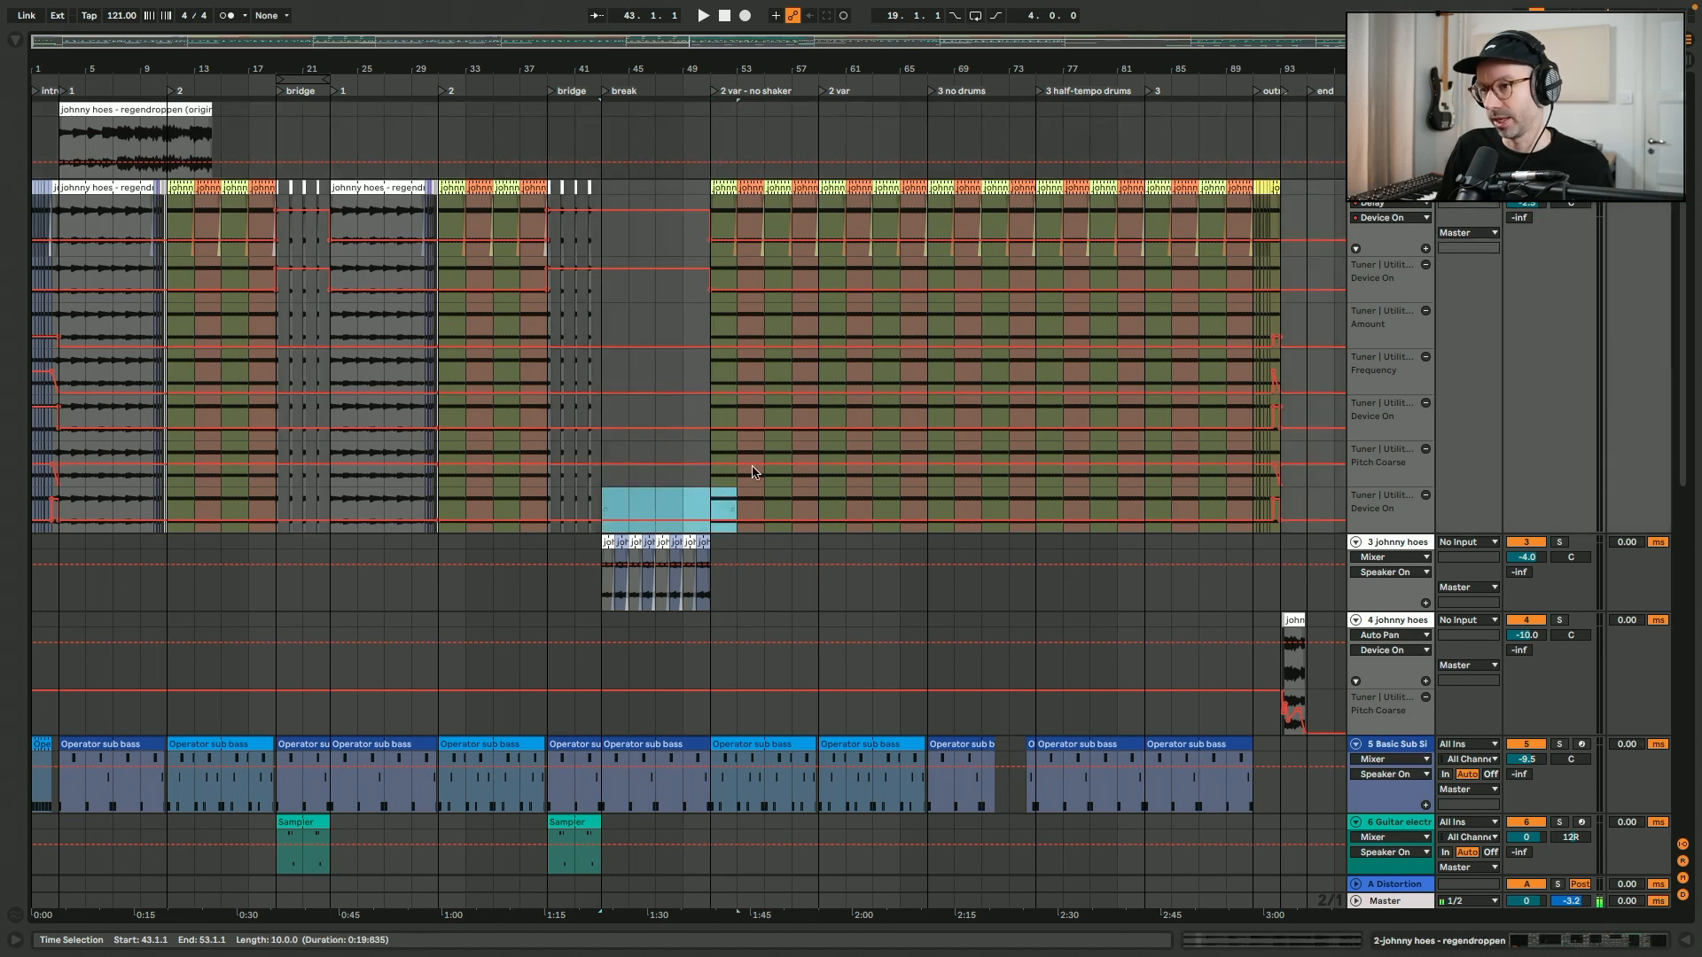
click(712, 140)
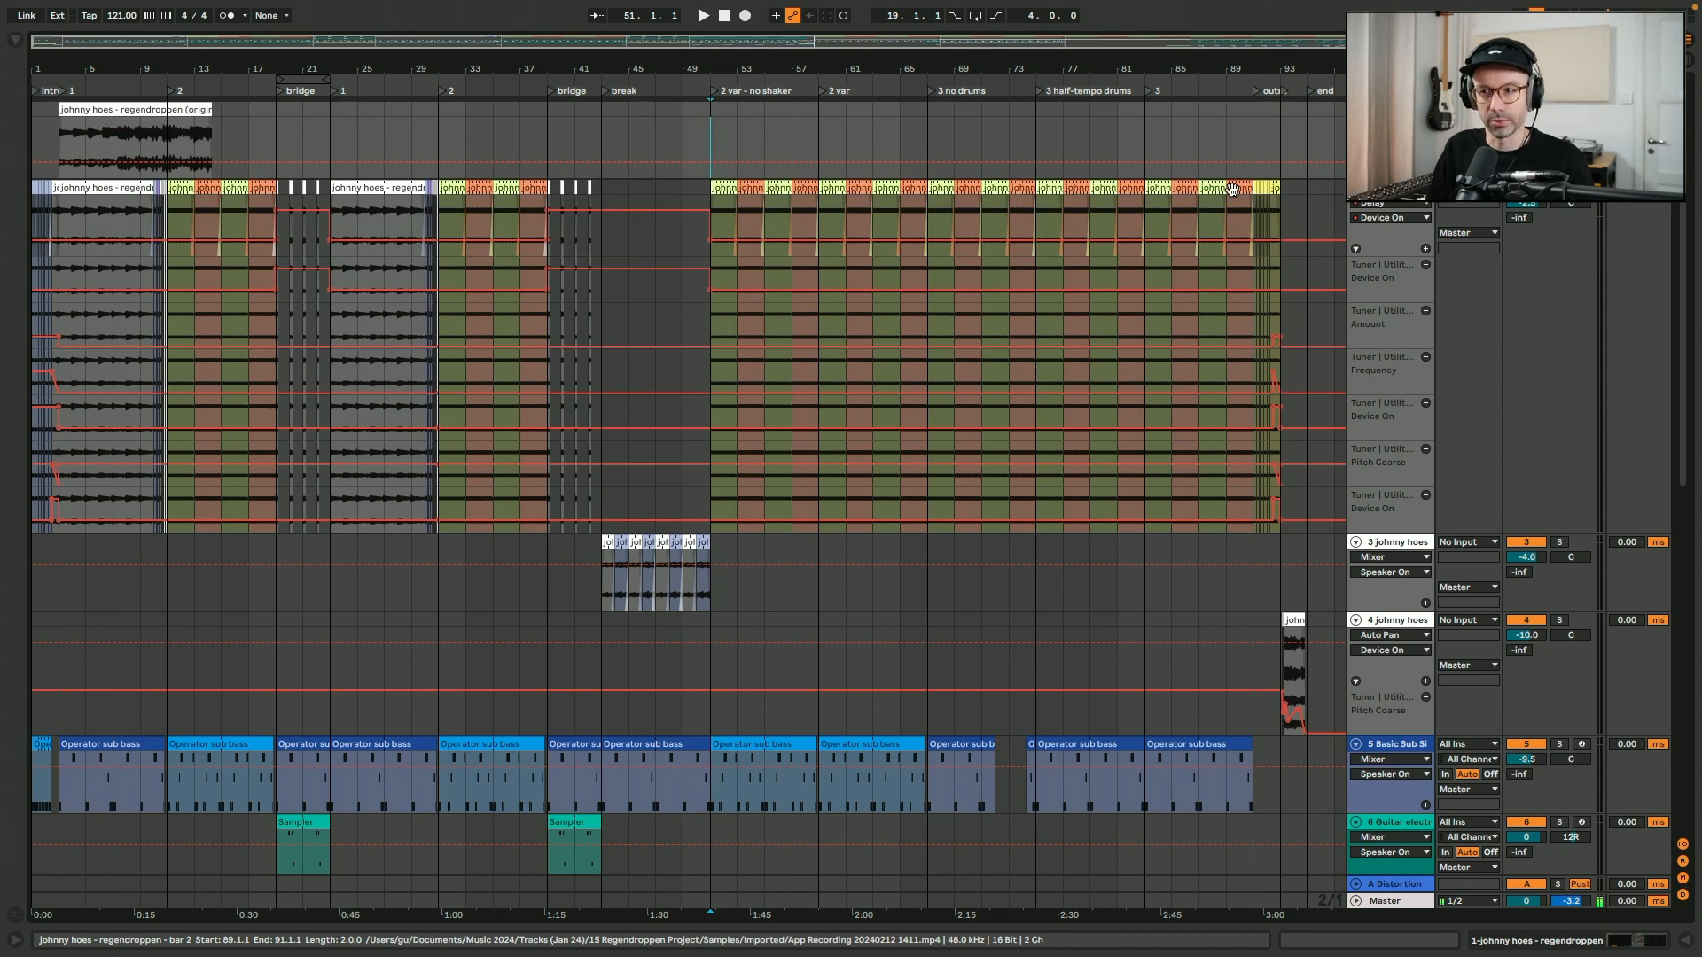
- Select the Drift clip spanning bars 51 to 67 and examine it alongside the strings and lower tracks
scroll(695, 397, down, 10)
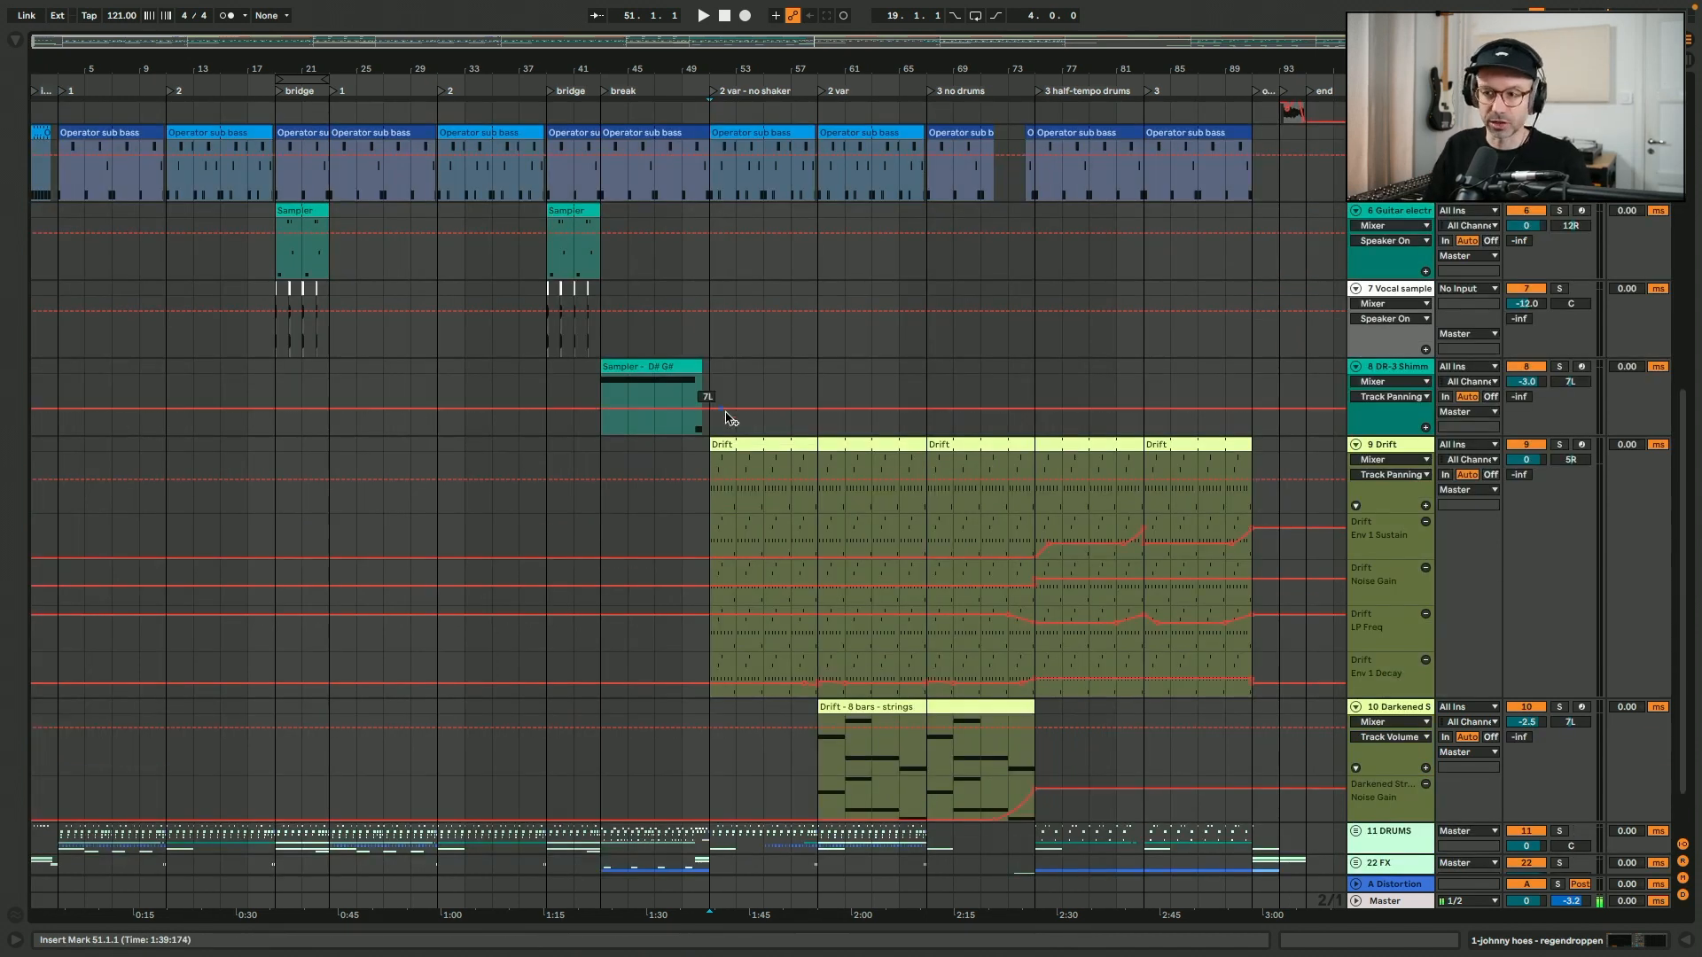
click(784, 443)
scroll(787, 447, down, 1)
scroll(787, 447, down, 1)
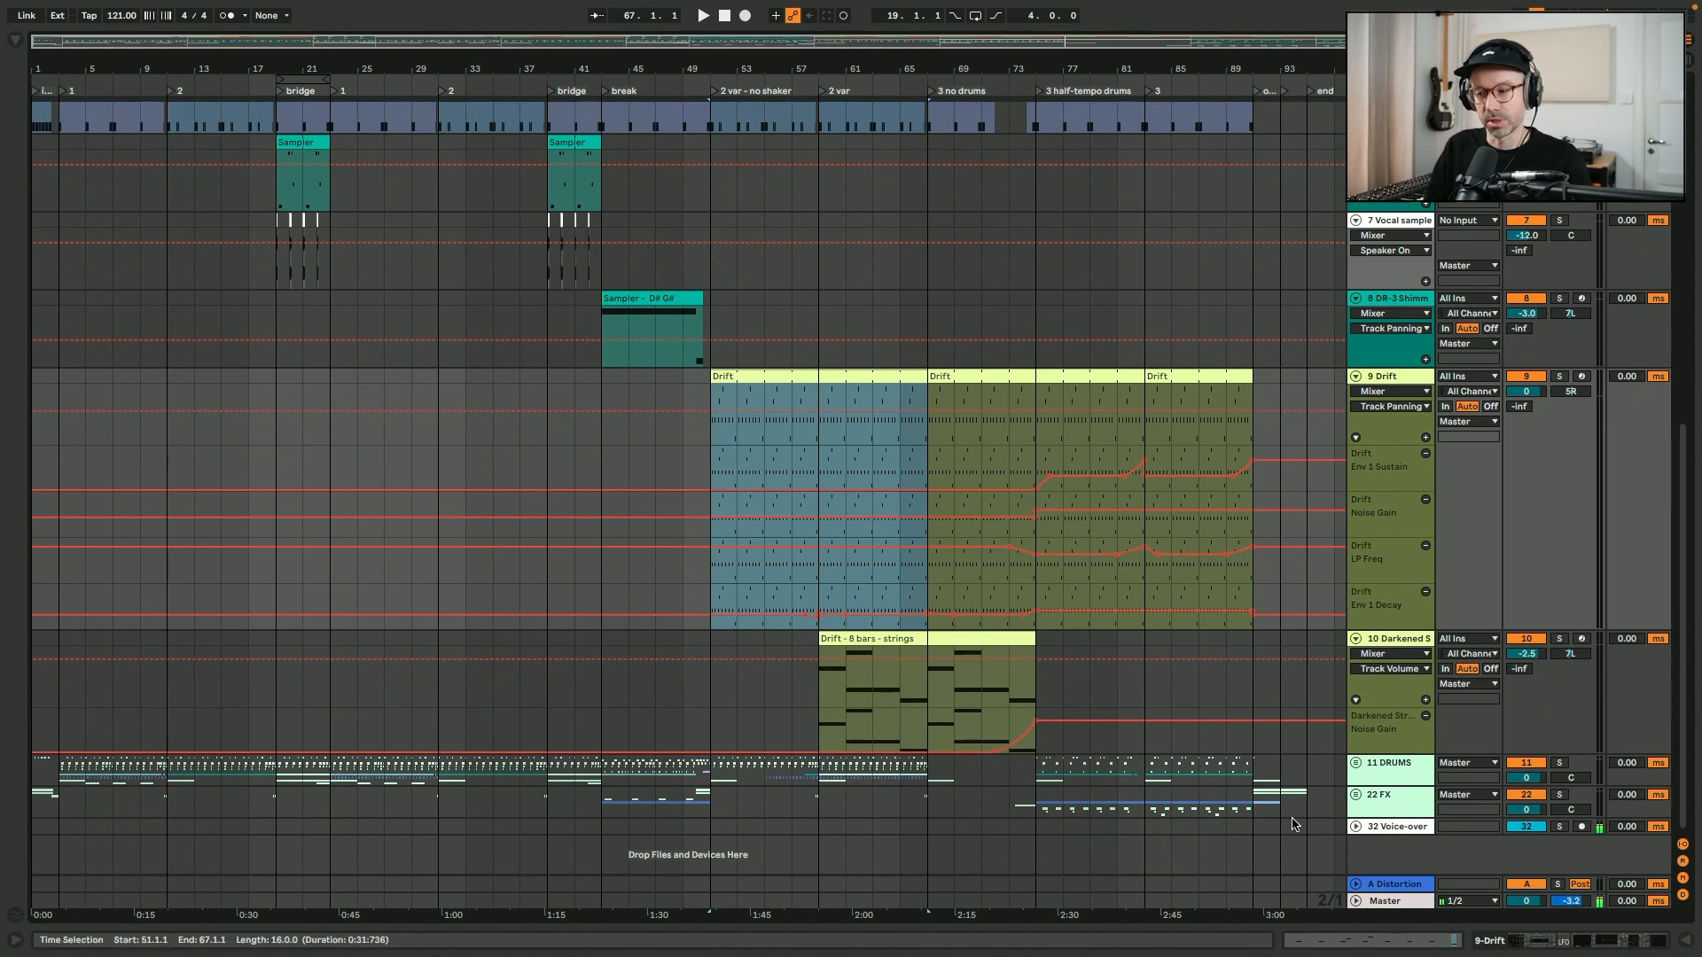
- Unfold the DRUMS group and look through its clap, hi-hat and ride tracks
click(1356, 764)
scroll(873, 277, down, 10)
scroll(1198, 391, down, 5)
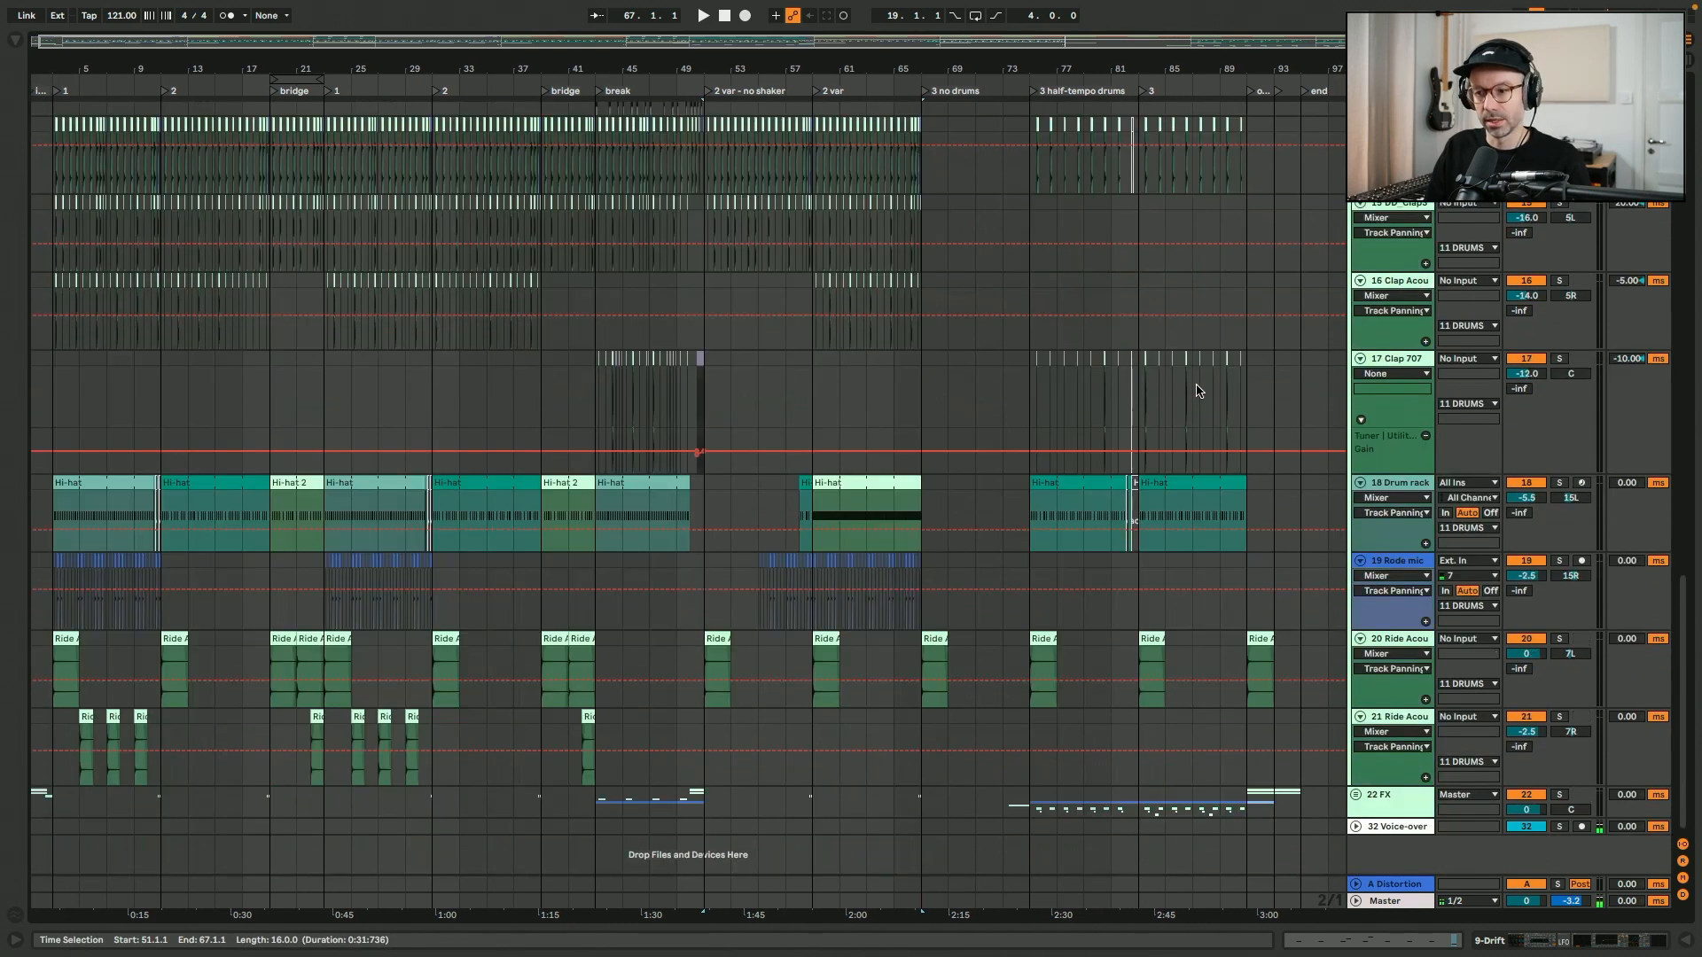
- Fold the DRUMS group and loop the break section from bar 43 to 51, filling the view with it
scroll(1338, 476, up, 15)
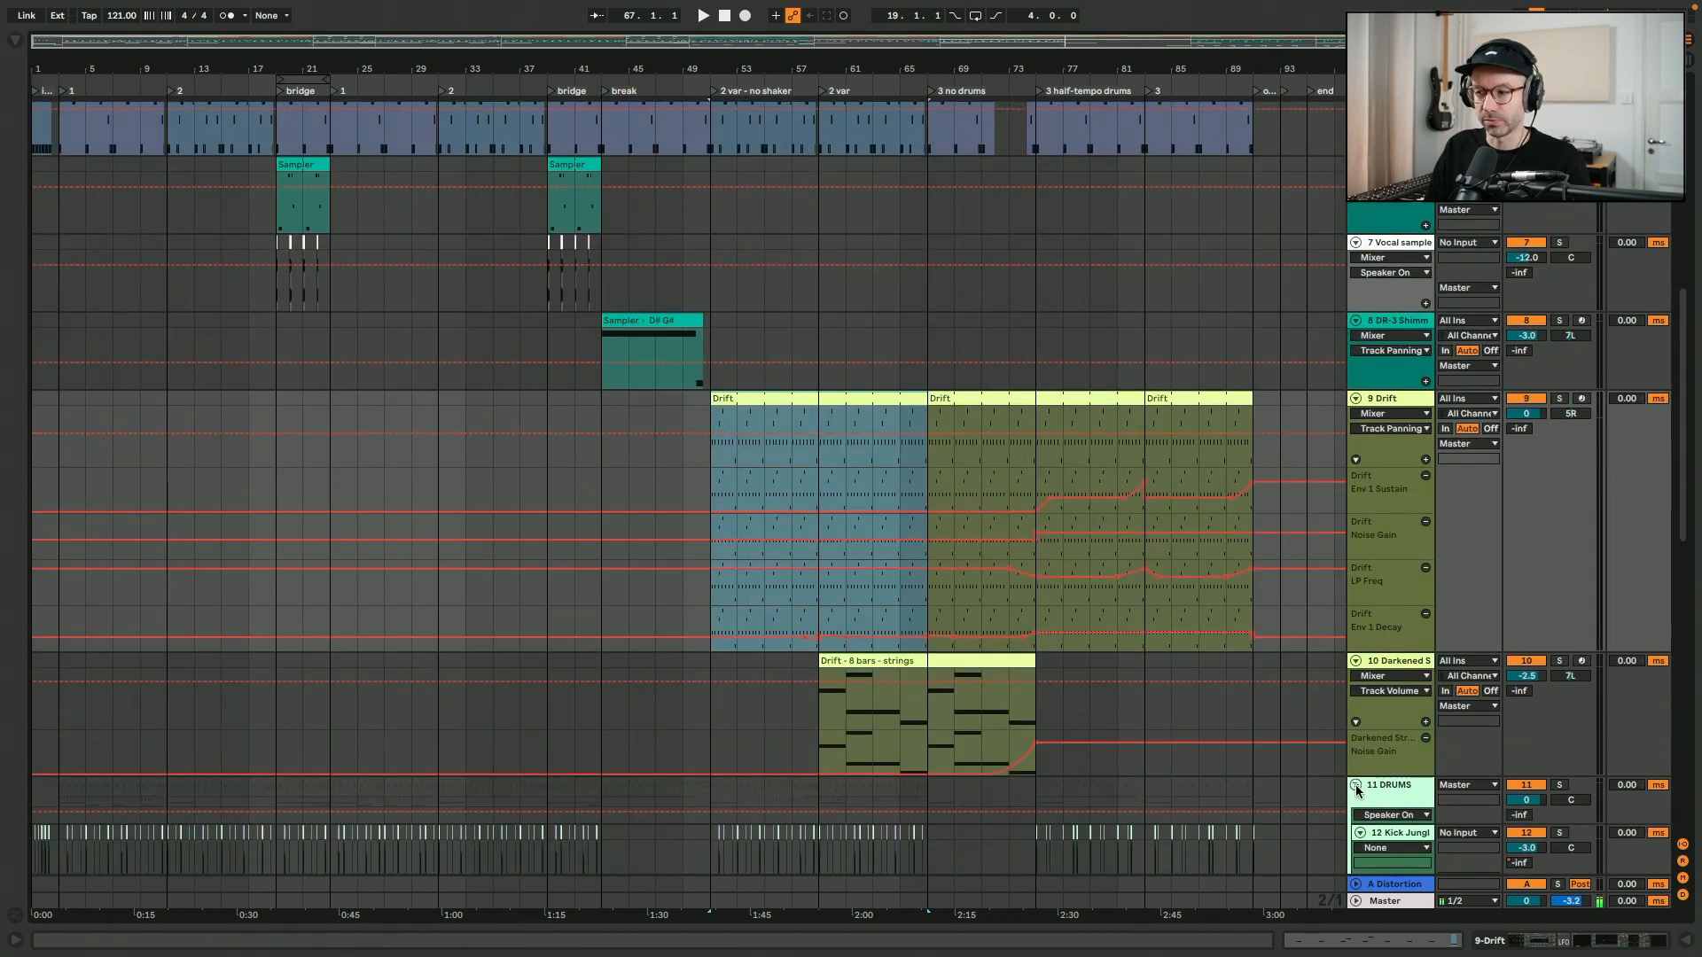
click(1356, 787)
scroll(1065, 567, up, 10)
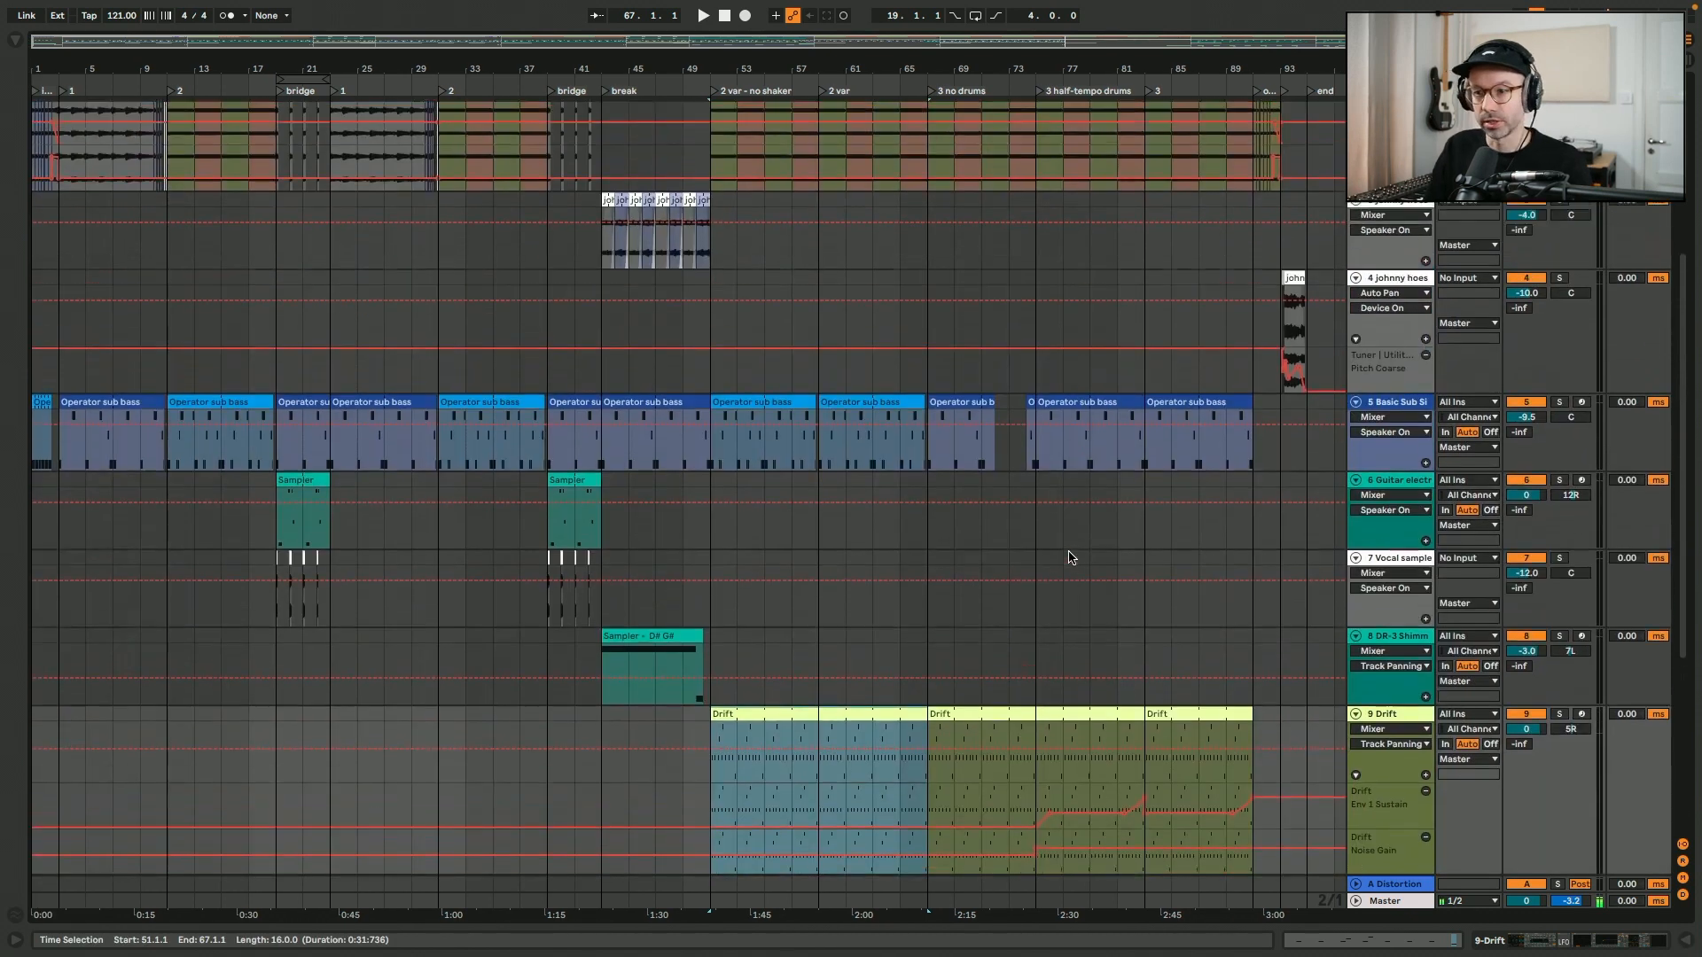
drag(600, 131, 710, 127)
key(ctrl+l)
key(z)
- Play the looped break from its first clip, and audition the reversed clips with the sub bass and shimmer tracks muted
click(352, 544)
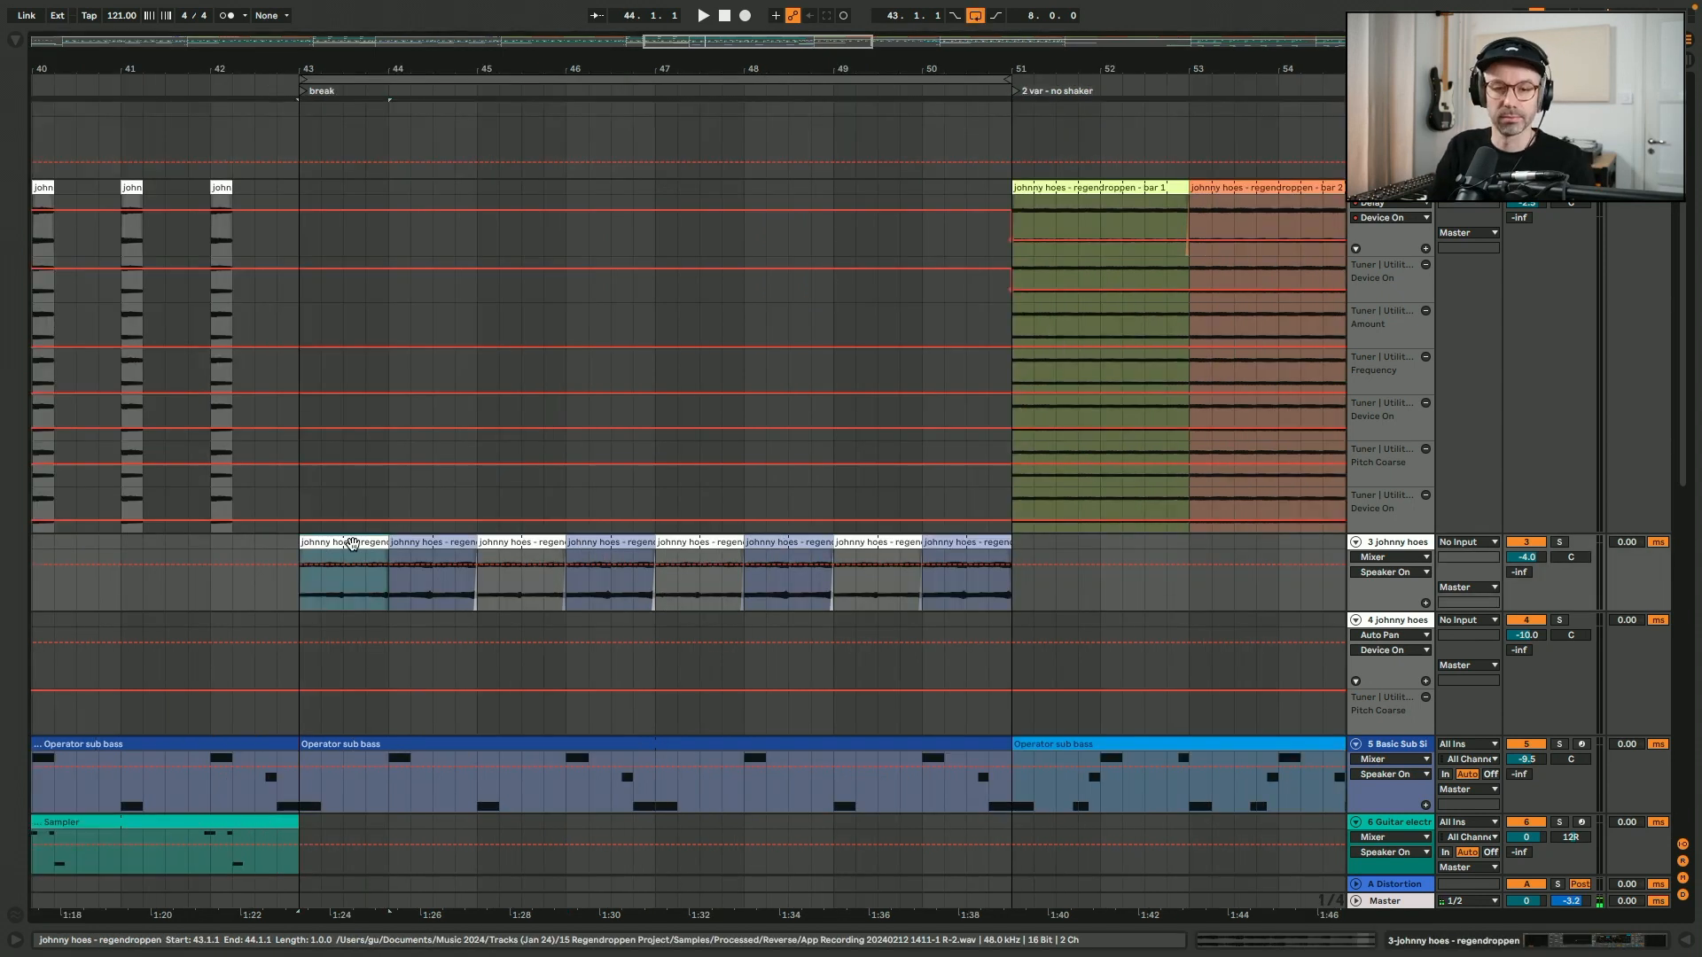
key(space)
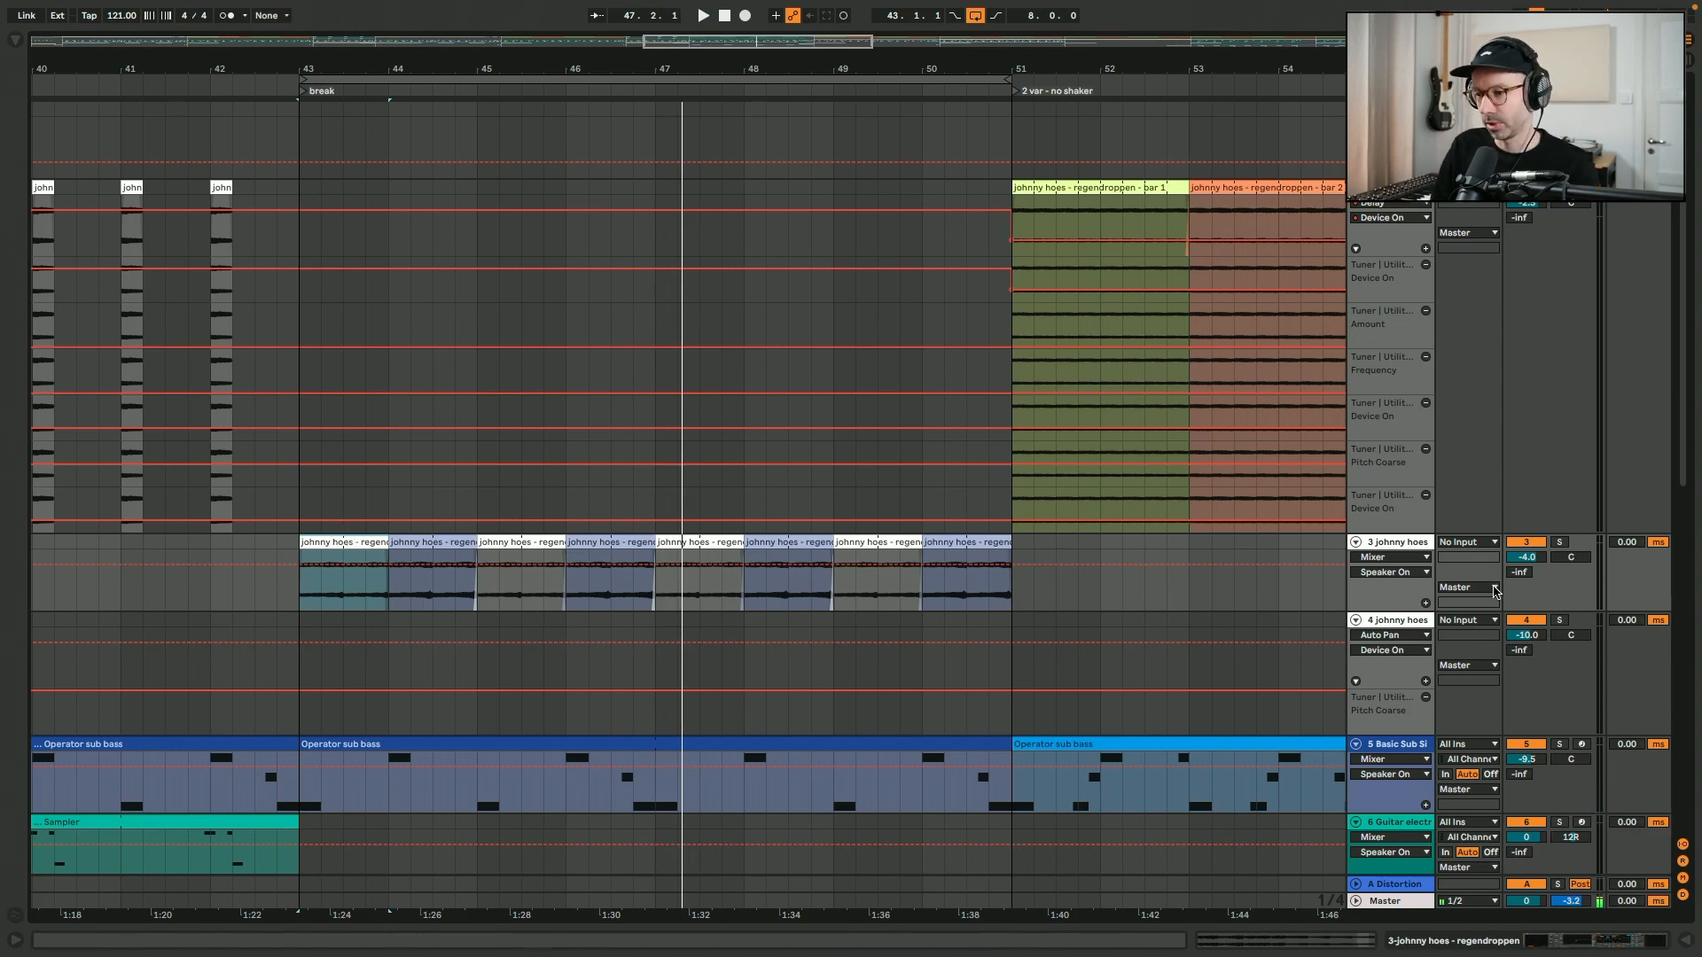
scroll(1507, 672, down, 3)
scroll(1525, 689, down, 15)
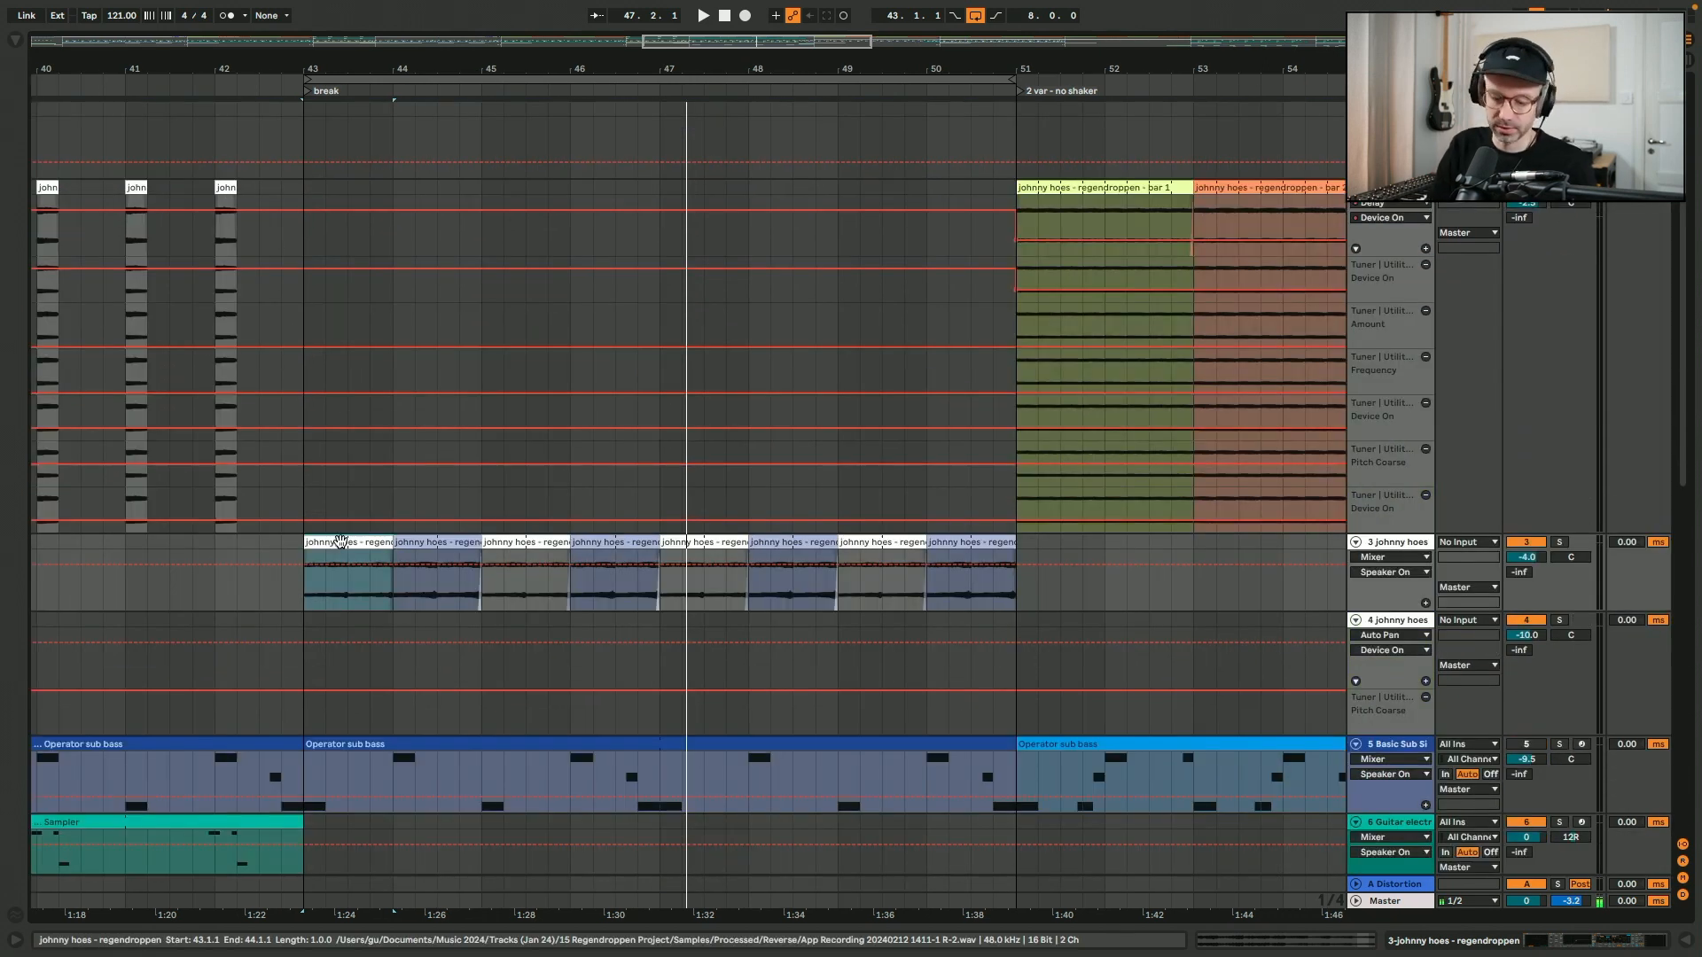
key(space)
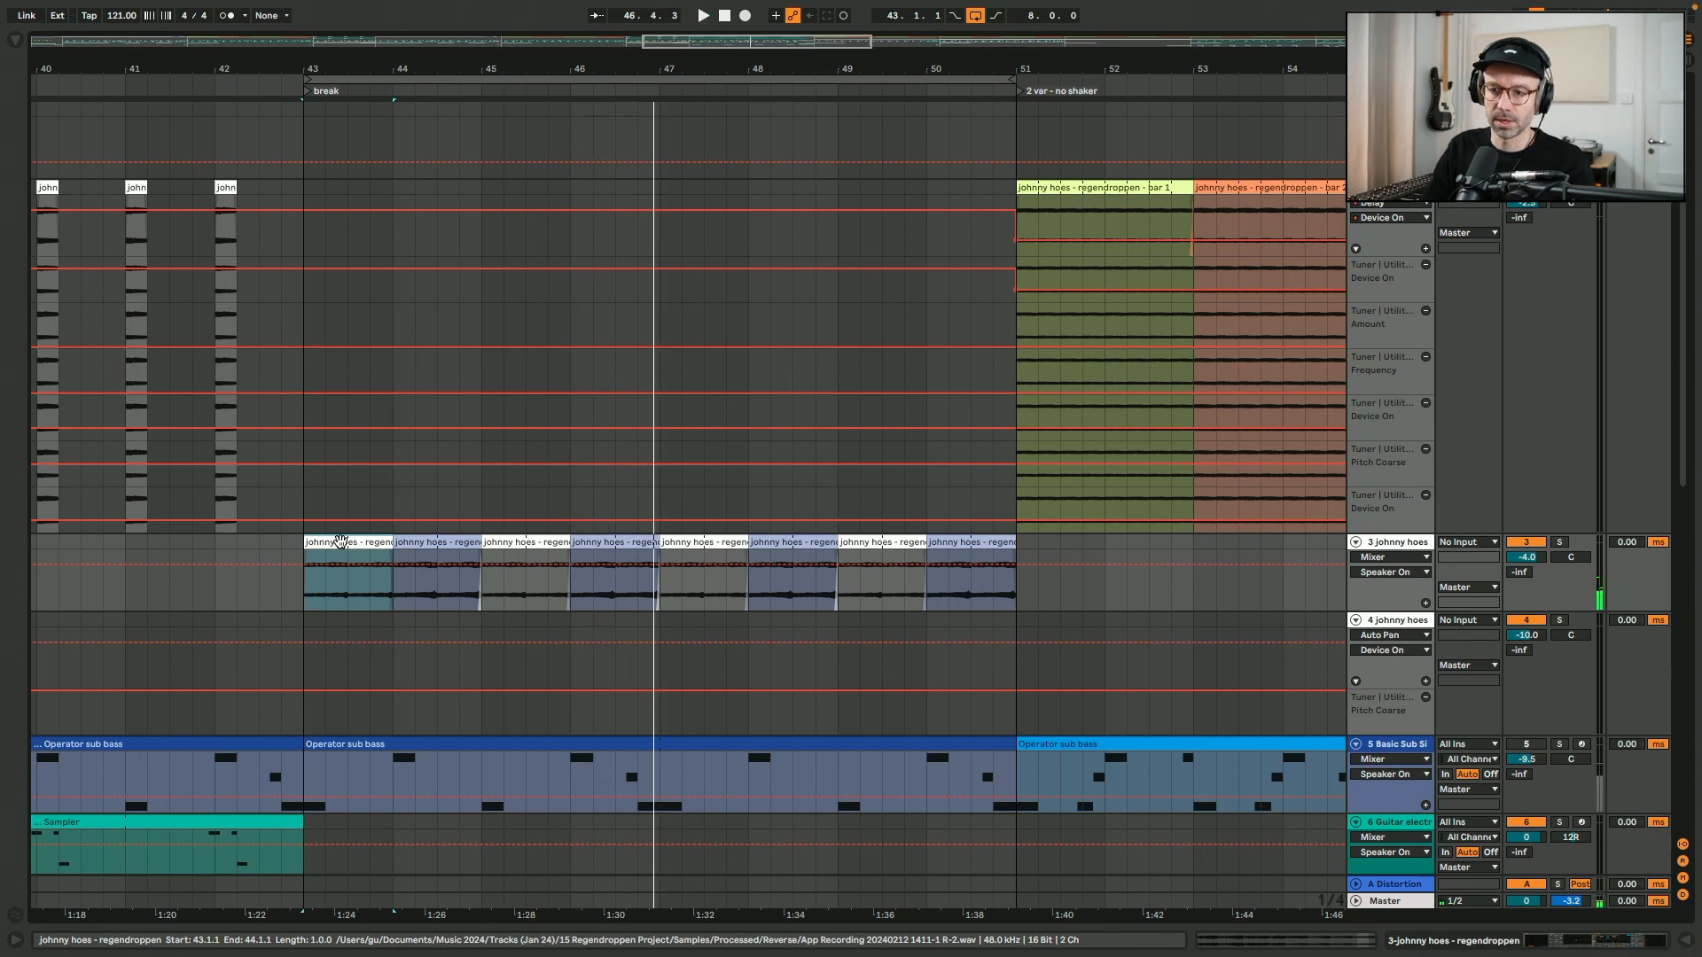
- Examine the looped portions of the reversed recording used by the clips at bars 43 and 44, viewing more of the waveform
double_click(341, 540)
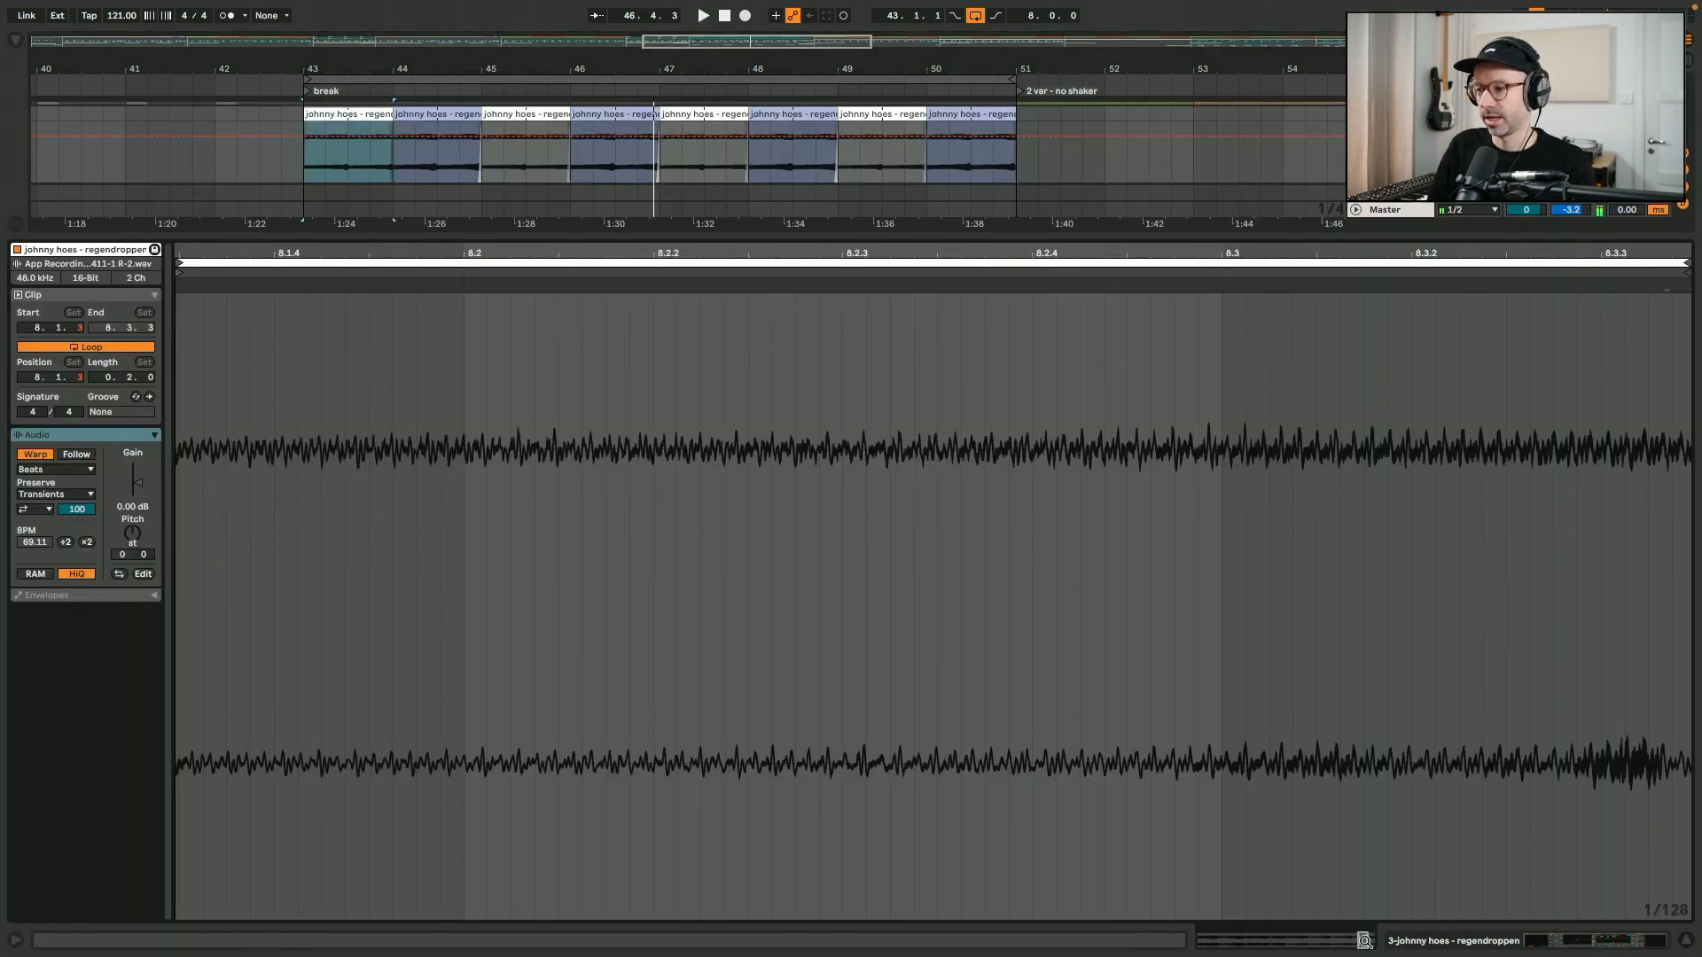
drag(1364, 940, 1362, 878)
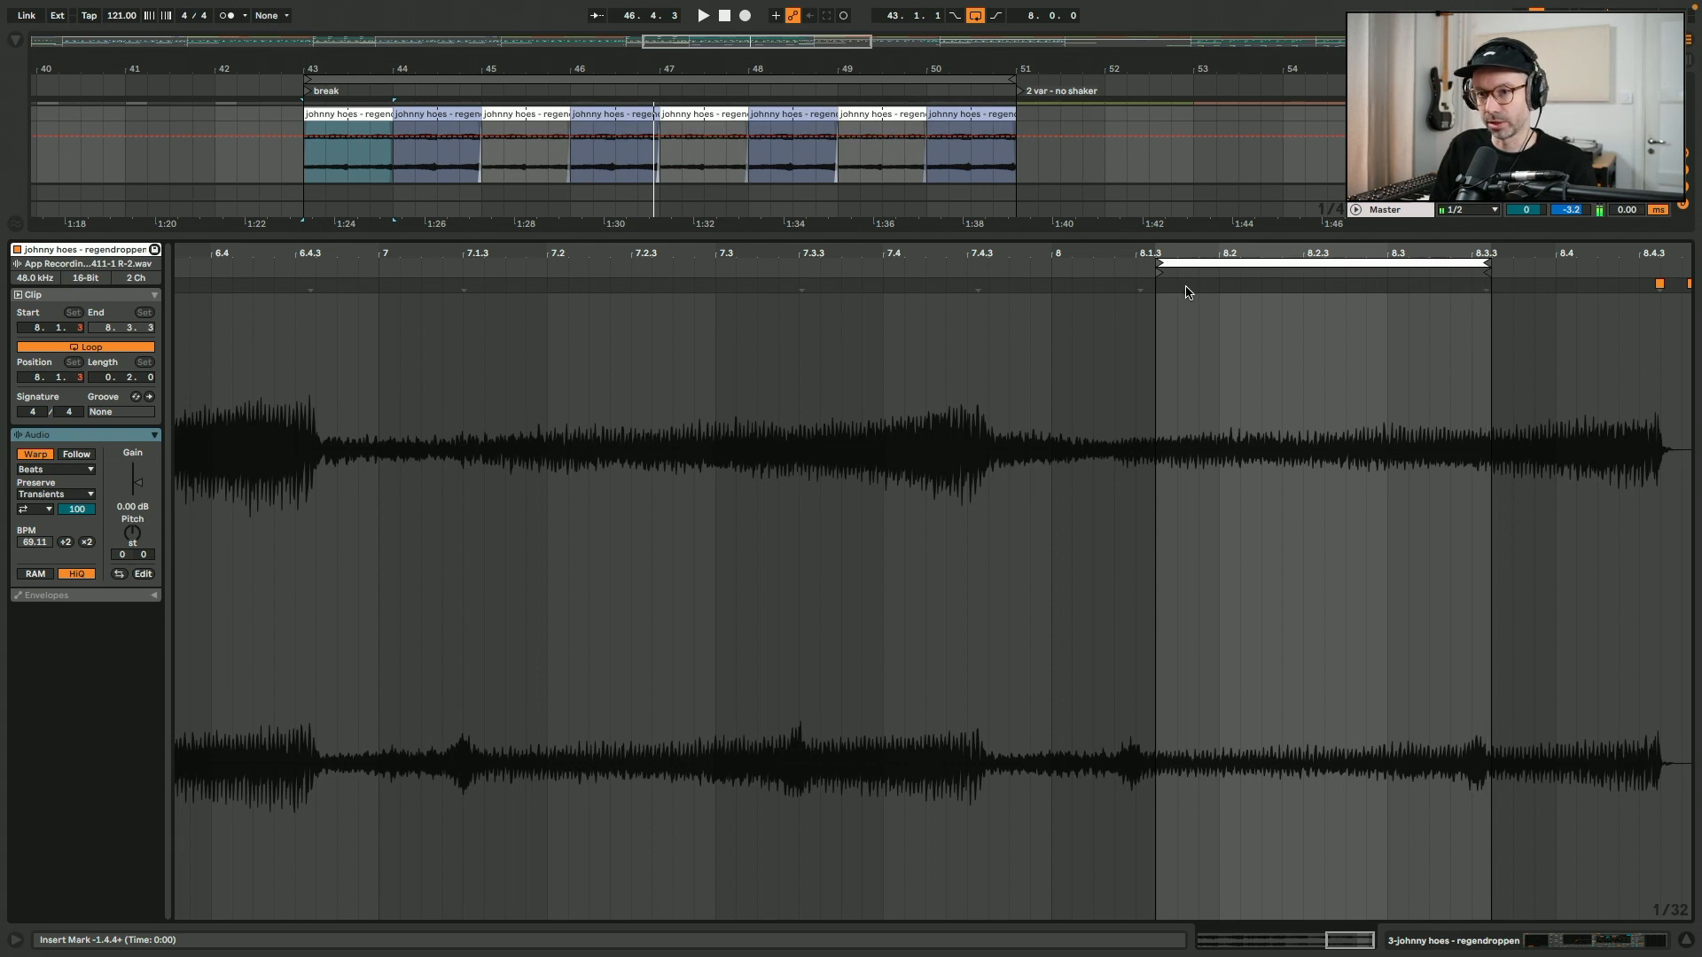
click(469, 113)
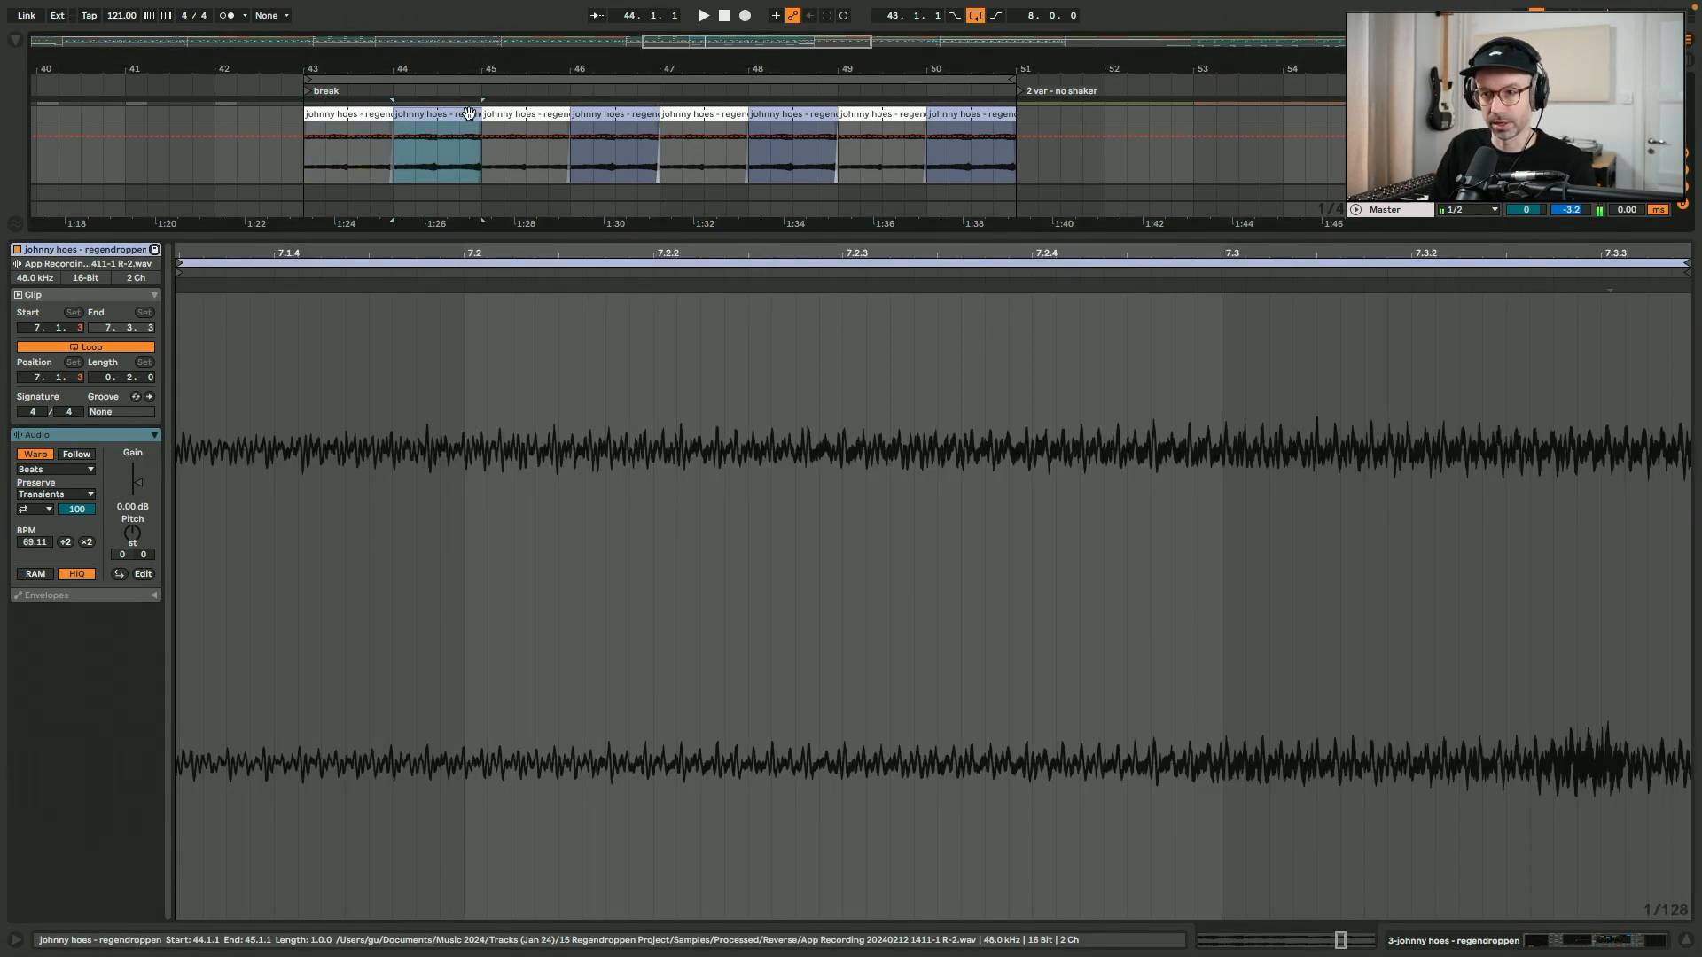
double_click(1346, 942)
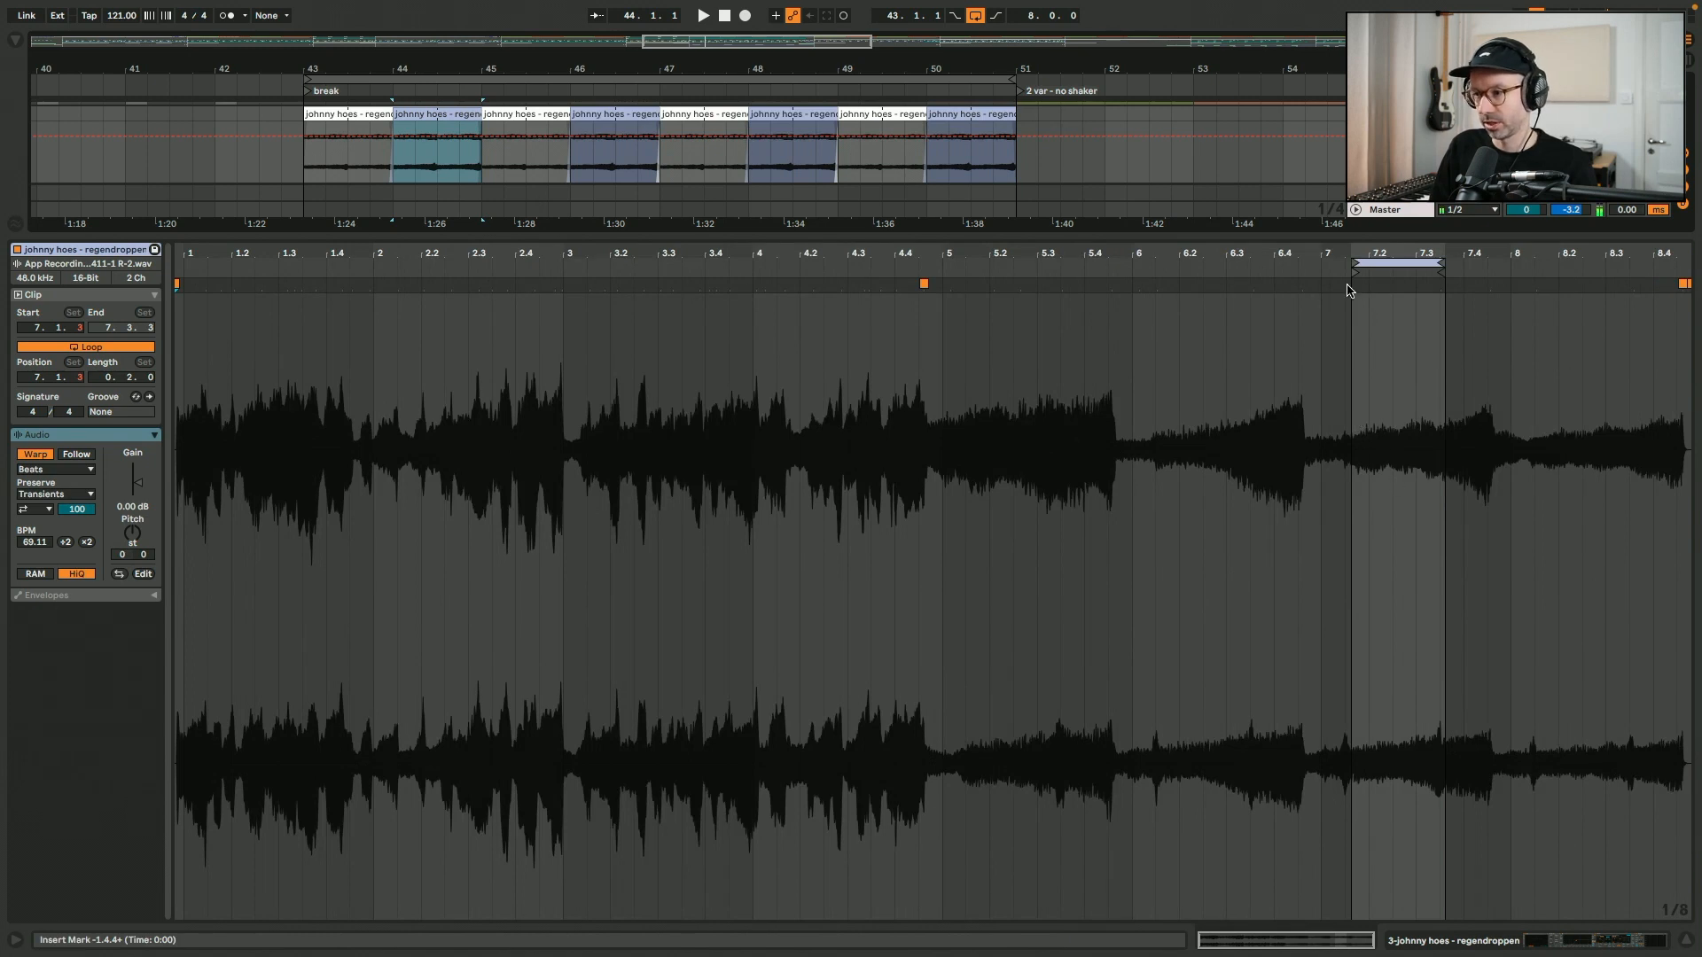
- Show the device chain of the reversed guitar track and examine its EQ and Reverb settings
click(1475, 941)
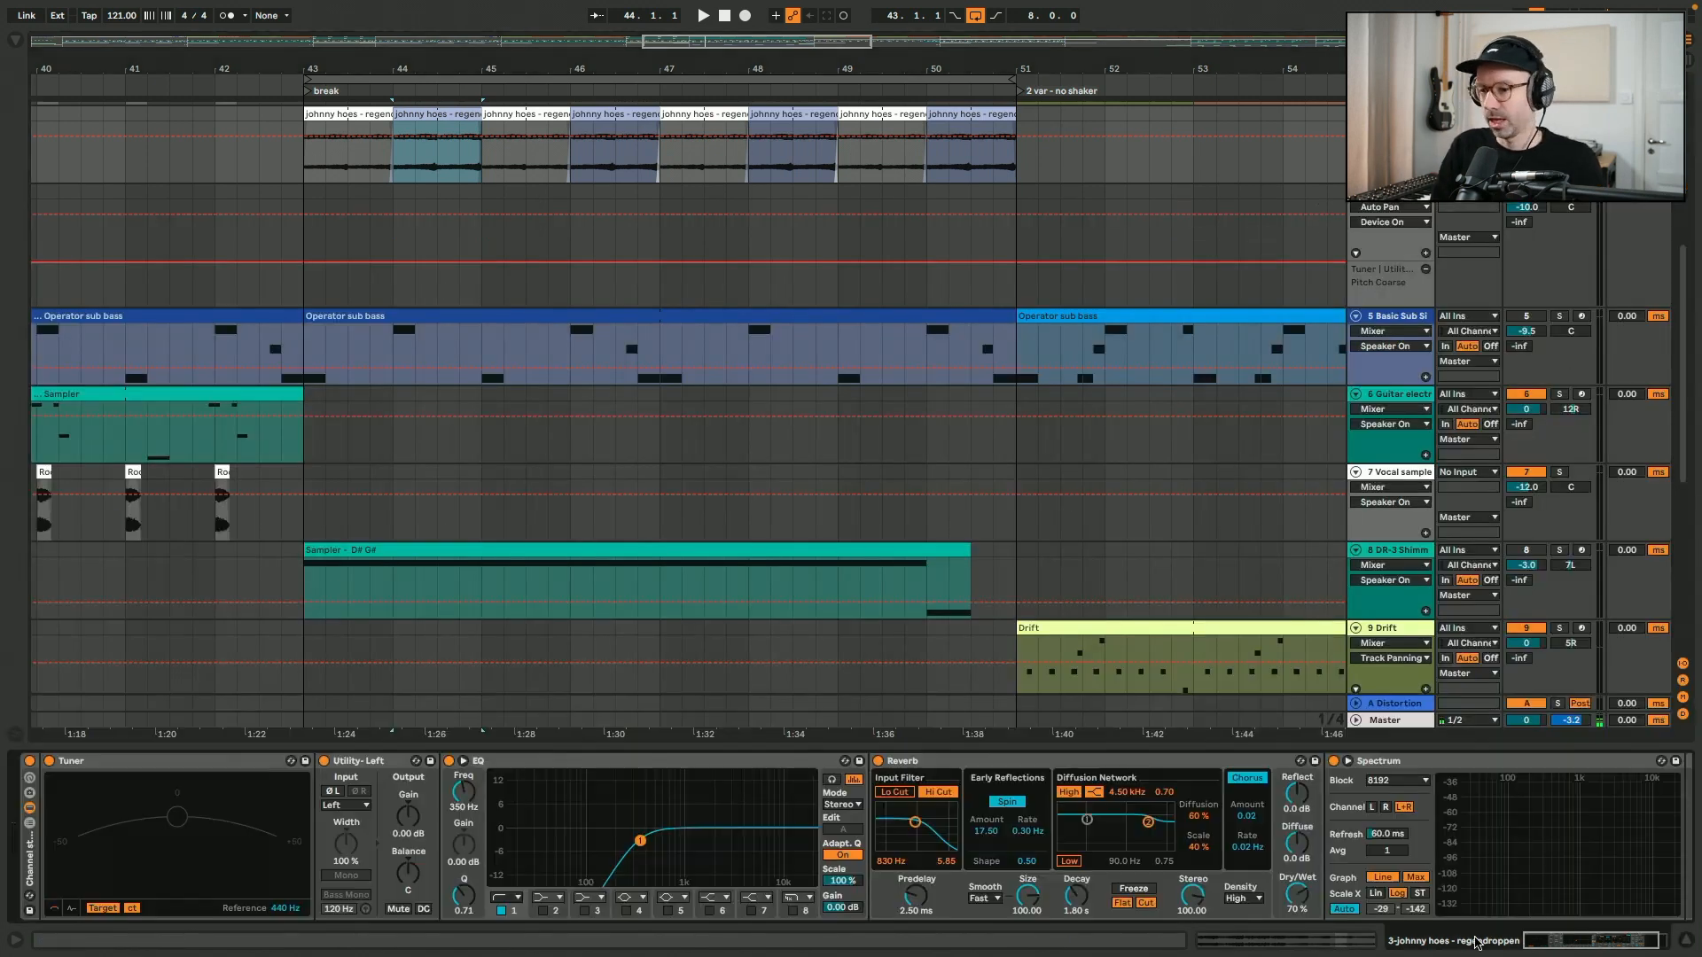
scroll(433, 344, up, 5)
click(309, 399)
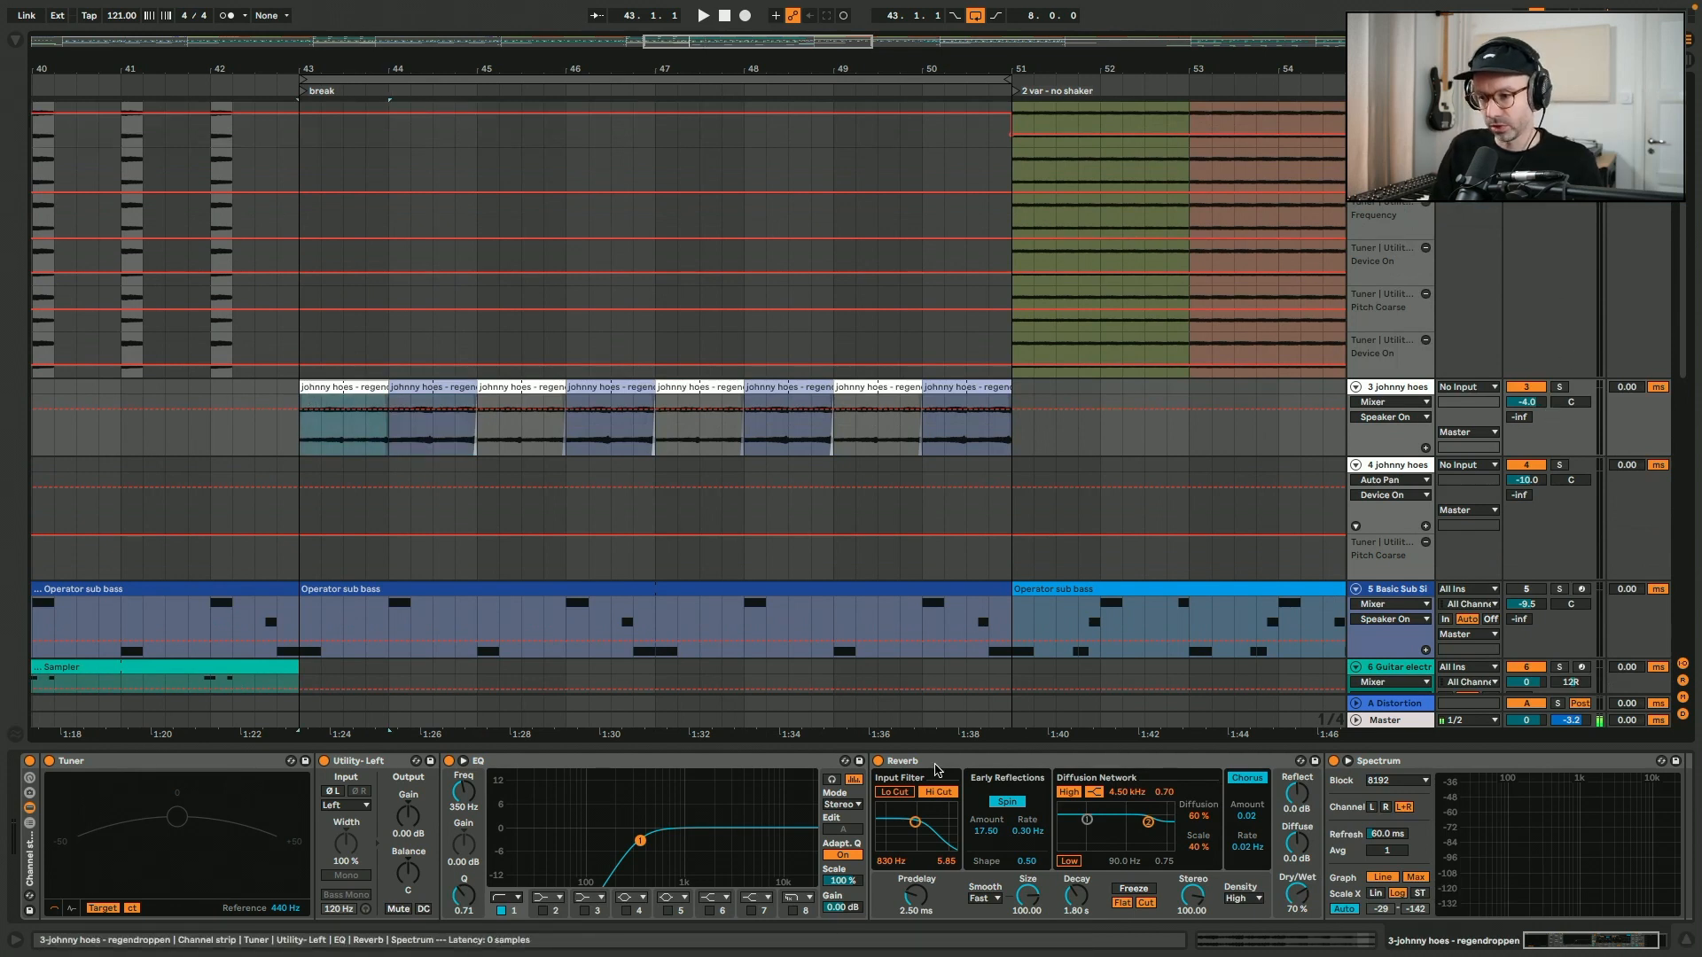
click(514, 763)
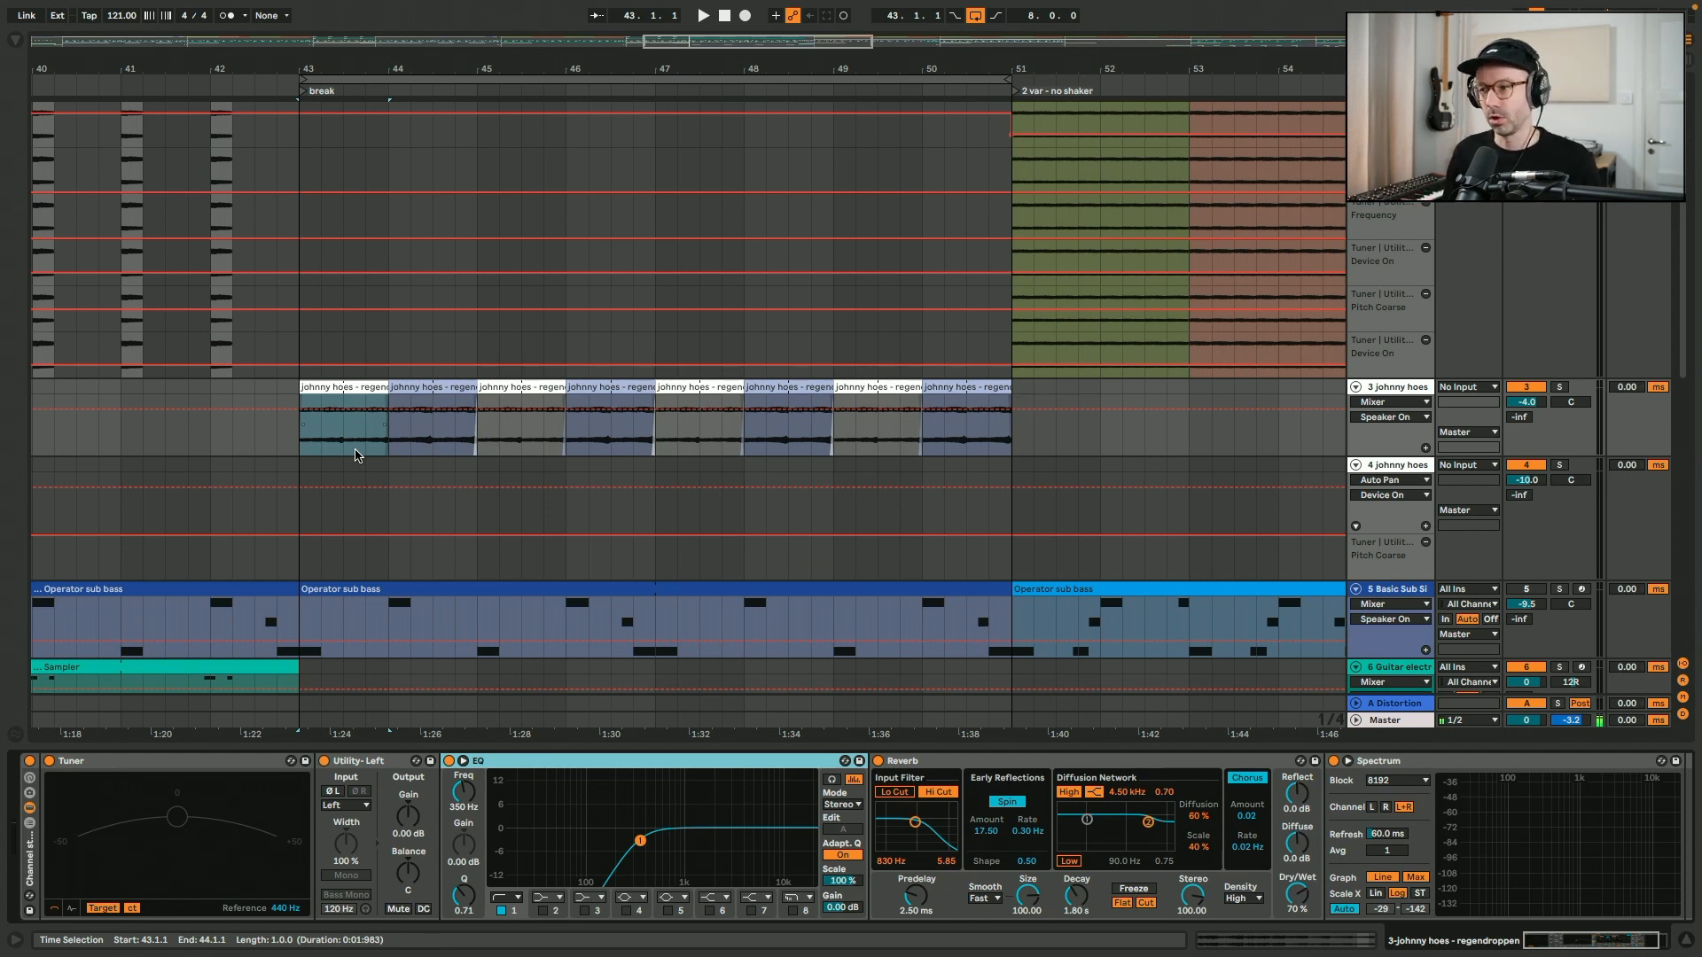
- Hide the device chain, play the reversed clips from bar 43 and place the insert marker at 49.3.1
key(ctrl+alt+l)
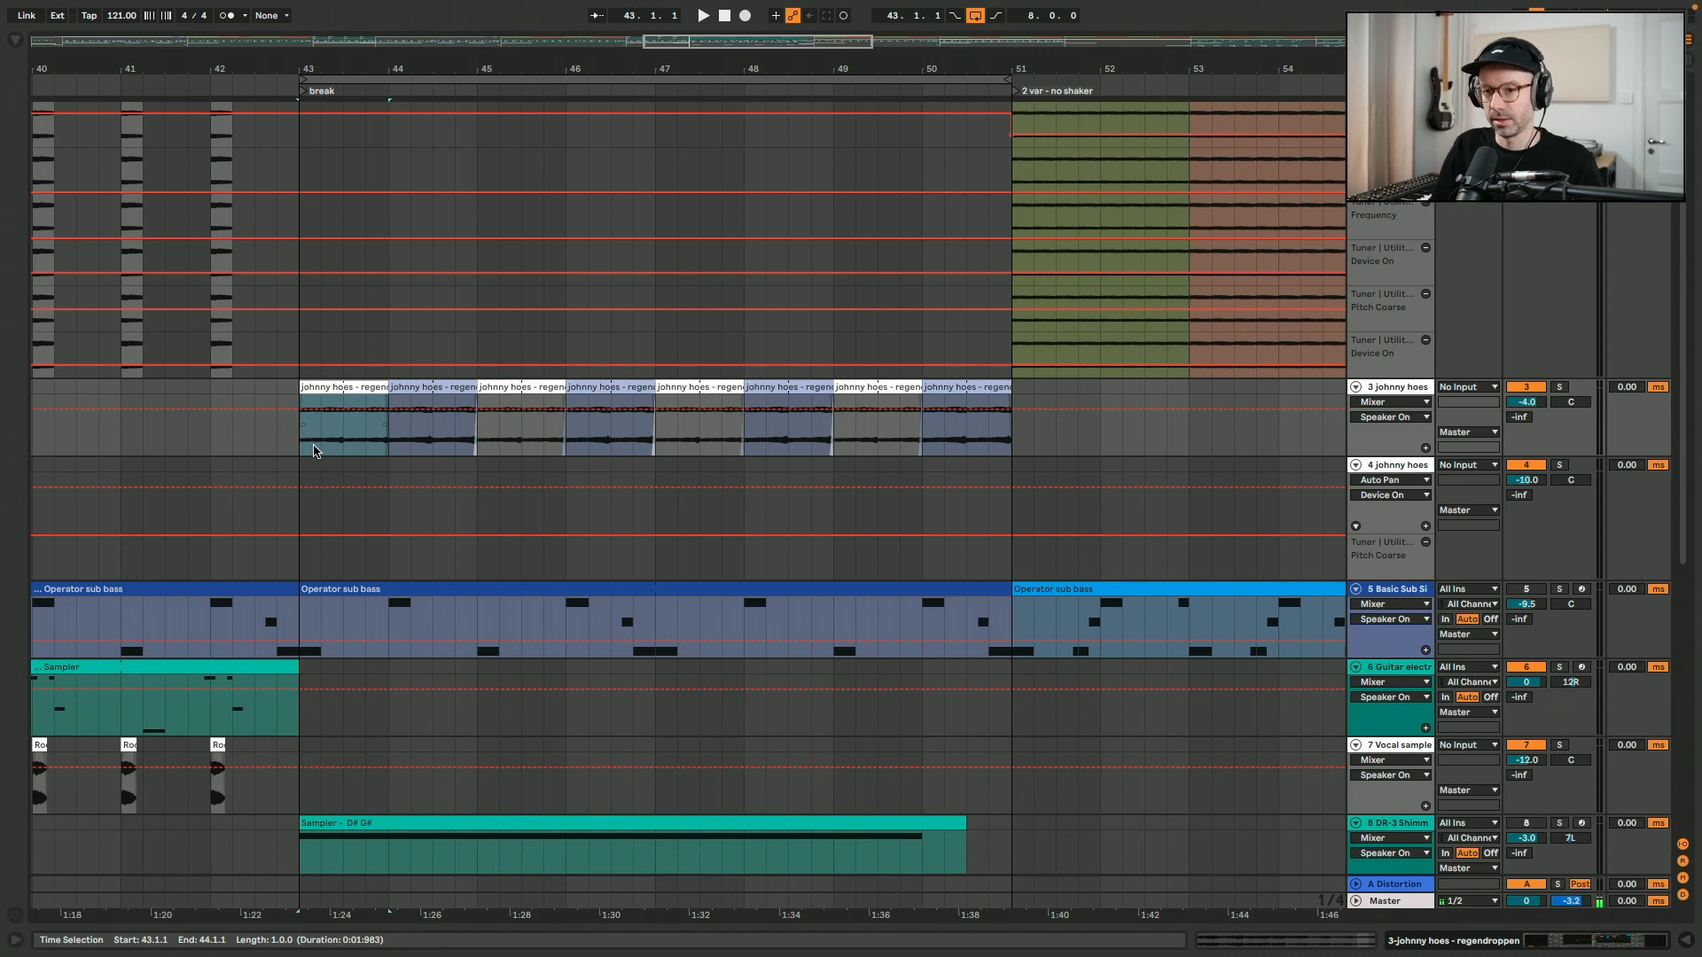
key(space)
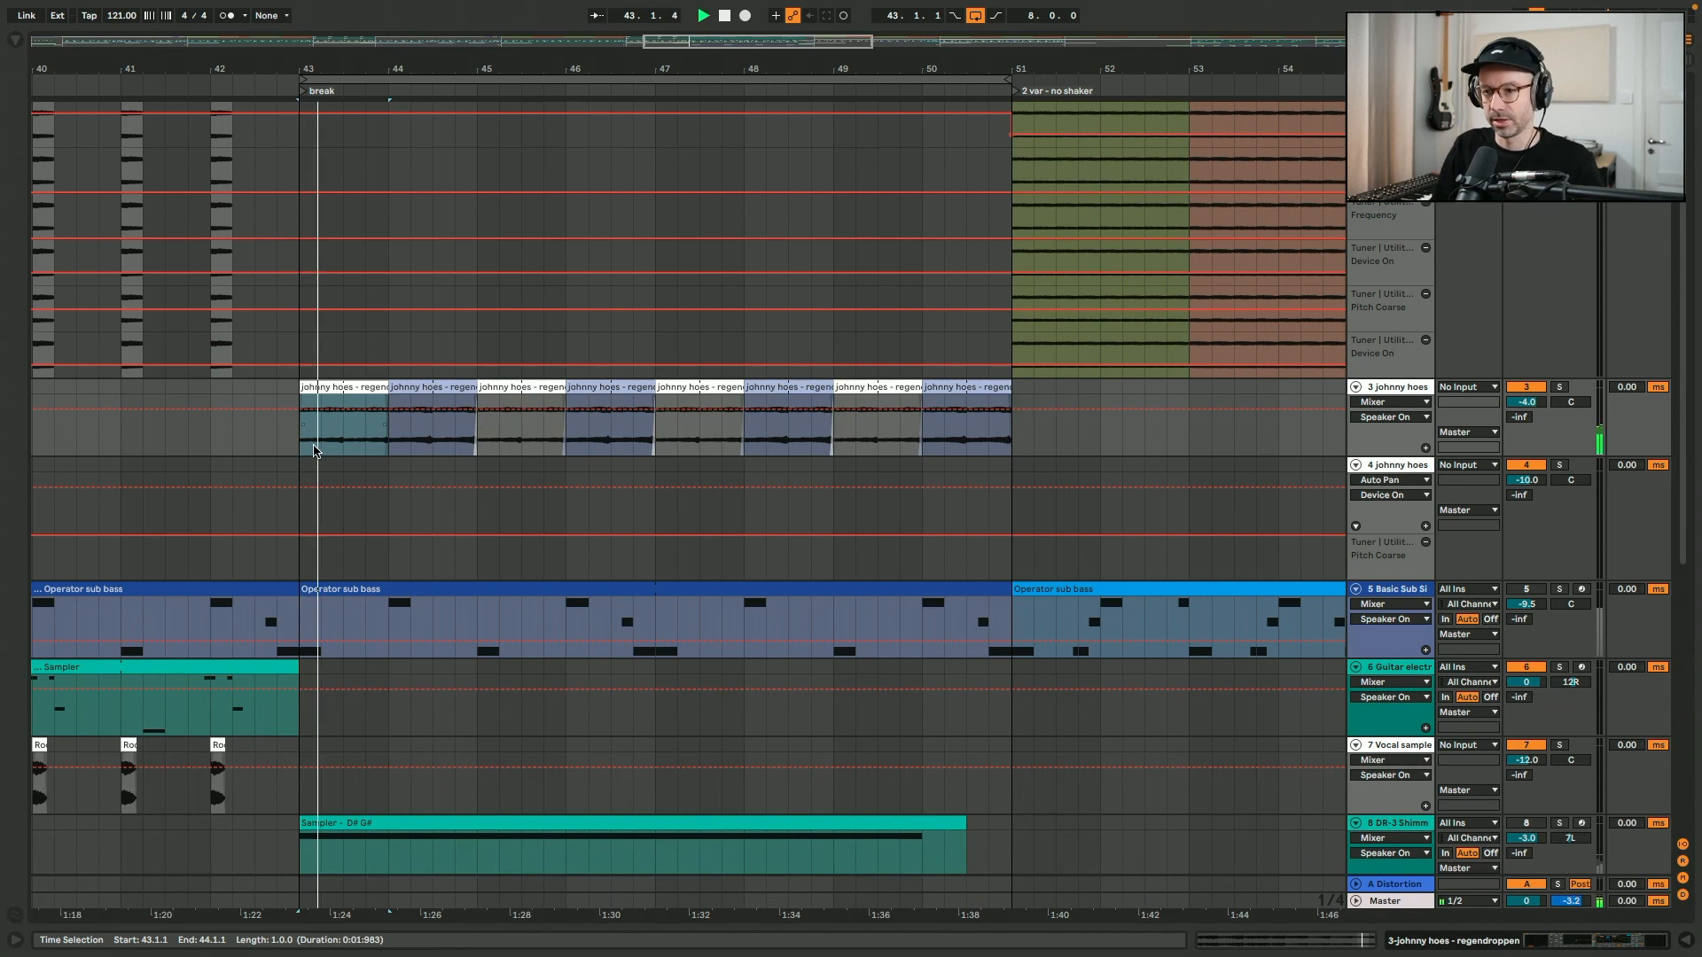
click(875, 407)
key(space)
- Play the transition from bar 47 of the break into the "2 var - no shaker" section, following the clips across the tracks
scroll(929, 141, up, 4)
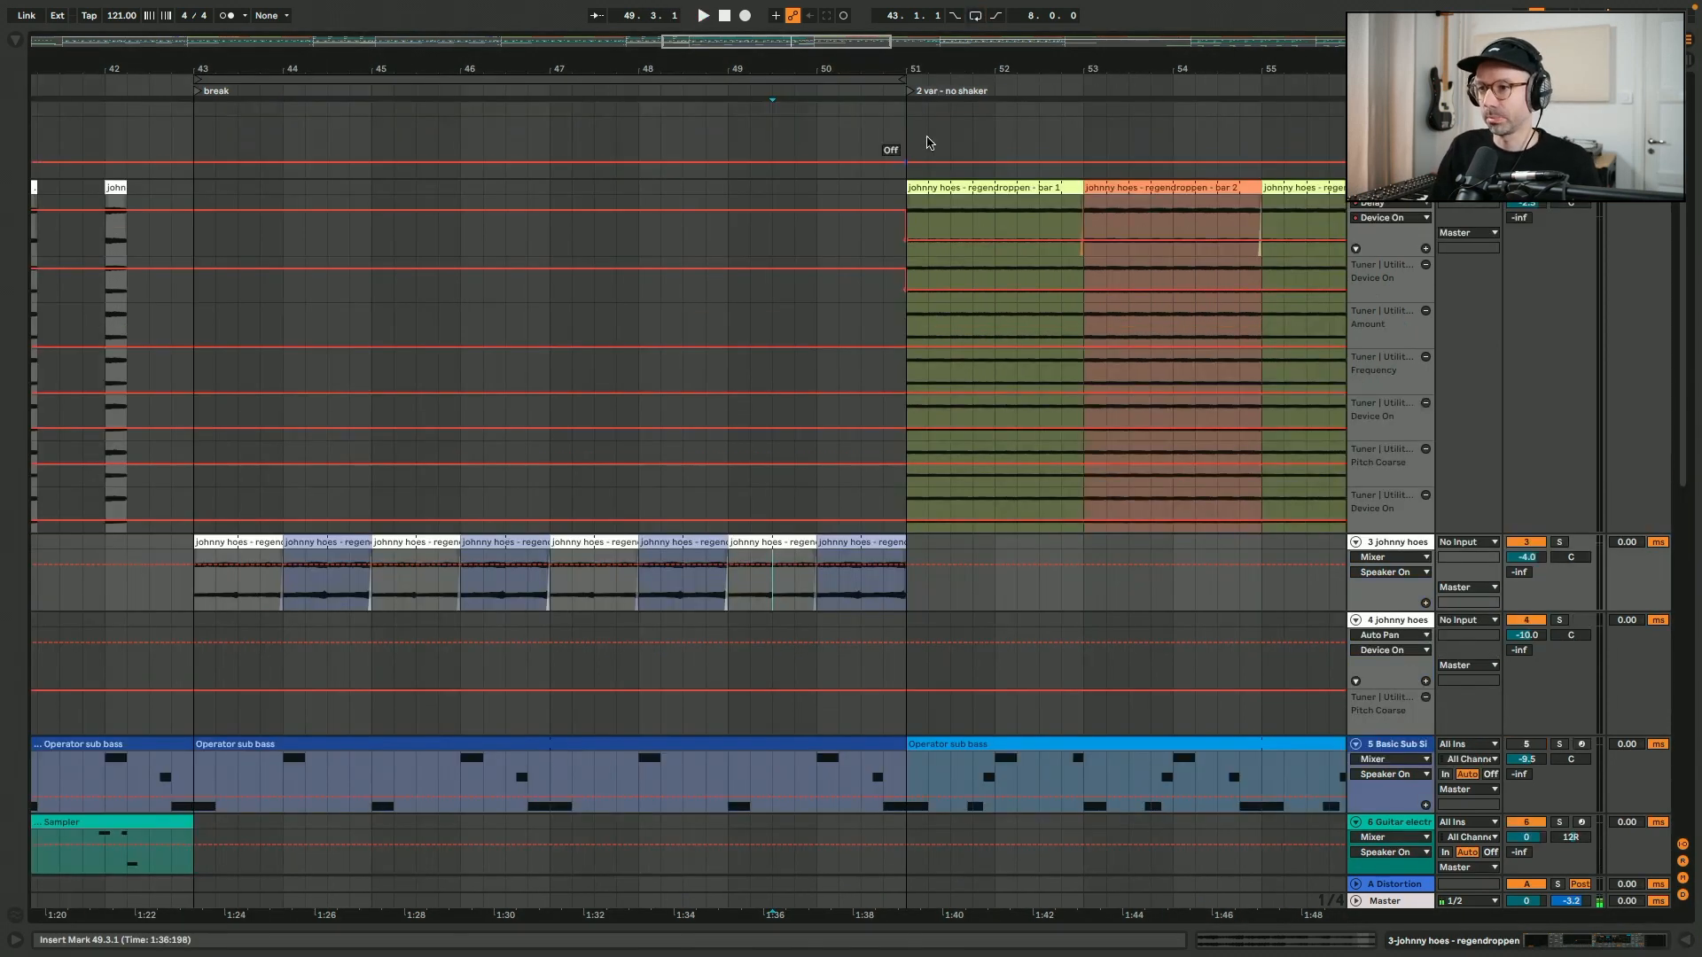
click(724, 141)
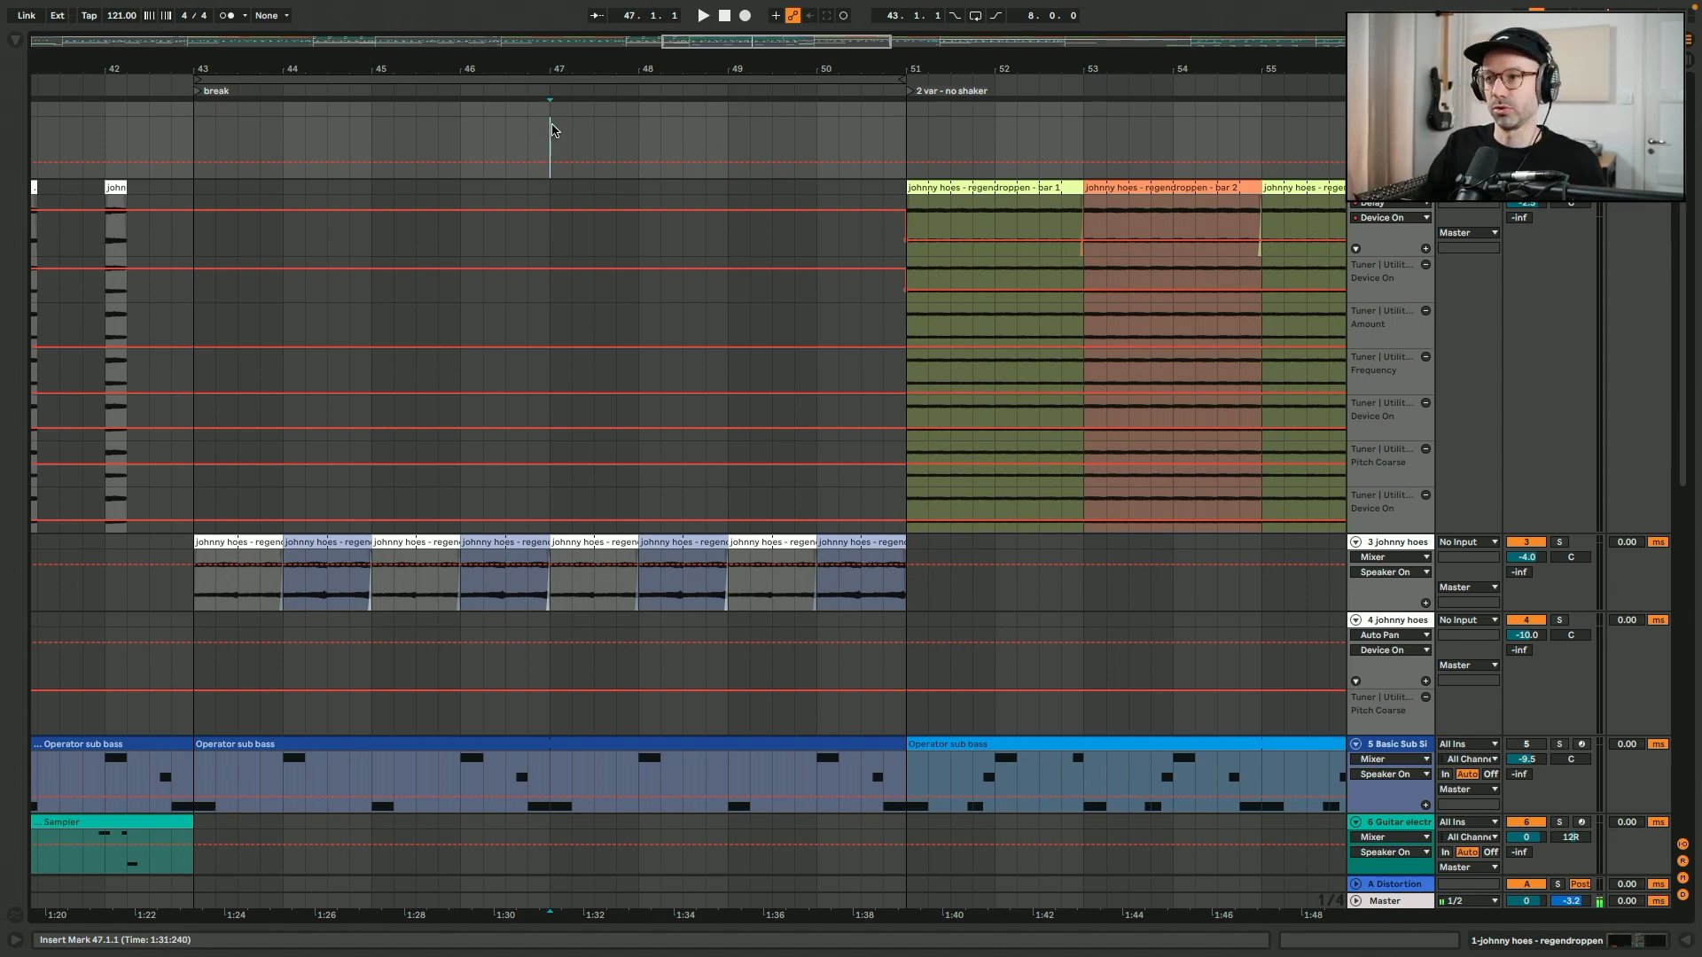
scroll(551, 130, right, 2)
scroll(448, 437, right, 1)
key(space)
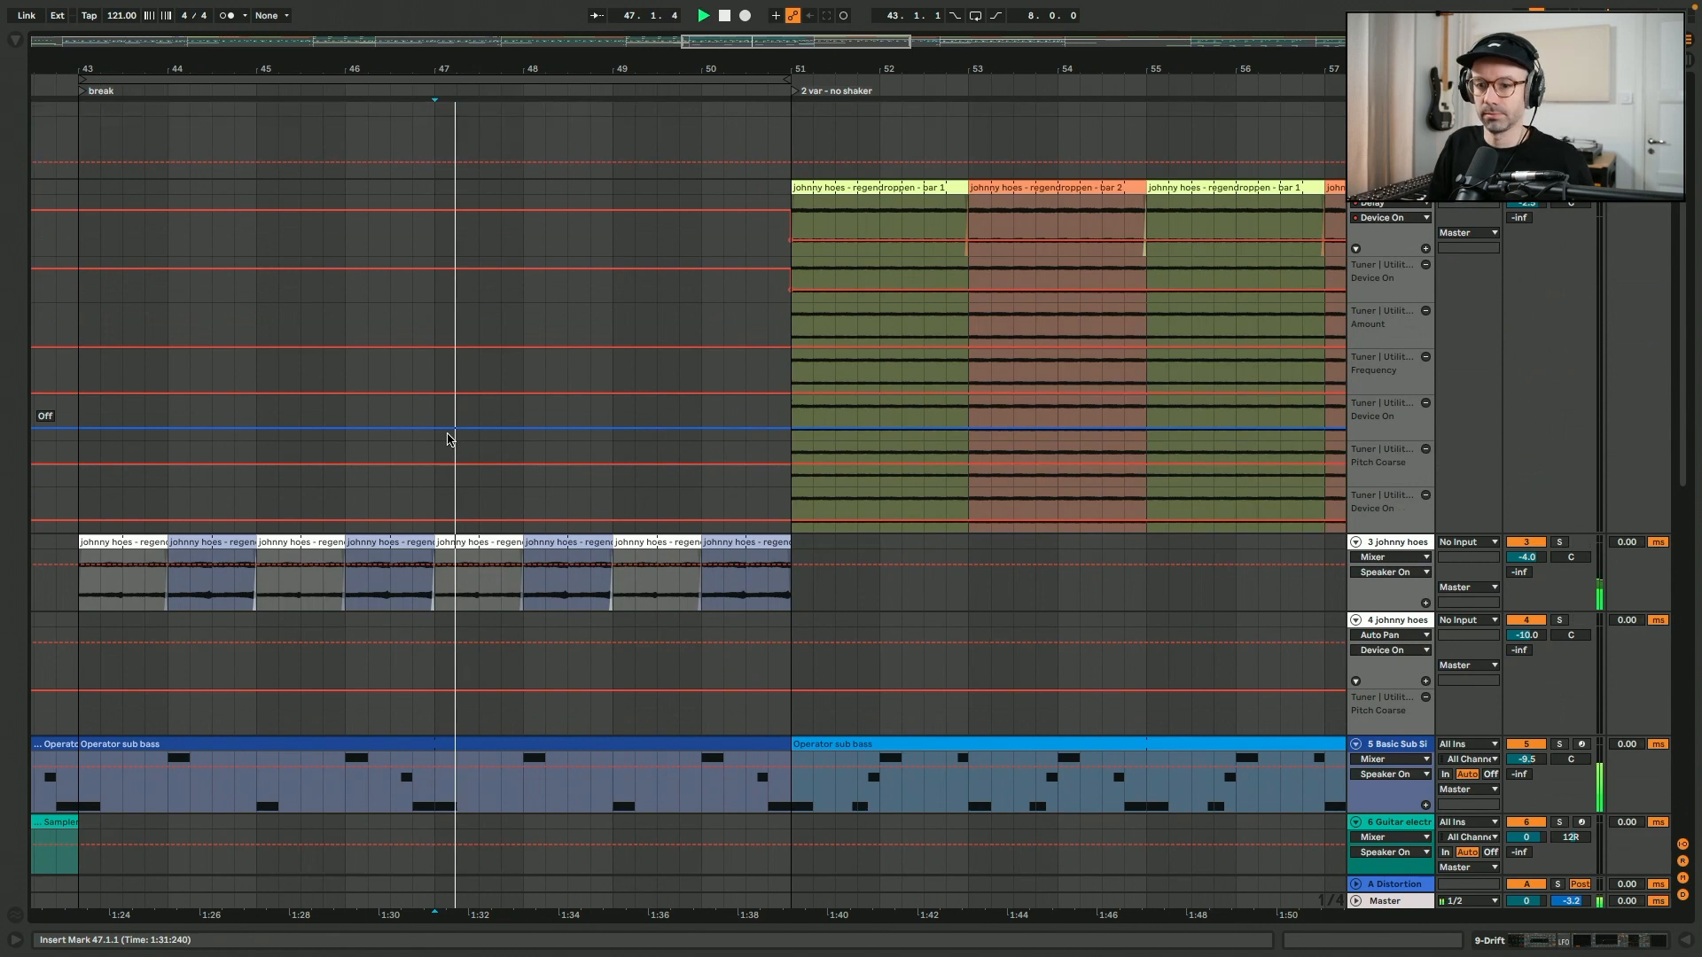
scroll(448, 439, down, 10)
scroll(447, 439, down, 8)
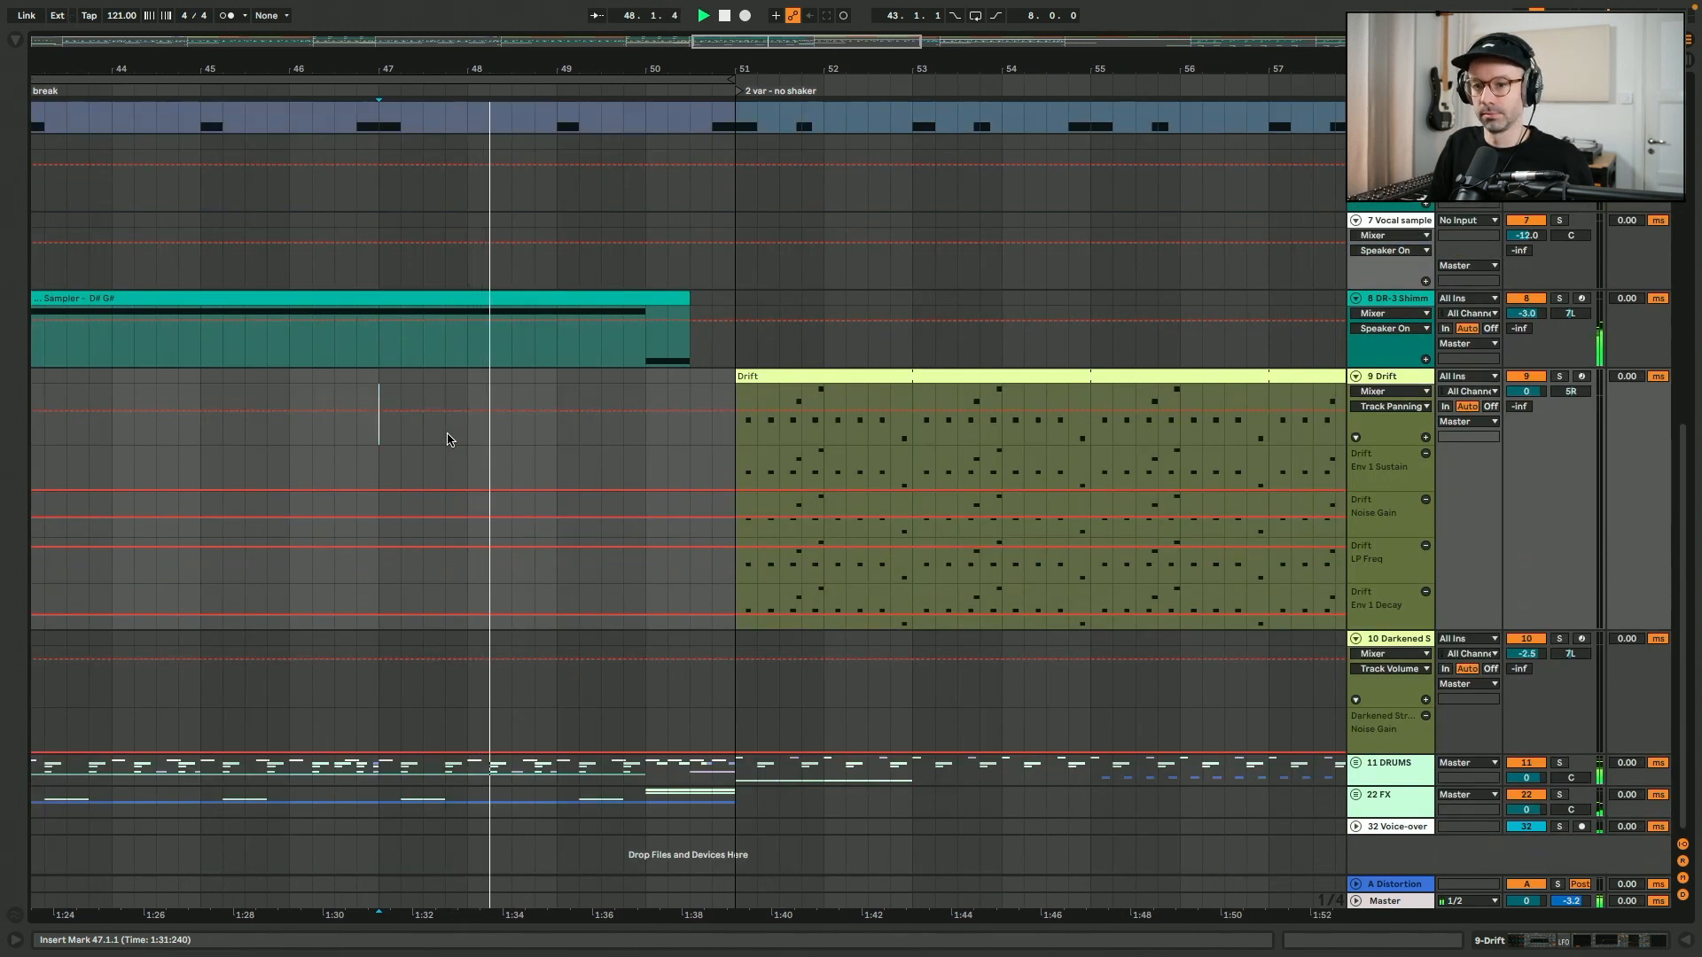
scroll(448, 438, up, 3)
scroll(448, 437, up, 5)
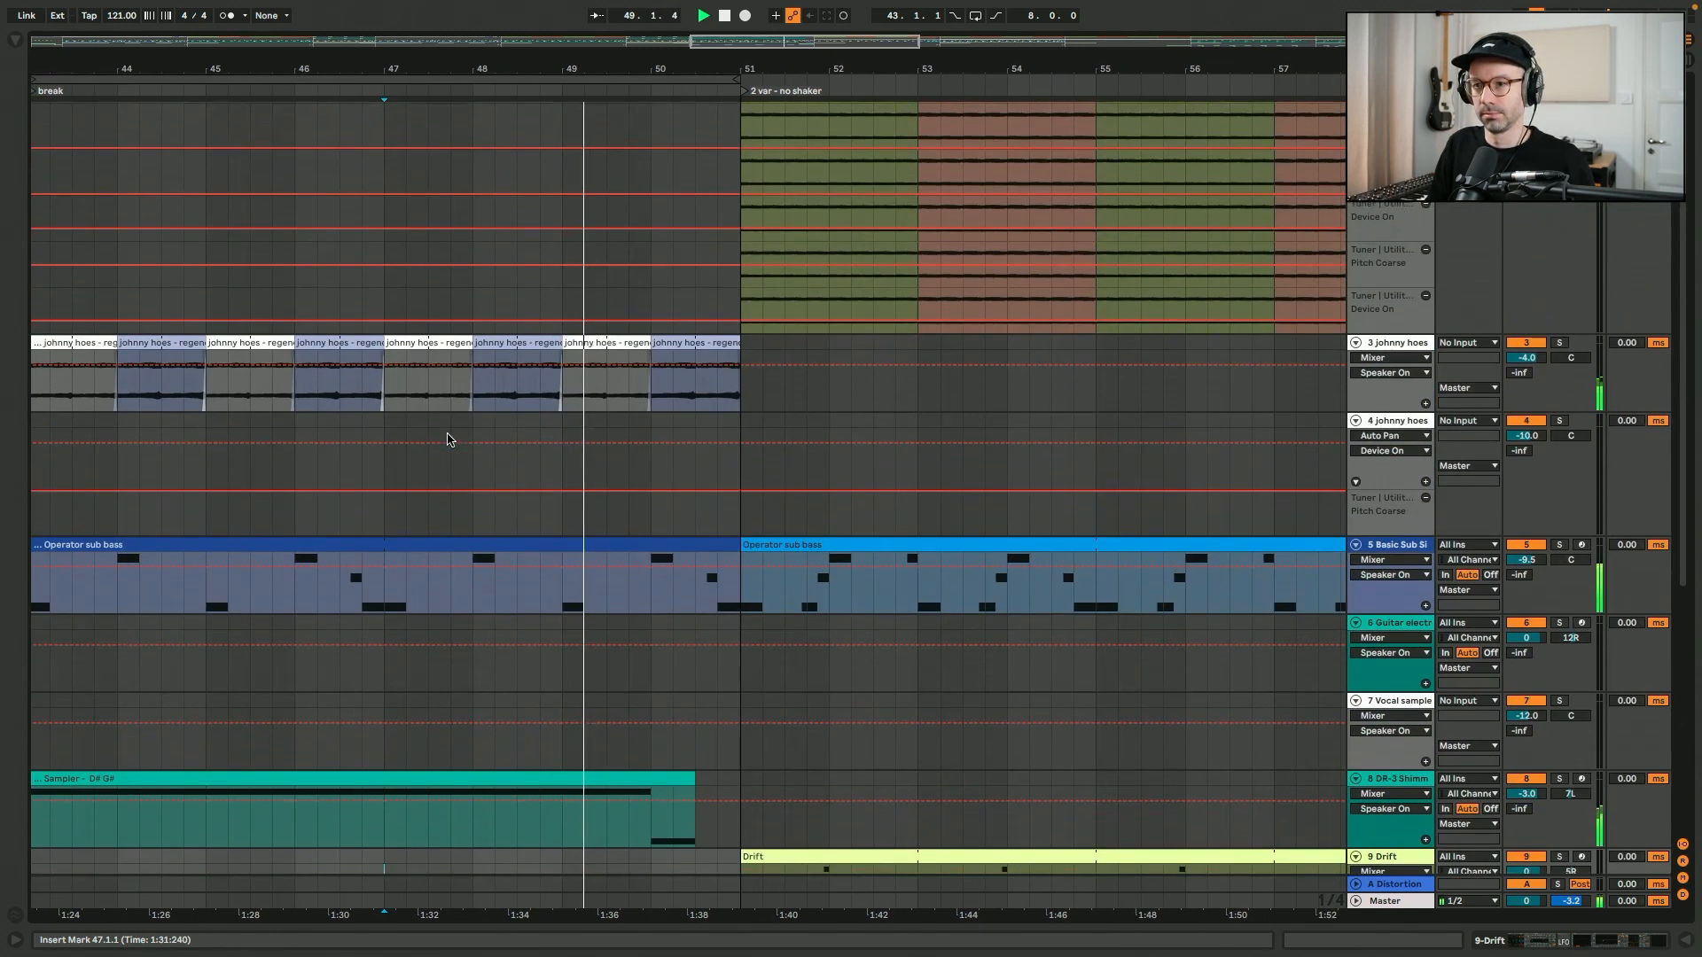
scroll(448, 437, left, 1)
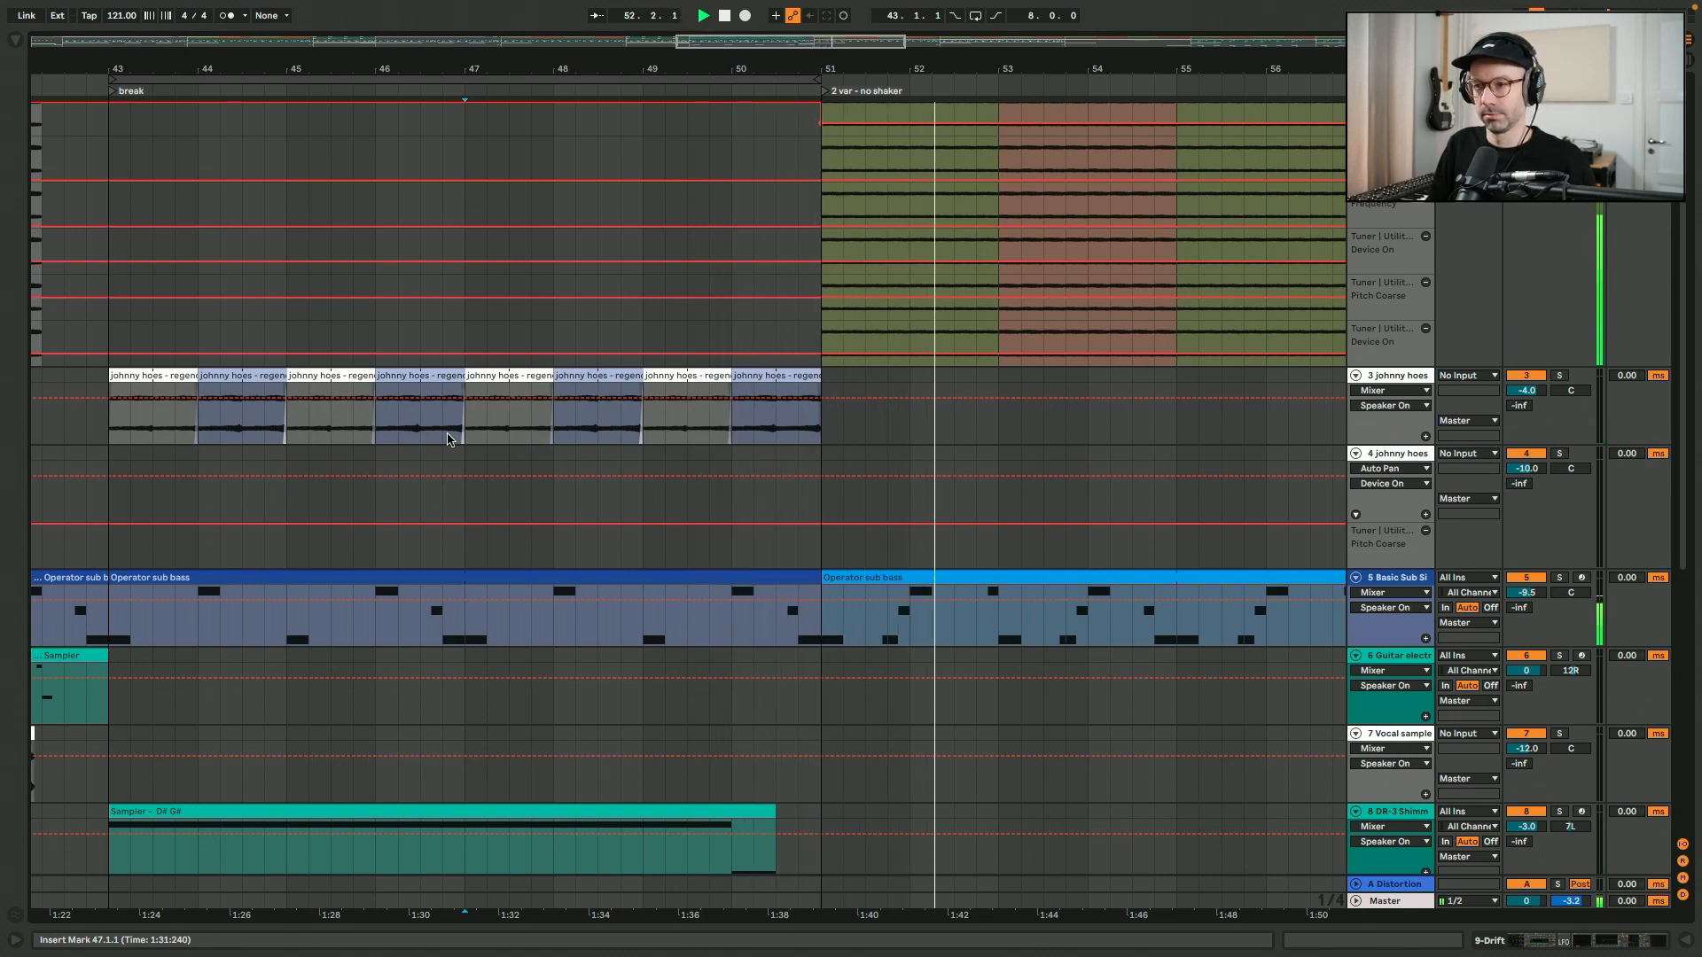
scroll(448, 439, down, 5)
scroll(447, 439, right, 2)
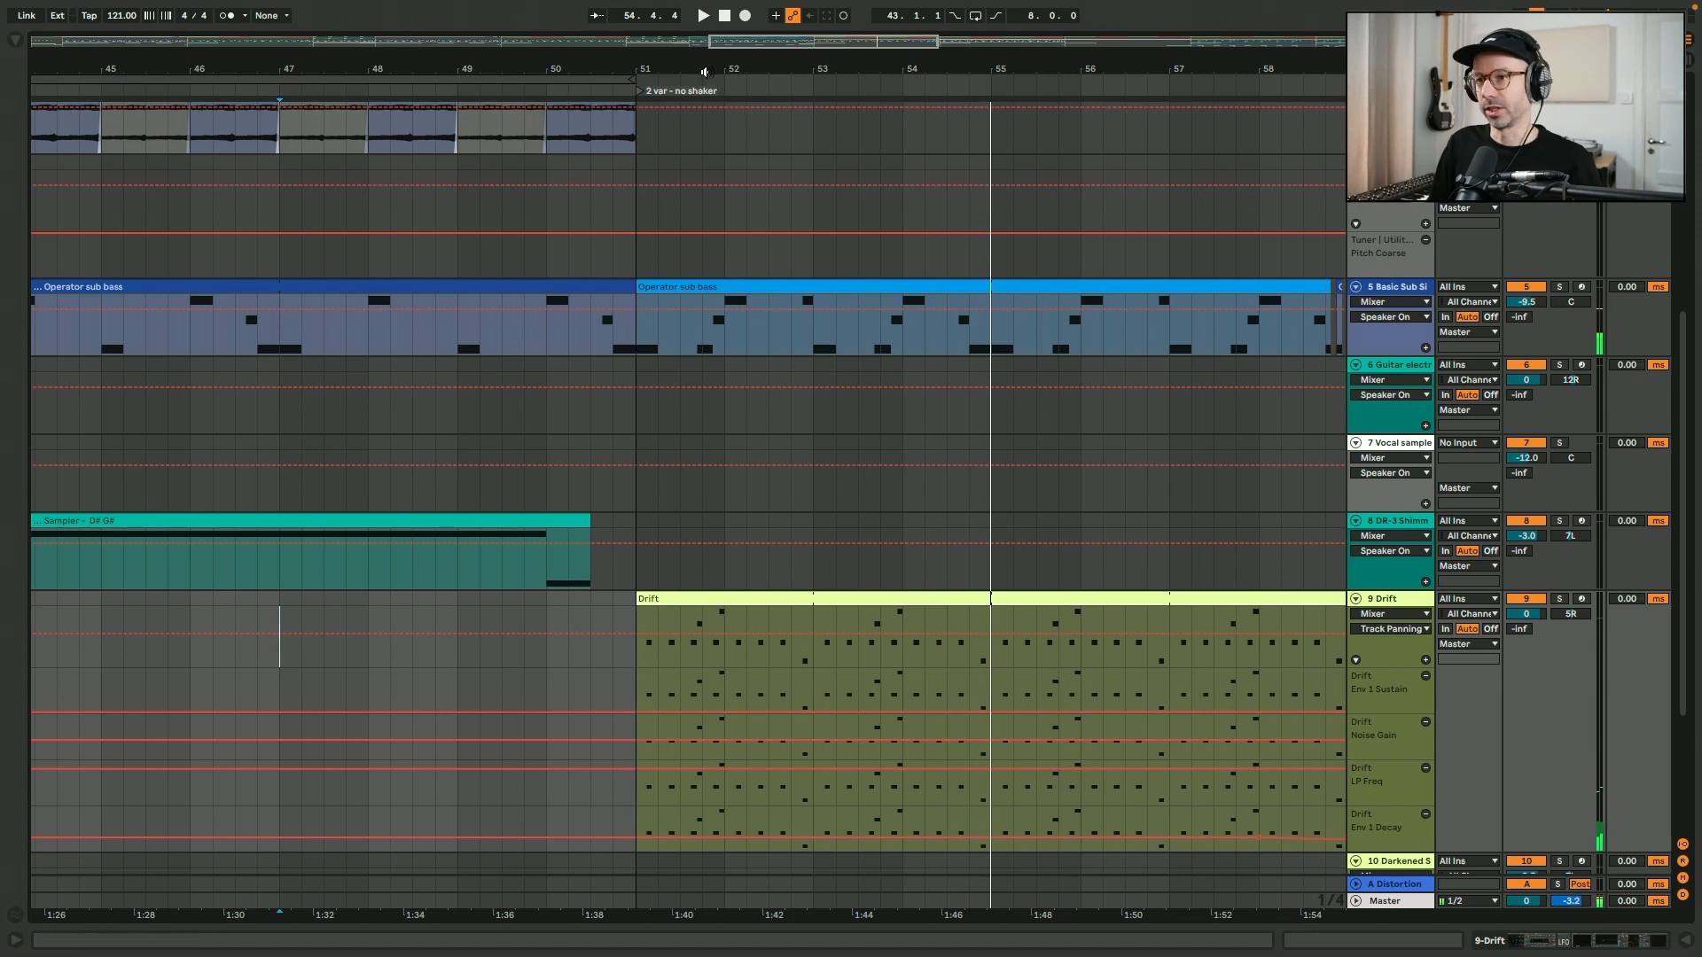
- Point out the Drift clip at bar 51 and select the regendroppen "bar 1" clip spanning bars 51 to 53
click(706, 598)
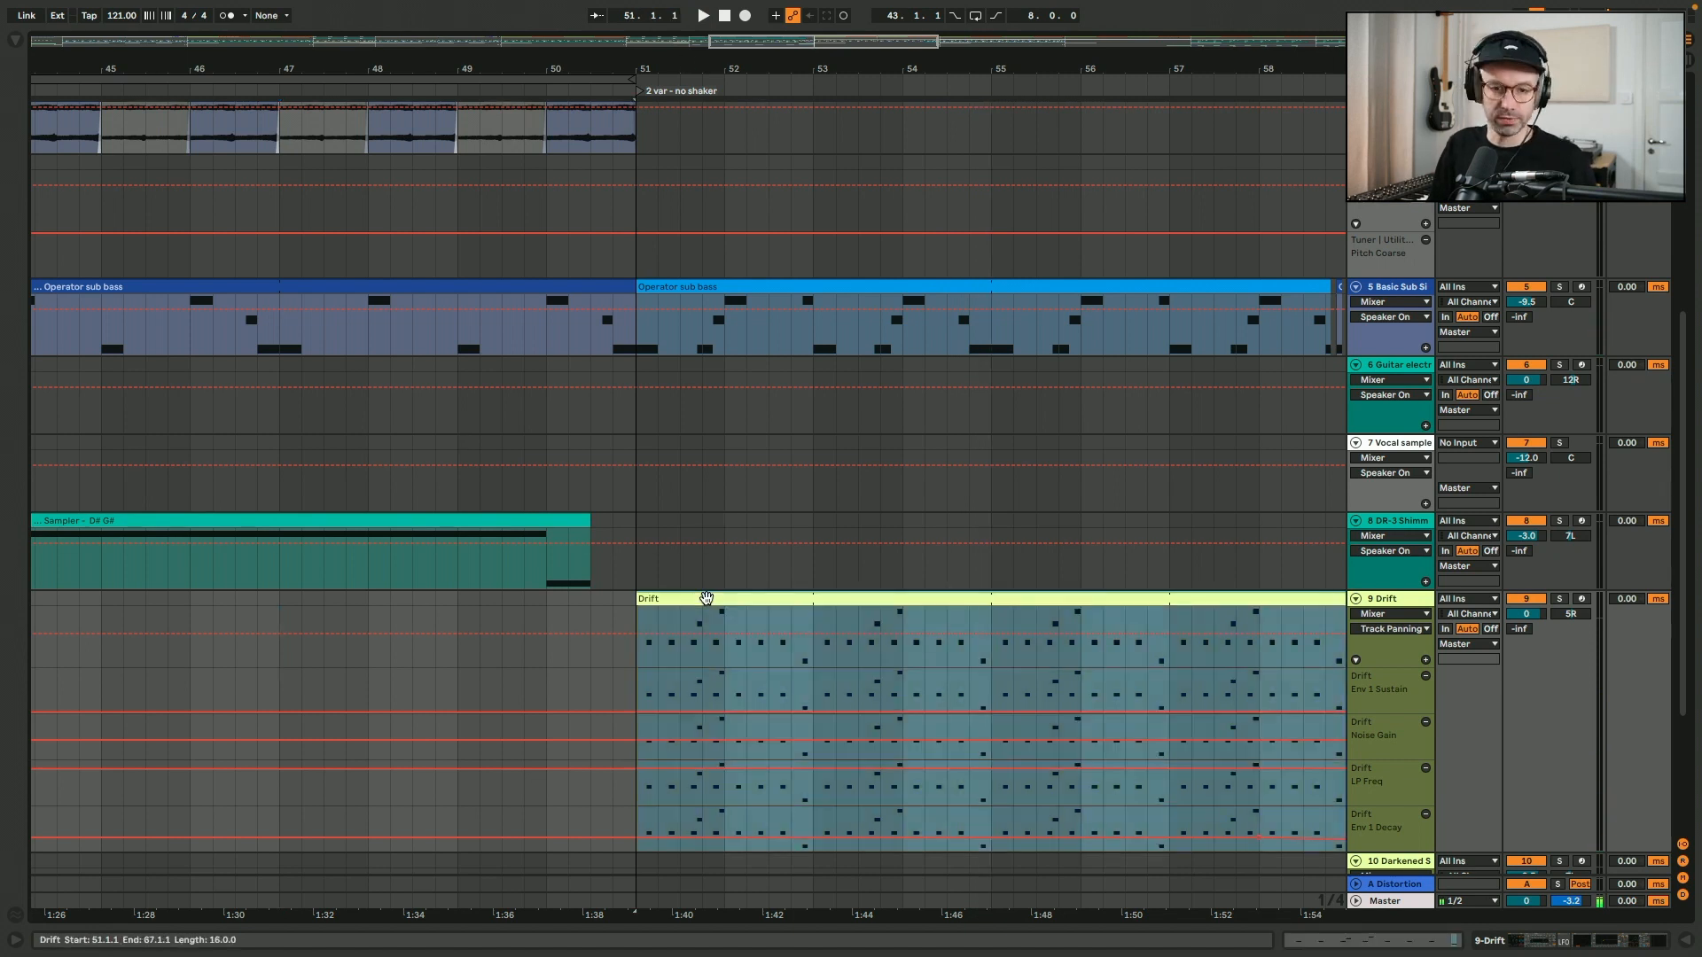
scroll(706, 598, up, 5)
click(796, 189)
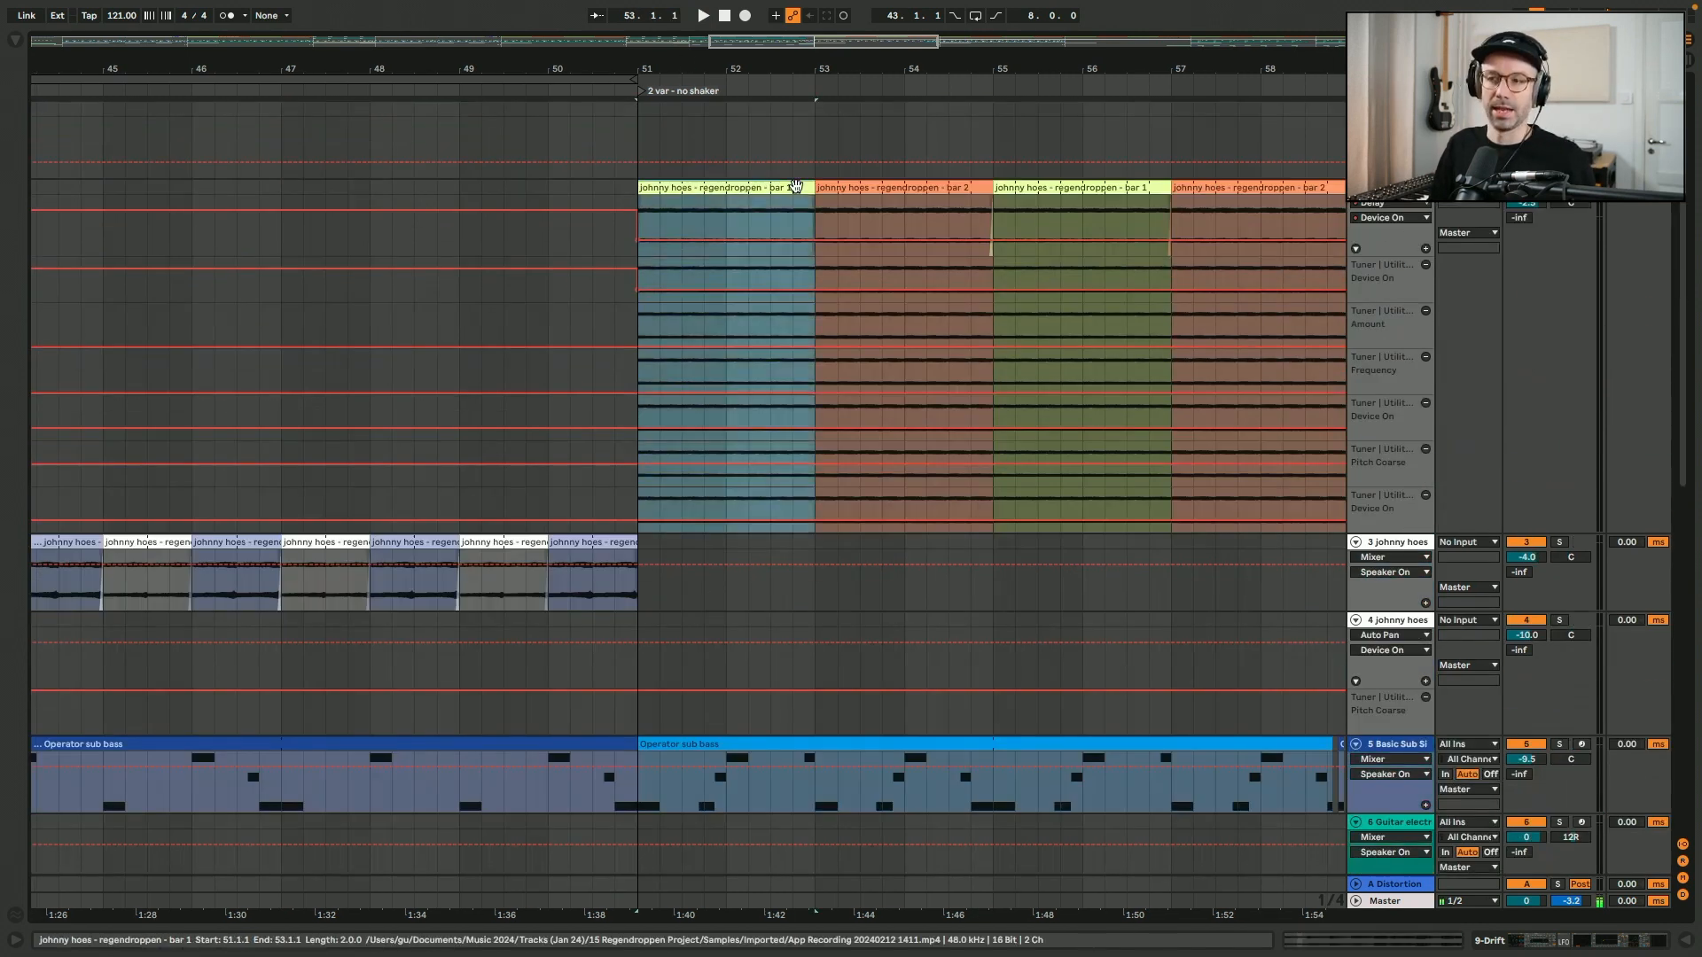